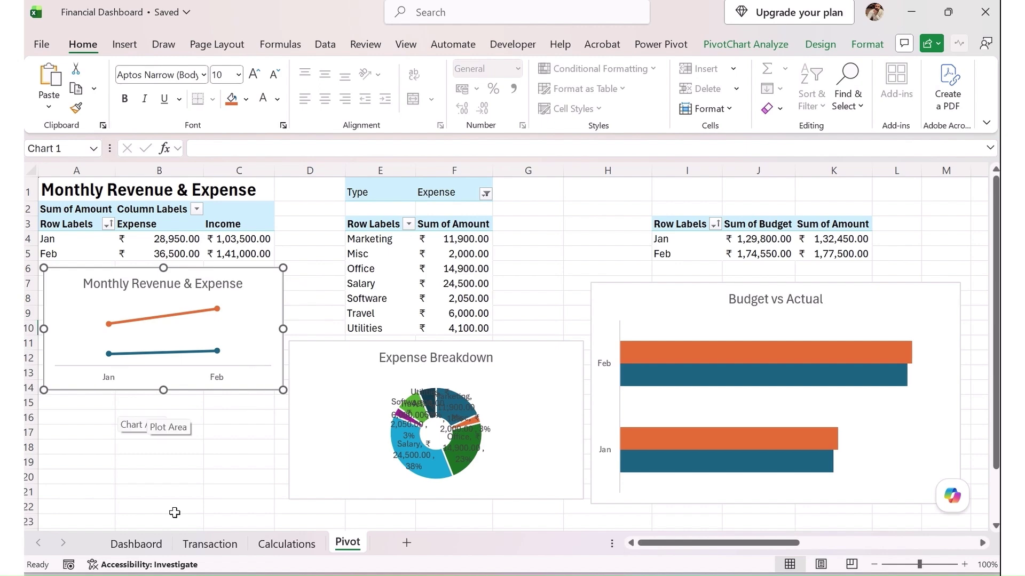
Step: Paste the Monthly Revenue & Expense chart onto the Dashbaord sheet and place it beneath the first two summary cards
click(136, 544)
key(ctrl+v)
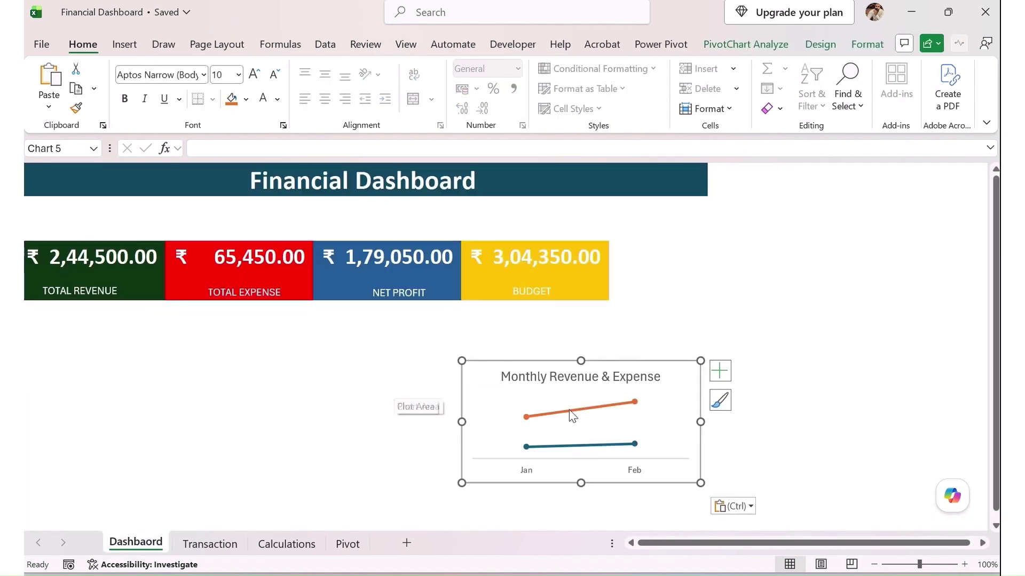
drag(667, 371, 247, 333)
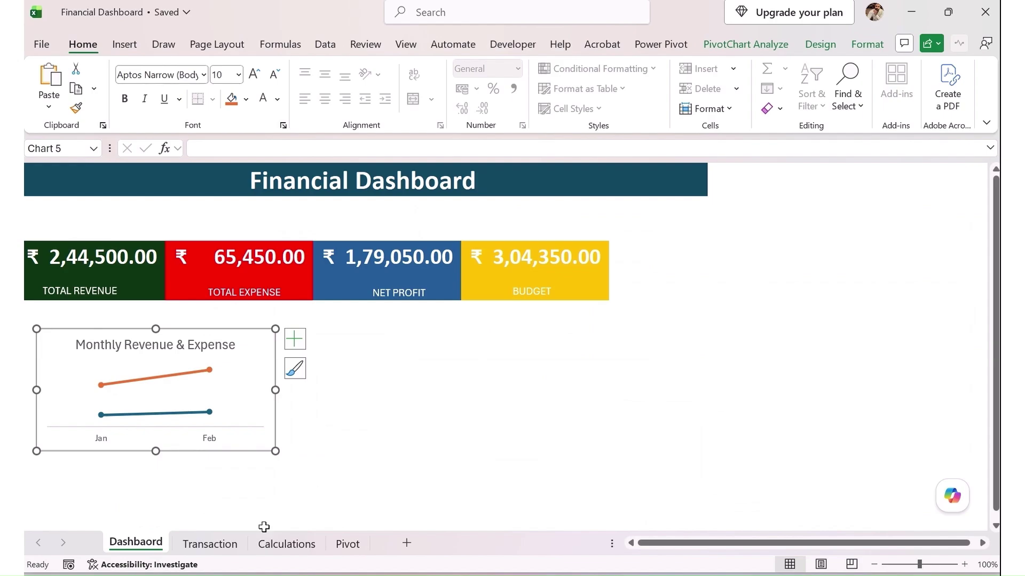
Step: Cut the Expense Breakdown chart from the Pivot sheet and switch to the Dashbaord sheet
click(347, 544)
click(643, 301)
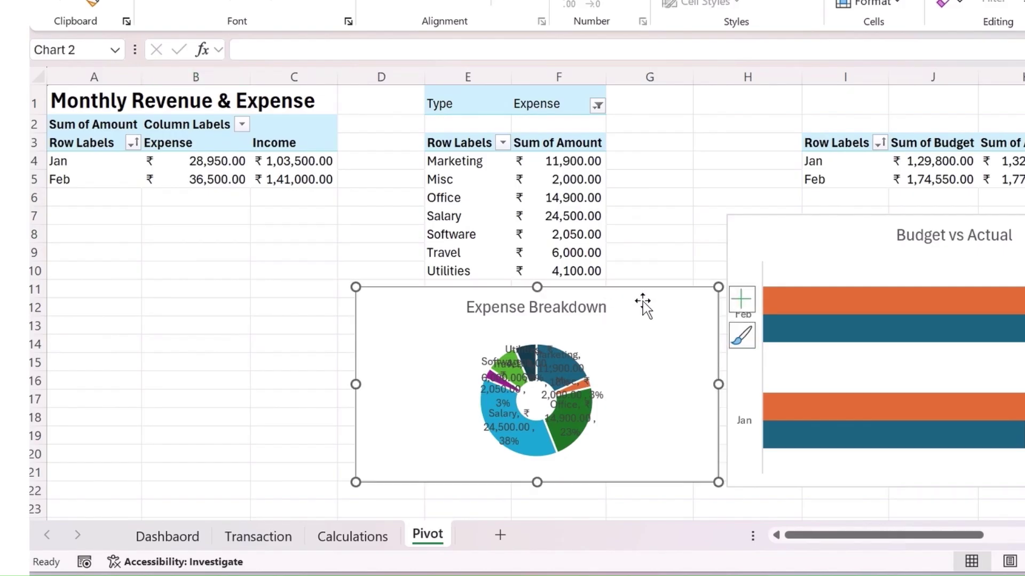
key(ctrl+x)
click(195, 535)
key(ctrl+v)
click(363, 285)
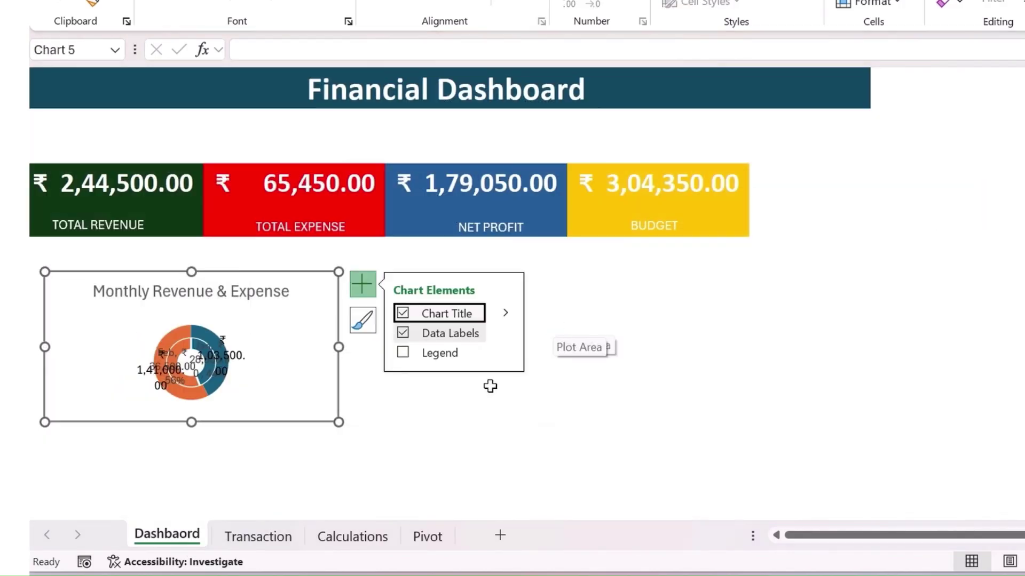
click(502, 418)
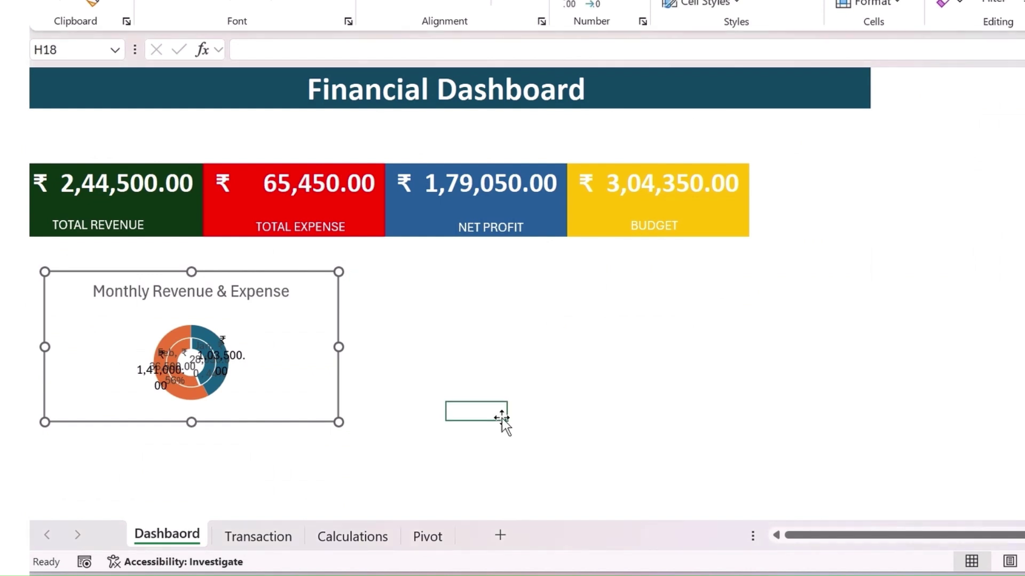
key(ctrl+z)
Step: Paste the Expense Breakdown chart onto an empty area beside the Monthly Revenue & Expense chart
click(550, 336)
key(ctrl+v)
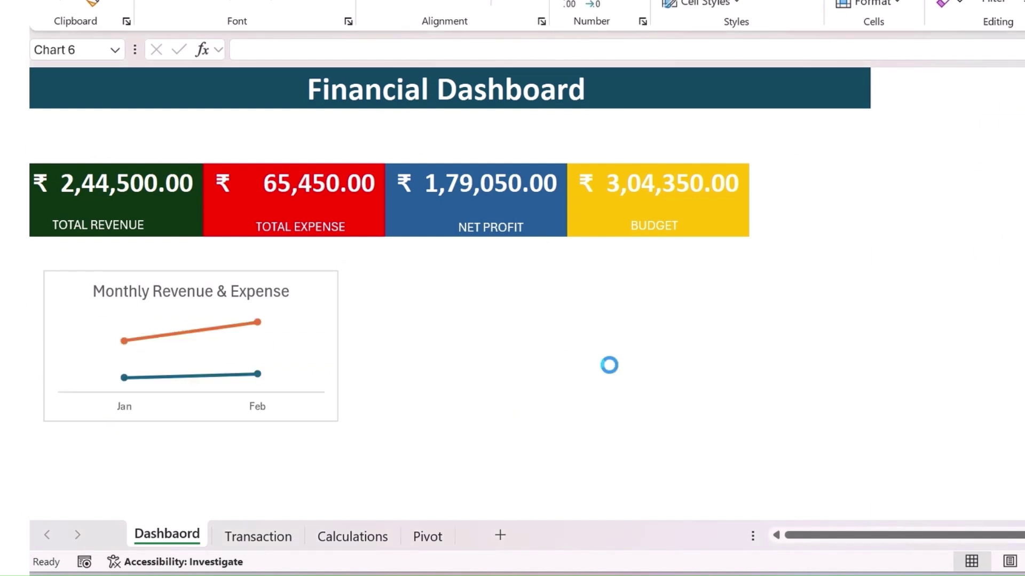
click(904, 339)
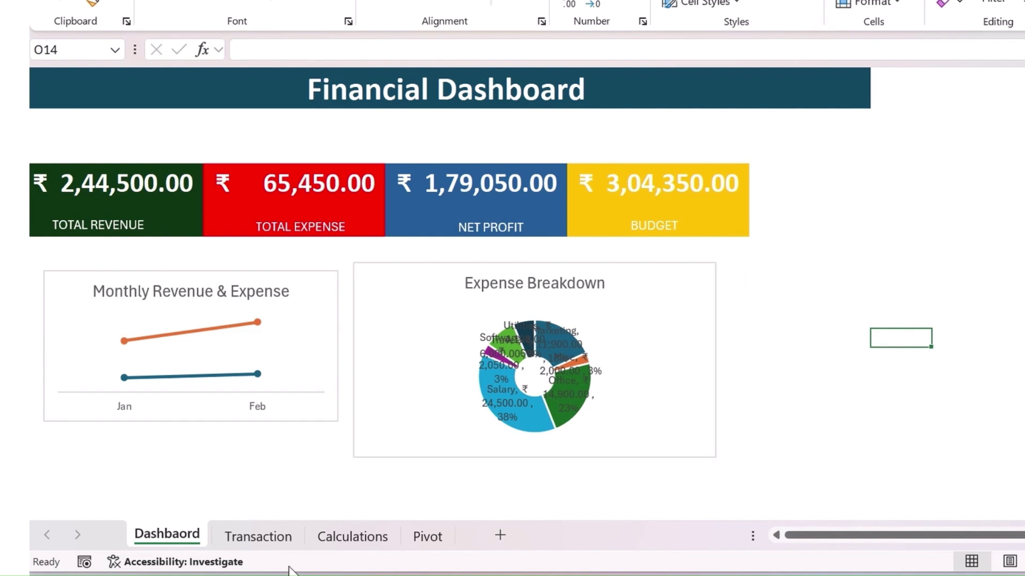
Step: Transfer the Budget vs Actual chart from the Pivot sheet to the Dashbaord sheet and place it below the existing charts, partly overlapping them
click(353, 536)
click(428, 535)
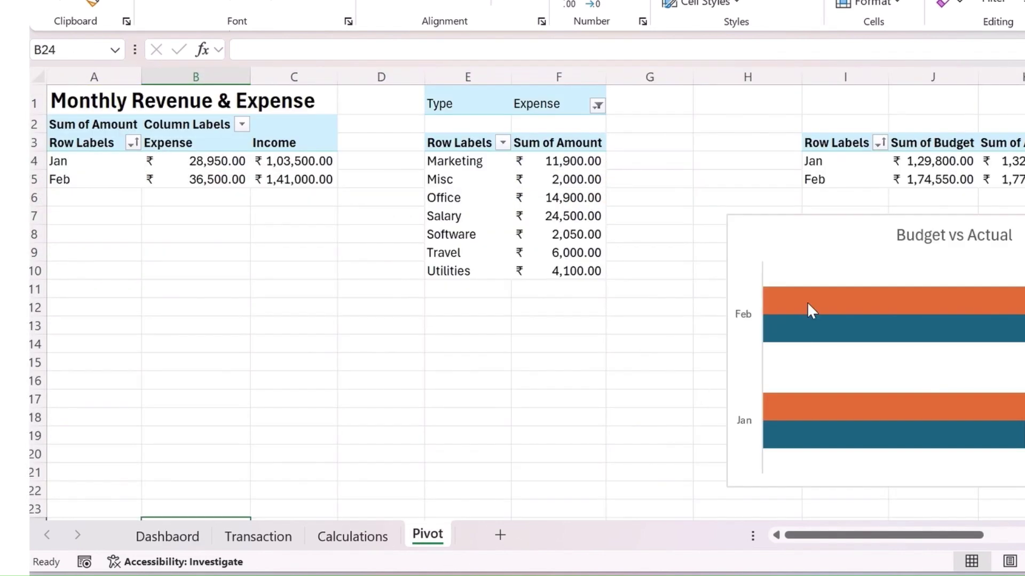
click(795, 227)
key(ctrl+x)
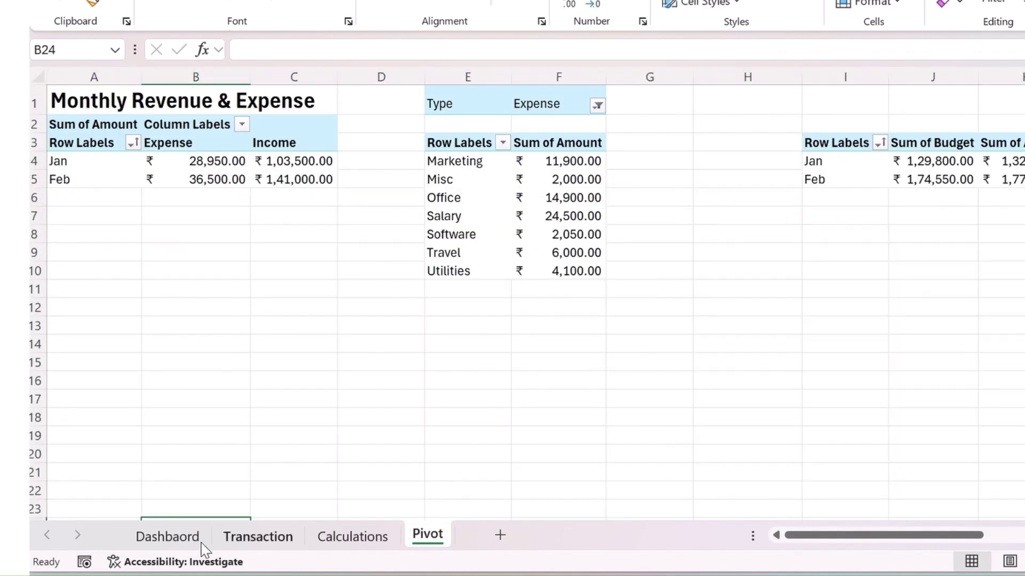
click(202, 543)
click(811, 339)
key(ctrl+v)
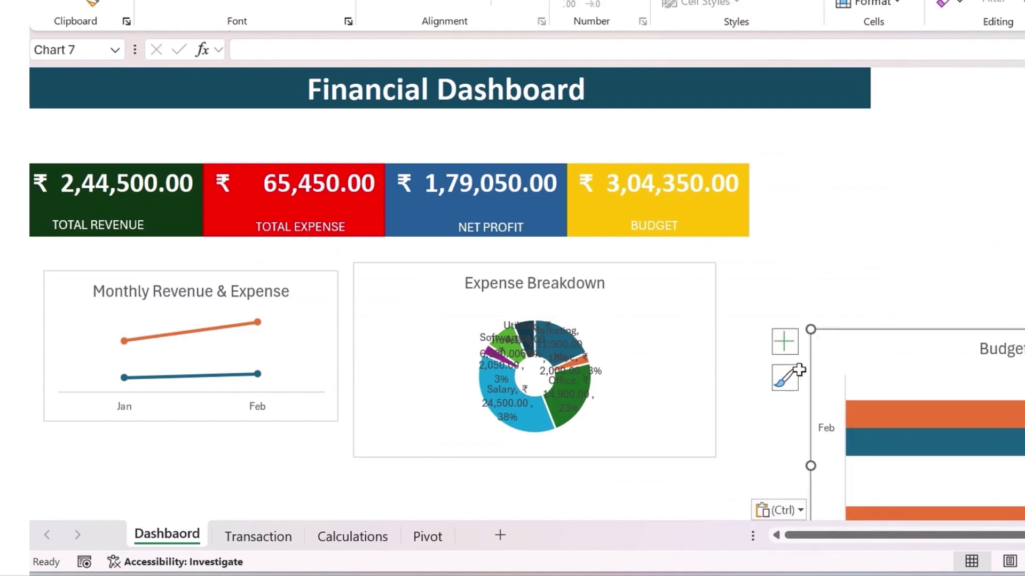
scroll(937, 360, down, 2)
drag(904, 245, 223, 307)
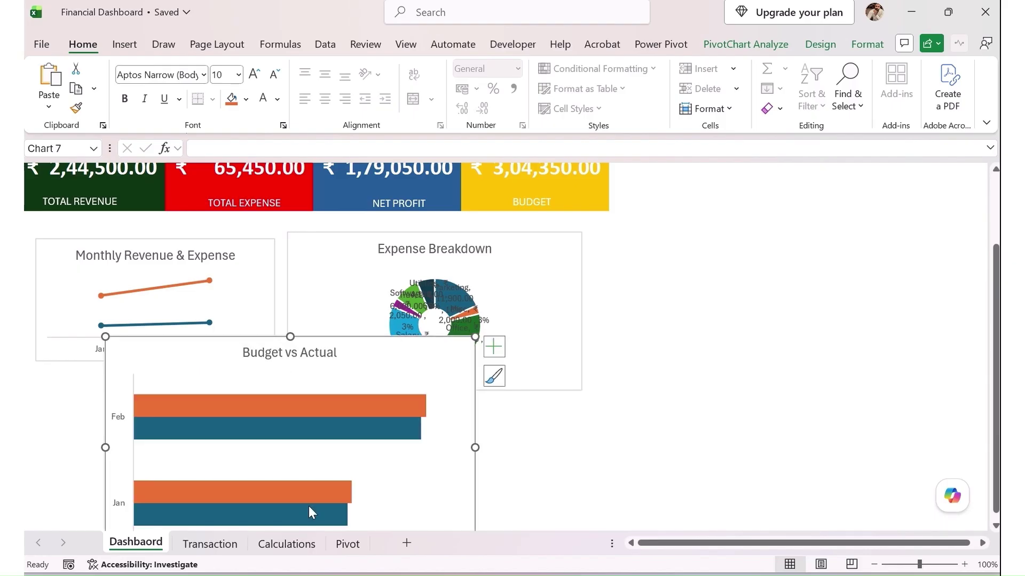
Step: Cut the Top Category Expense, Payment mode Analysis and Revenue by Department charts together from the Pivot sheet
click(349, 543)
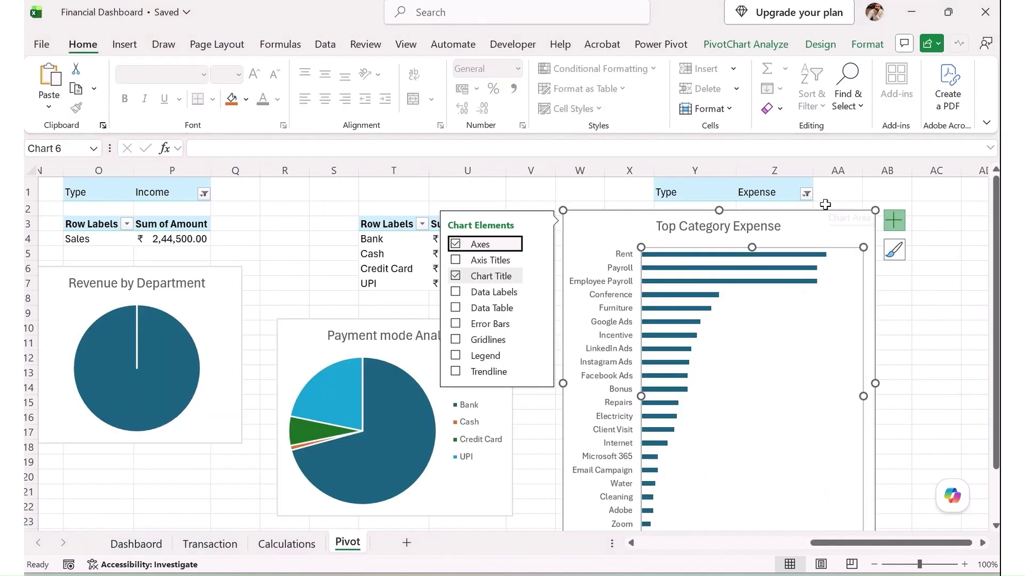
click(825, 206)
click(825, 228)
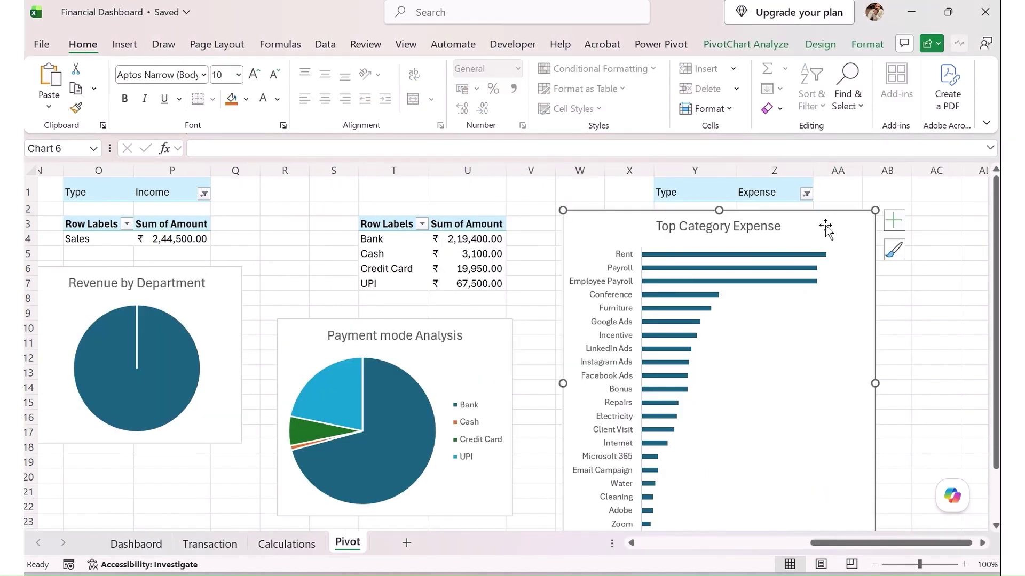
ctrl+click(492, 352)
ctrl+click(218, 297)
key(ctrl+x)
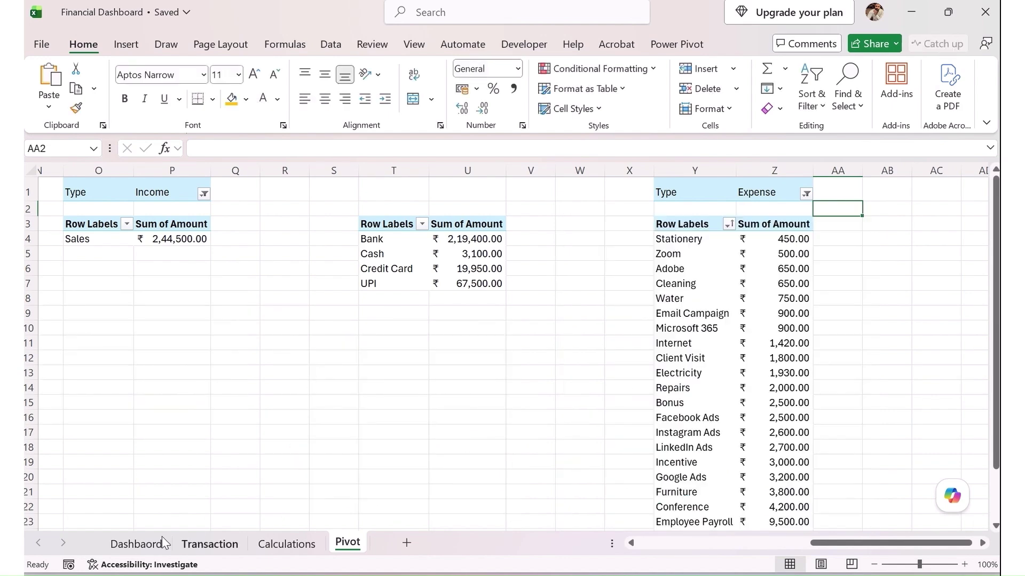
Step: Paste the three cut charts onto the Dashbaord sheet, starting at cell N21
click(136, 543)
scroll(680, 355, down, 1)
click(670, 353)
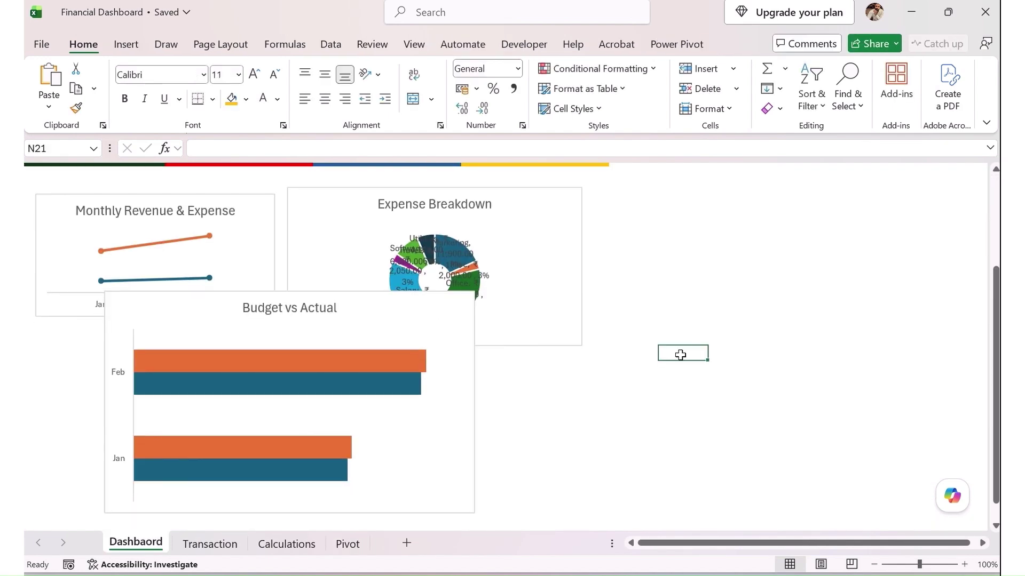
key(ctrl+v)
click(726, 313)
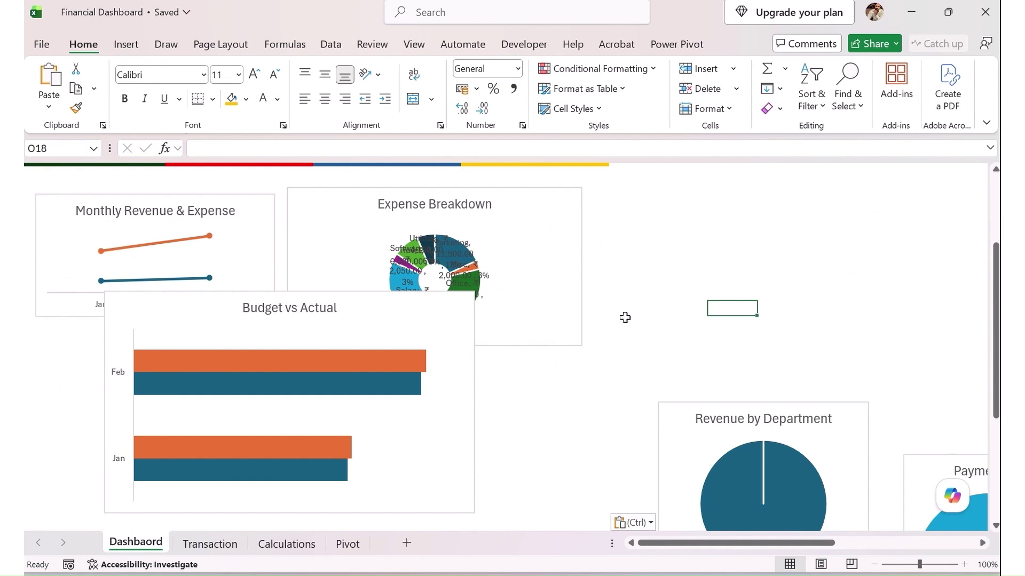
Step: Move the Monthly Revenue & Expense chart directly beneath the summary cards and enlarge it to span nearly the first two cards
scroll(275, 315, up, 3)
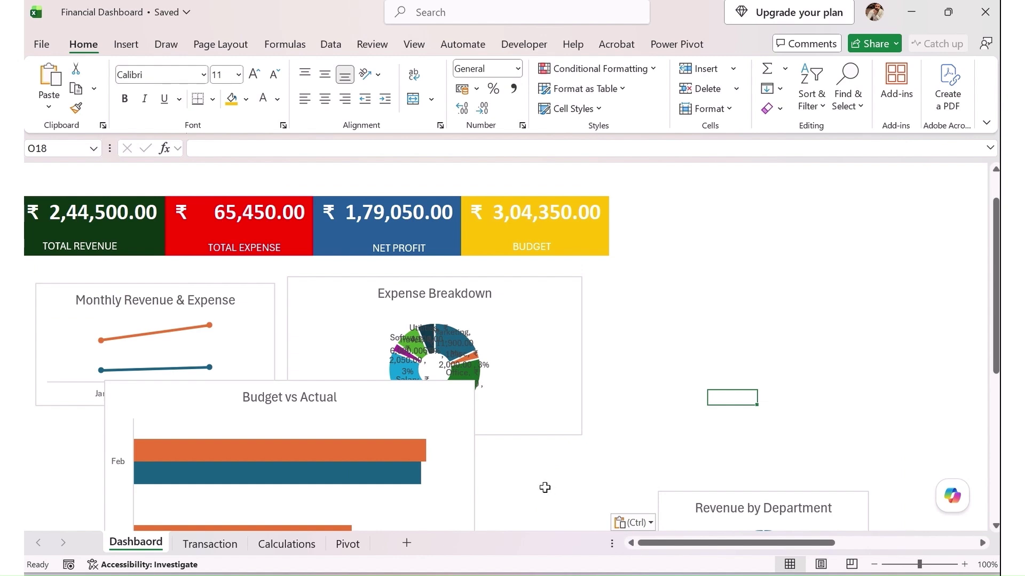
click(243, 287)
drag(254, 297, 241, 277)
drag(264, 381, 309, 403)
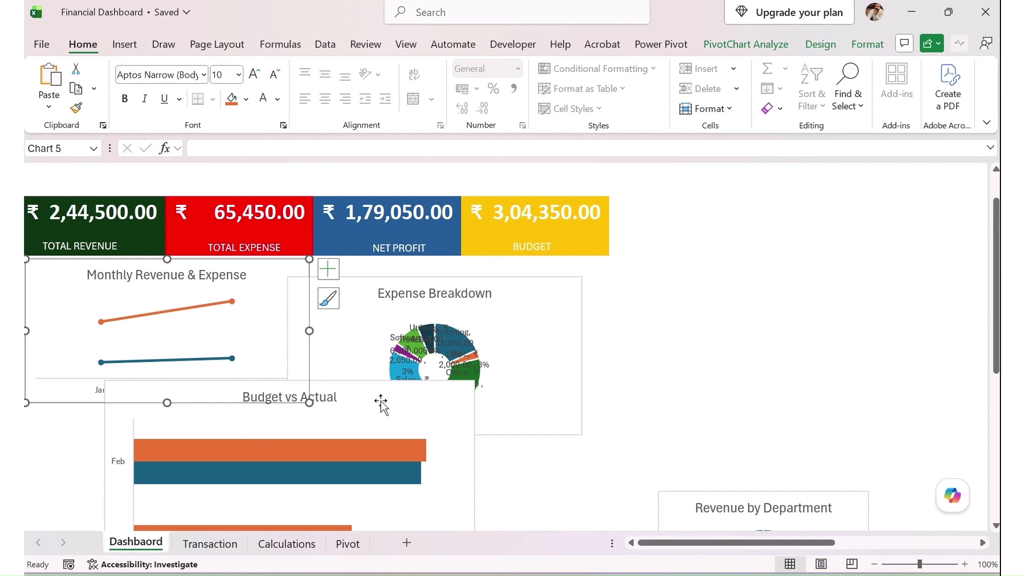
Step: Move Expense Breakdown clear of the summary cards and fit Budget vs Actual beside Monthly Revenue & Expense, beneath the Net Profit and Budget cards
drag(494, 300, 555, 316)
drag(838, 309, 839, 309)
drag(408, 389, 590, 288)
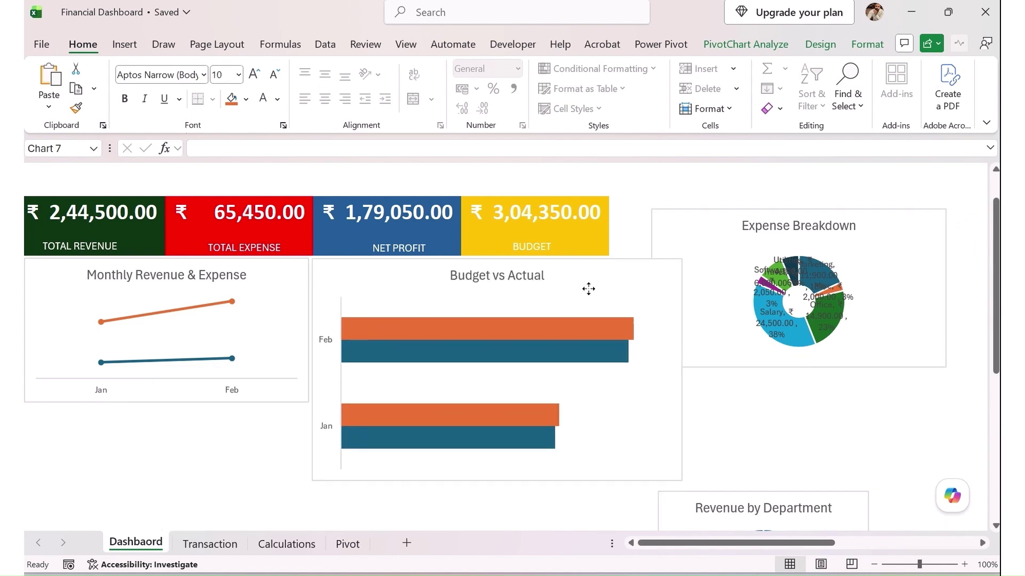
drag(683, 480, 609, 404)
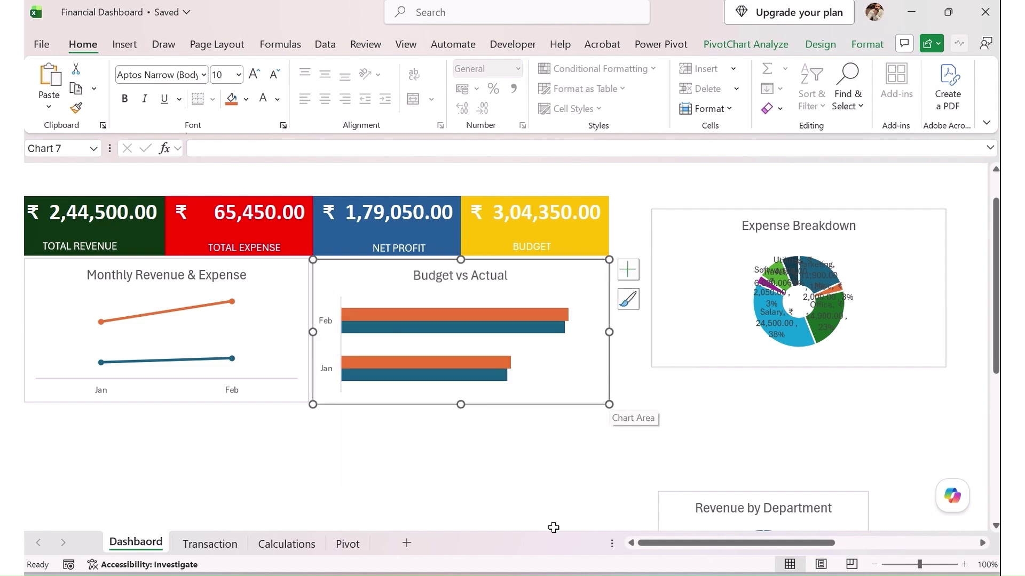
Step: Slightly extend the lower edge of the Budget vs Actual chart and deselect it
click(299, 487)
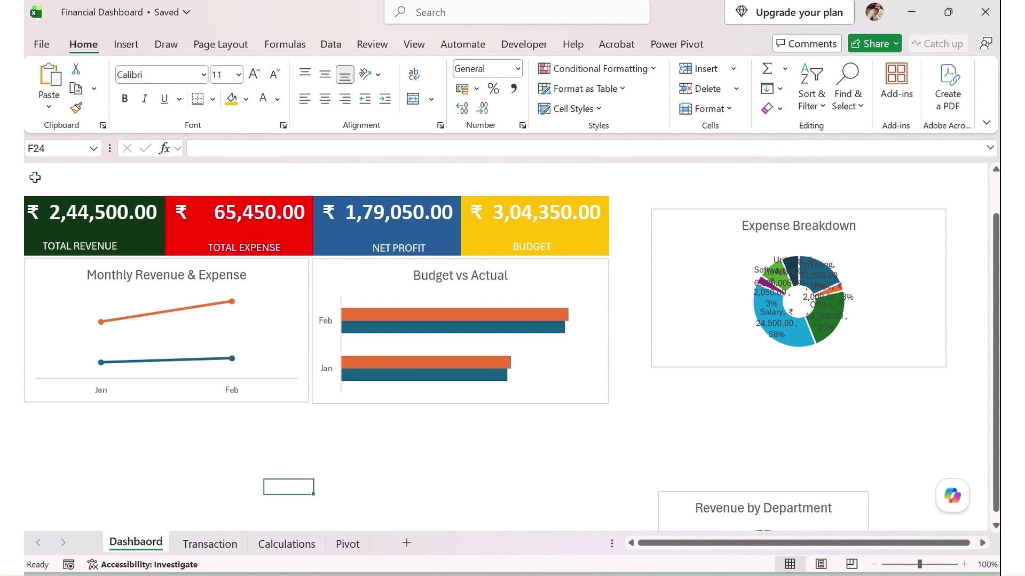
click(327, 399)
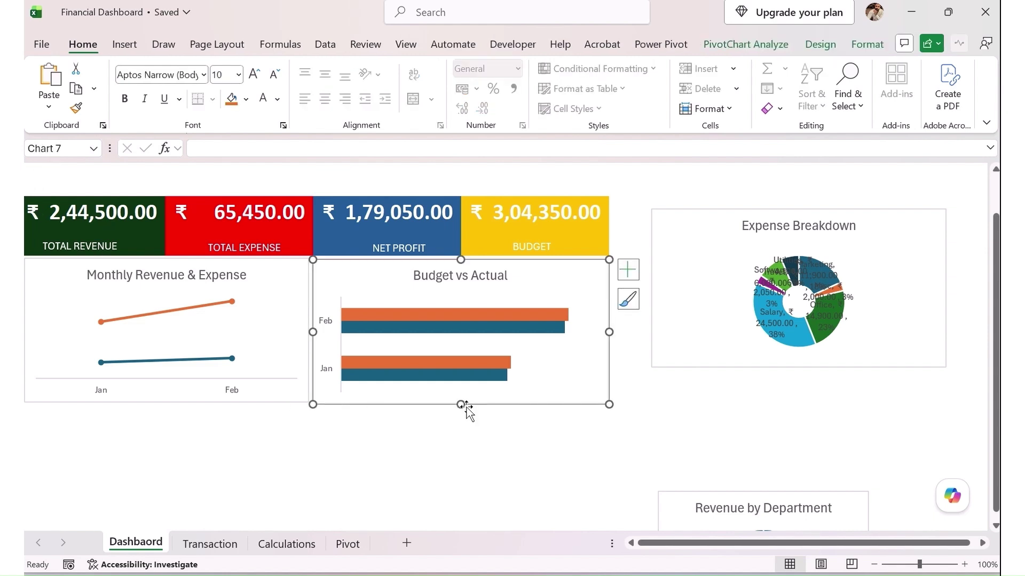
drag(462, 405, 456, 407)
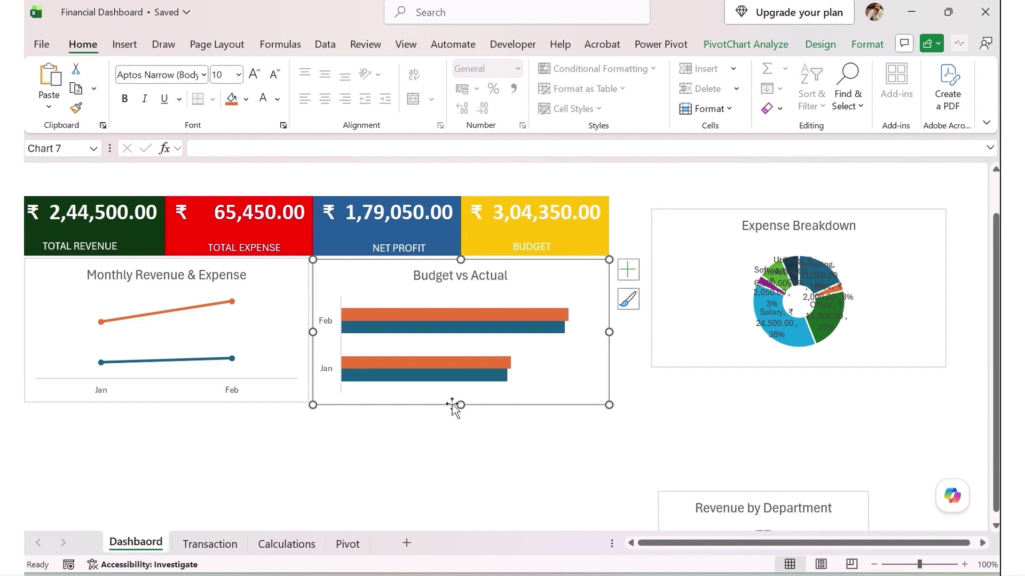
click(291, 427)
Step: Display the row and column headings and insert a blank column before column A
click(414, 44)
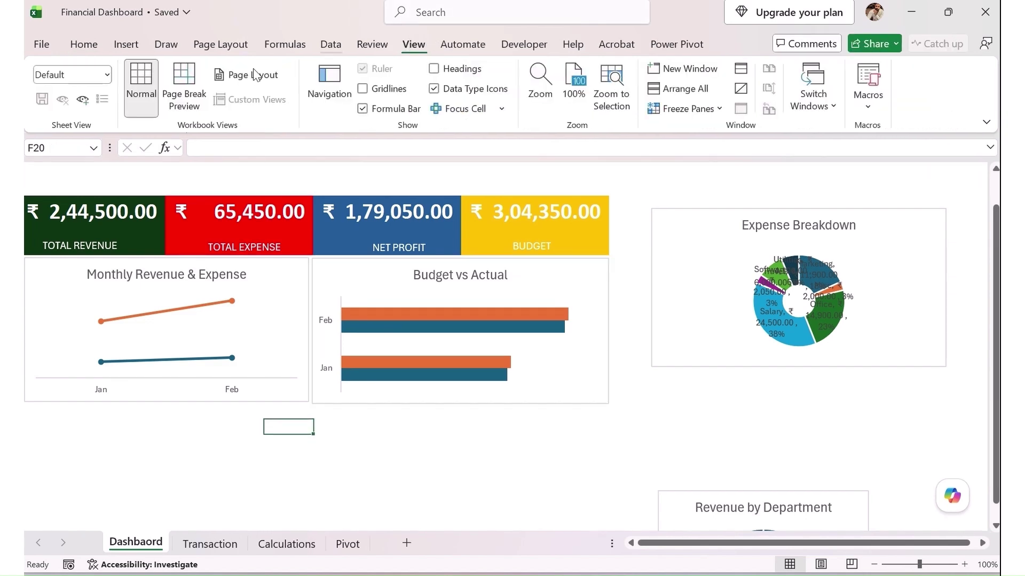
click(462, 69)
click(59, 170)
right_click(60, 171)
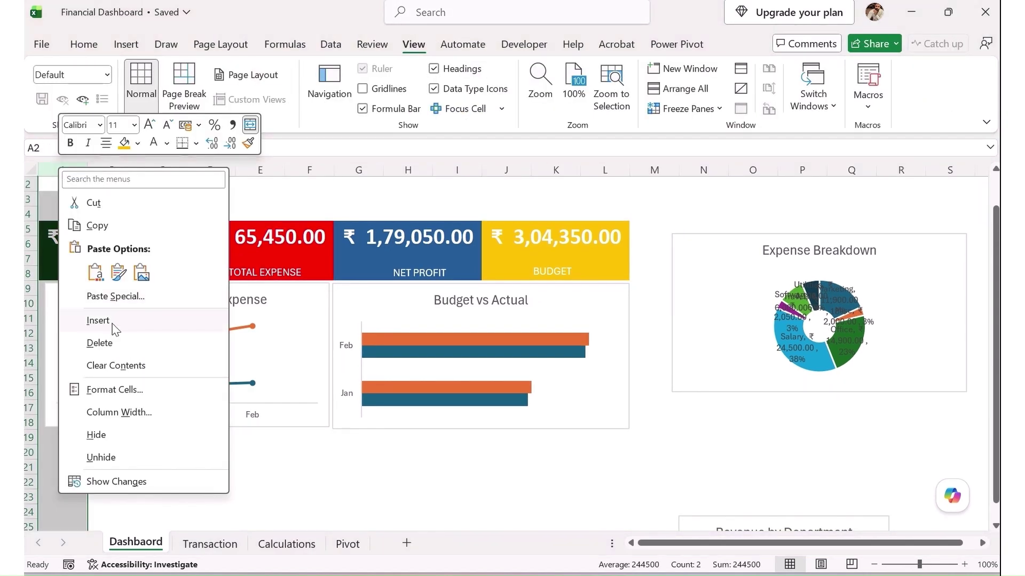
click(80, 323)
click(140, 462)
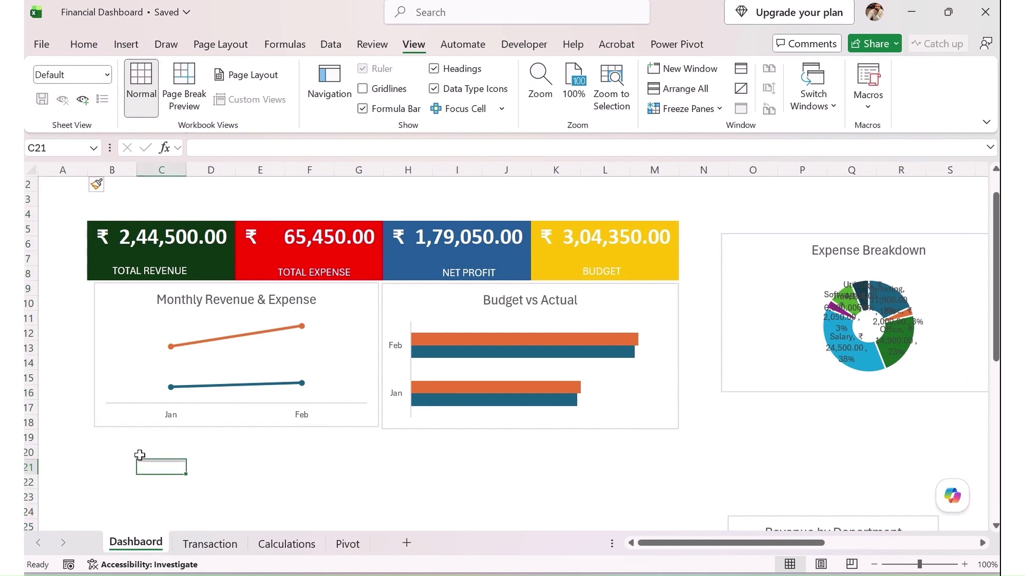
Step: Extend the Monthly Revenue & Expense chart's left edge to line up with the Total Revenue card
click(120, 380)
click(92, 358)
click(95, 354)
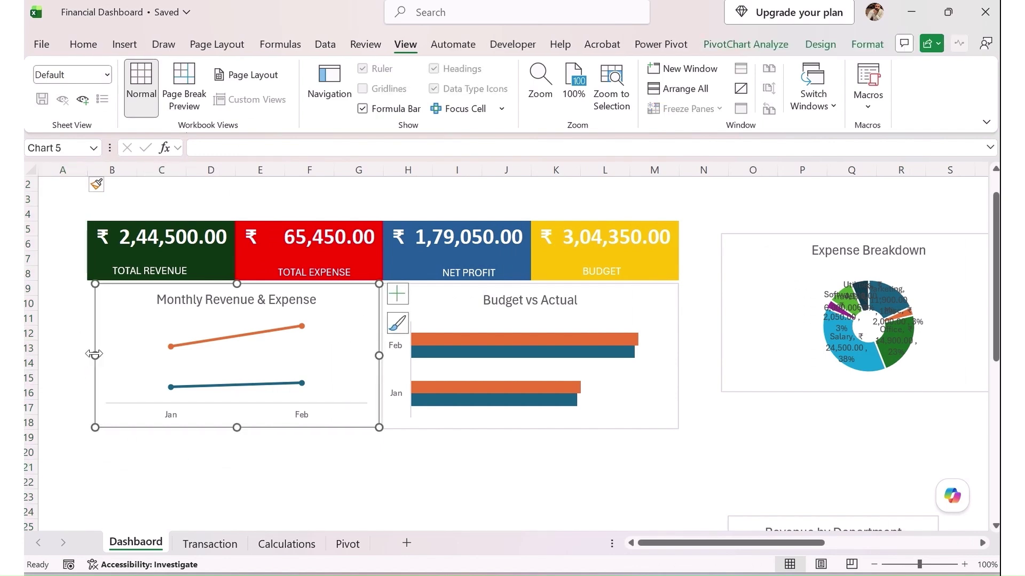
drag(95, 356, 90, 356)
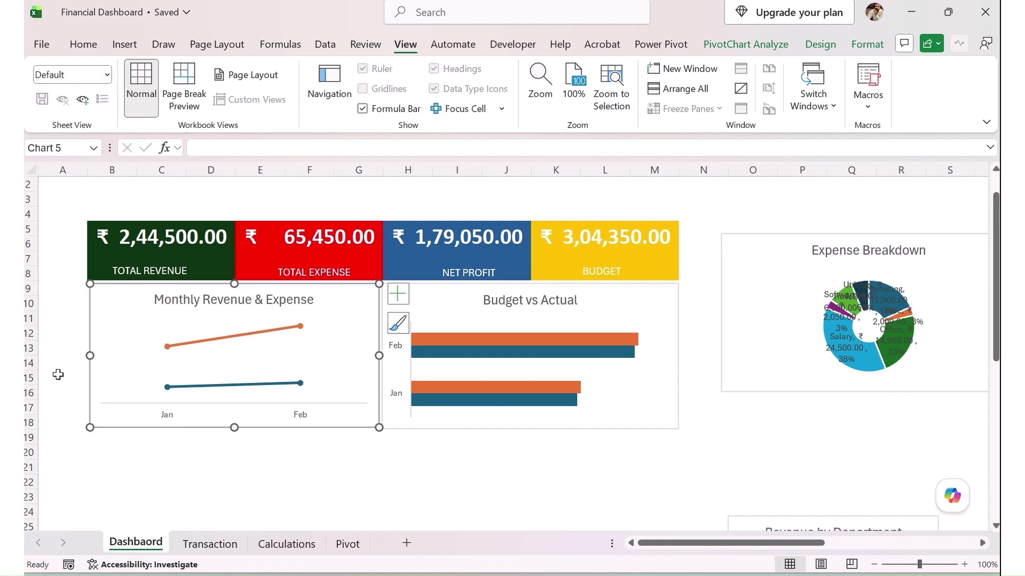
click(506, 466)
Step: Move the Expense Breakdown chart directly beneath Monthly Revenue & Expense and resize it to match that chart's width
click(785, 359)
drag(771, 334, 355, 469)
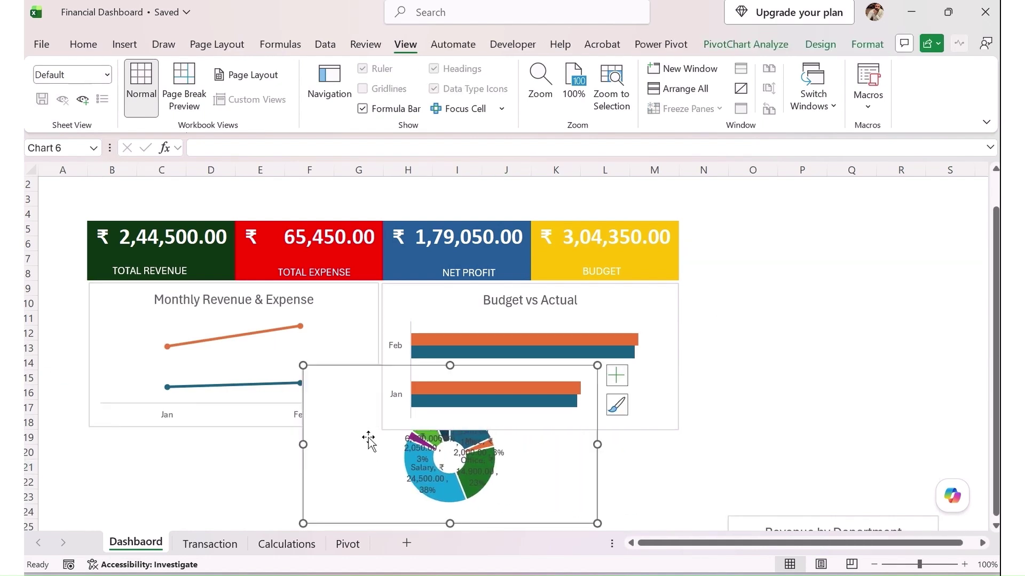
scroll(368, 438, down, 3)
drag(530, 366, 327, 435)
Step: Replace the Expense Breakdown chart's overlapping data labels with percentage-only callouts around the doughnut
click(400, 310)
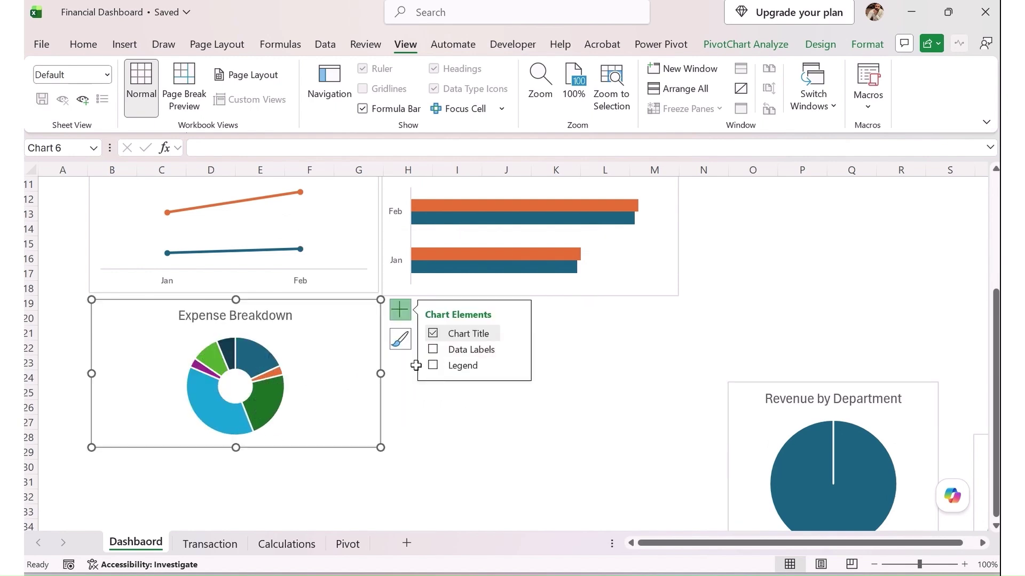
click(380, 458)
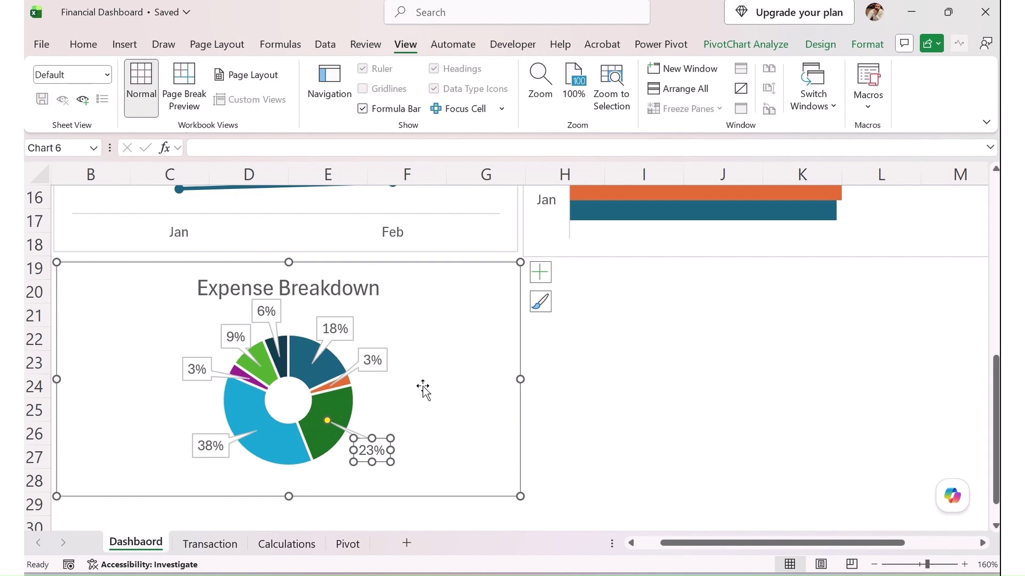
scroll(423, 389, down, 3)
click(553, 392)
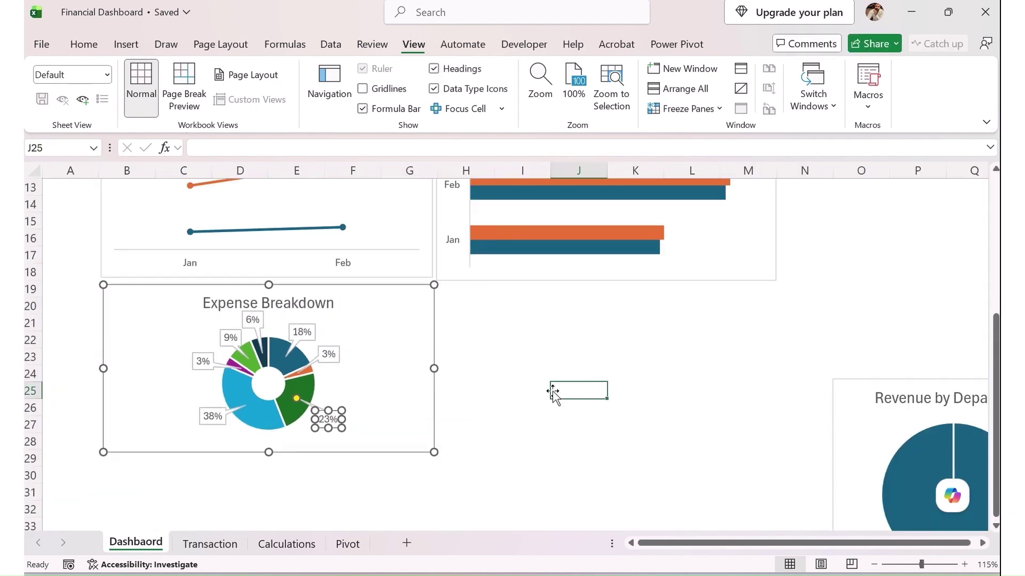
Step: Move the Revenue by Department chart beside Expense Breakdown and resize it to fill the space beneath Budget vs Actual
scroll(559, 386, down, 1)
scroll(524, 389, up, 2)
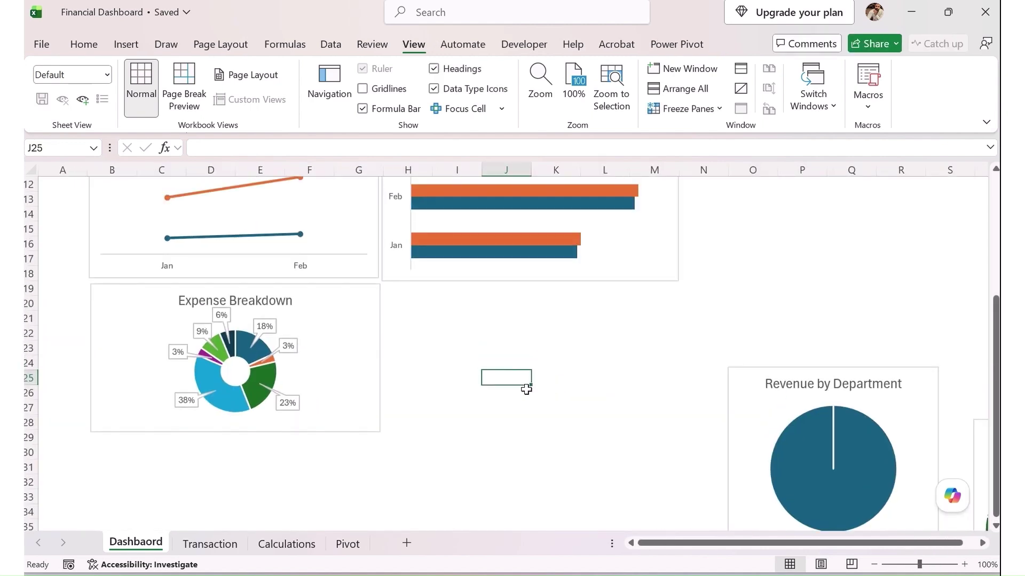
scroll(510, 375, down, 1)
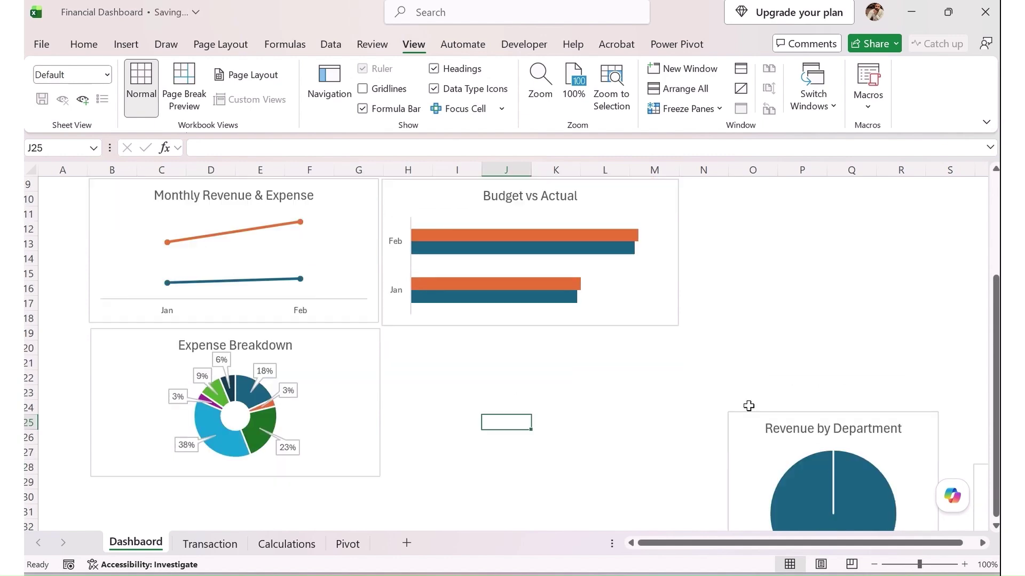
click(762, 426)
drag(692, 438, 414, 379)
drag(594, 507, 676, 476)
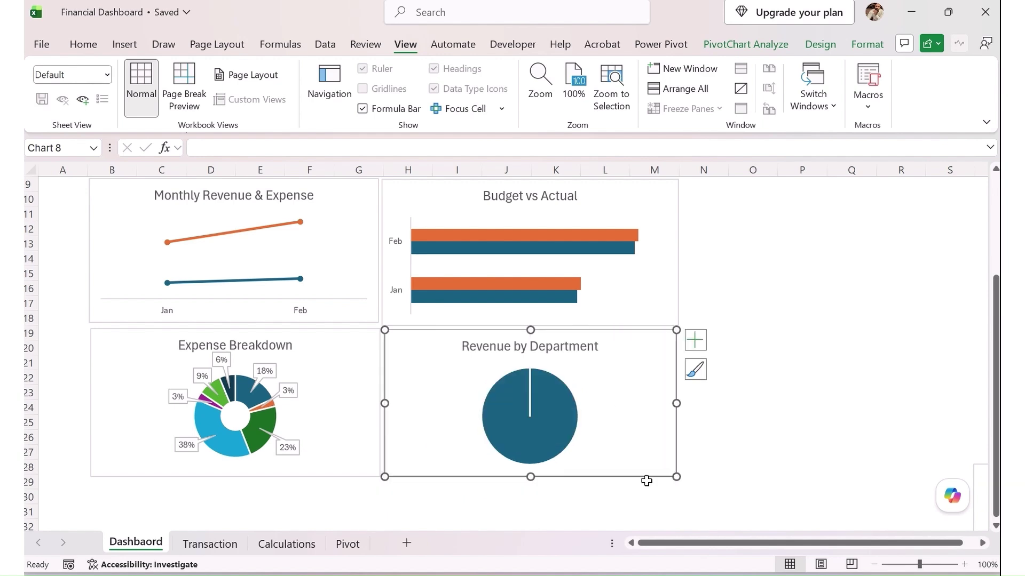
Step: Add Outside End data labels to the Revenue by Department pie, showing both the category name and the value
click(695, 340)
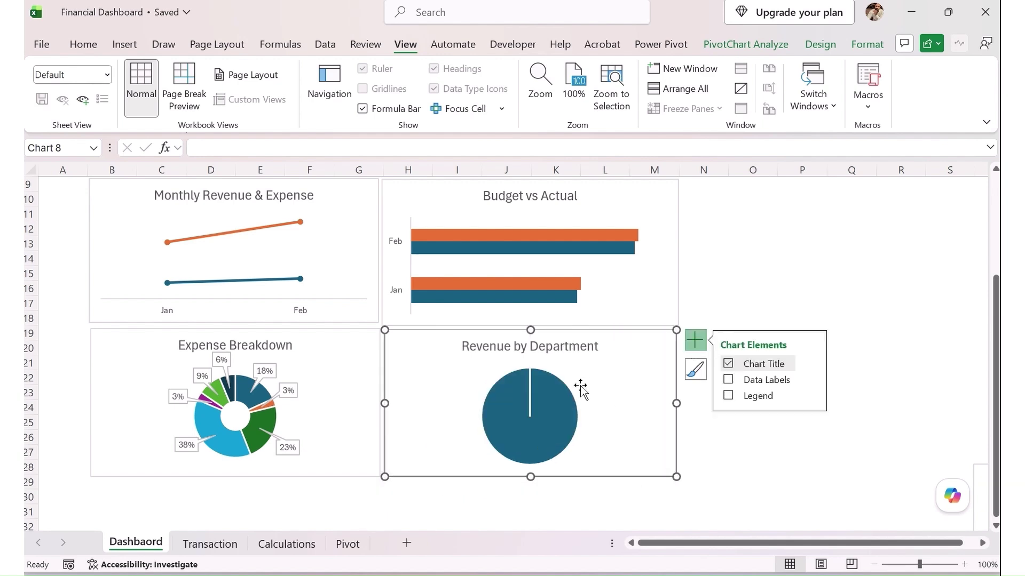
click(729, 380)
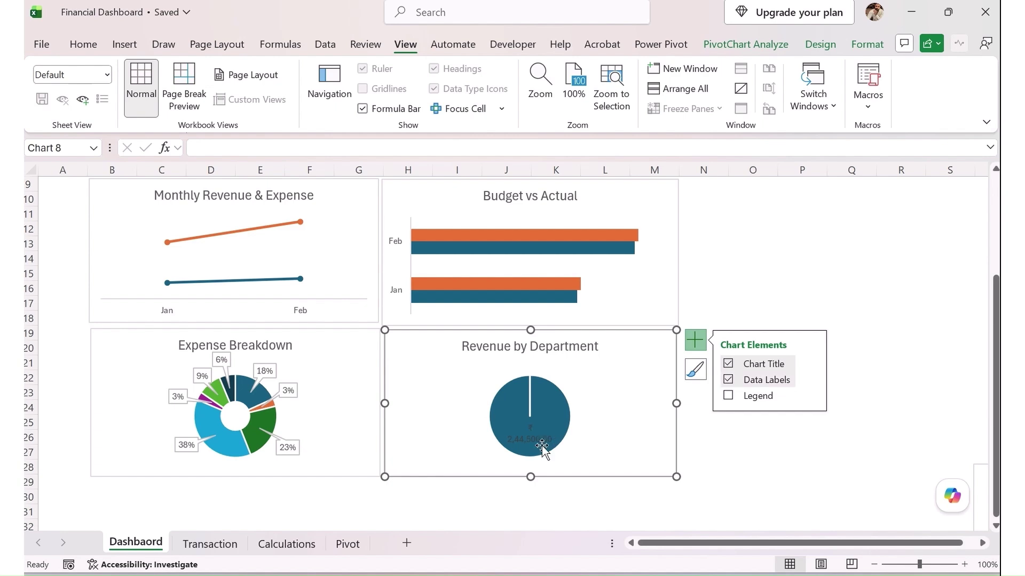
click(812, 379)
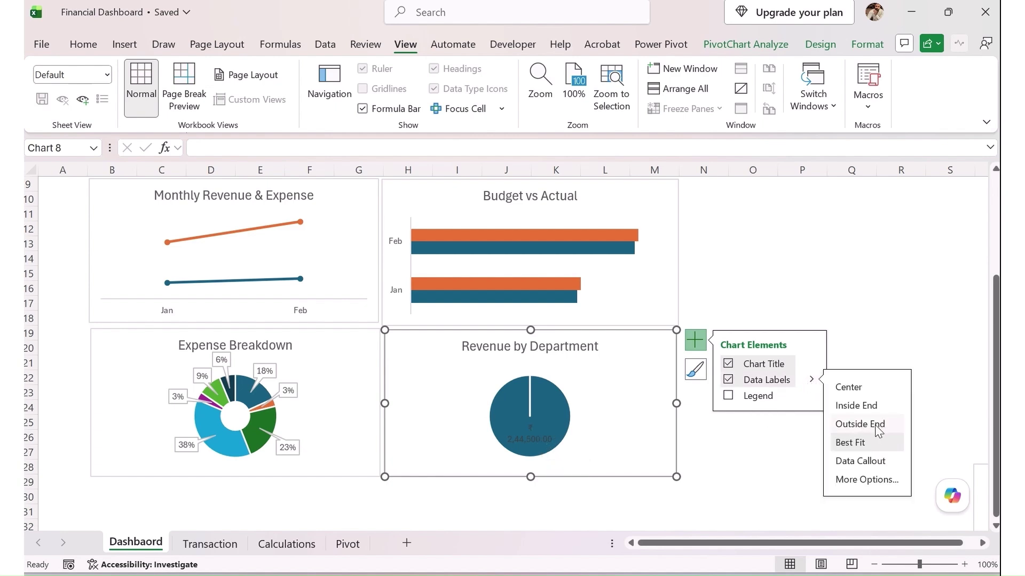
click(880, 429)
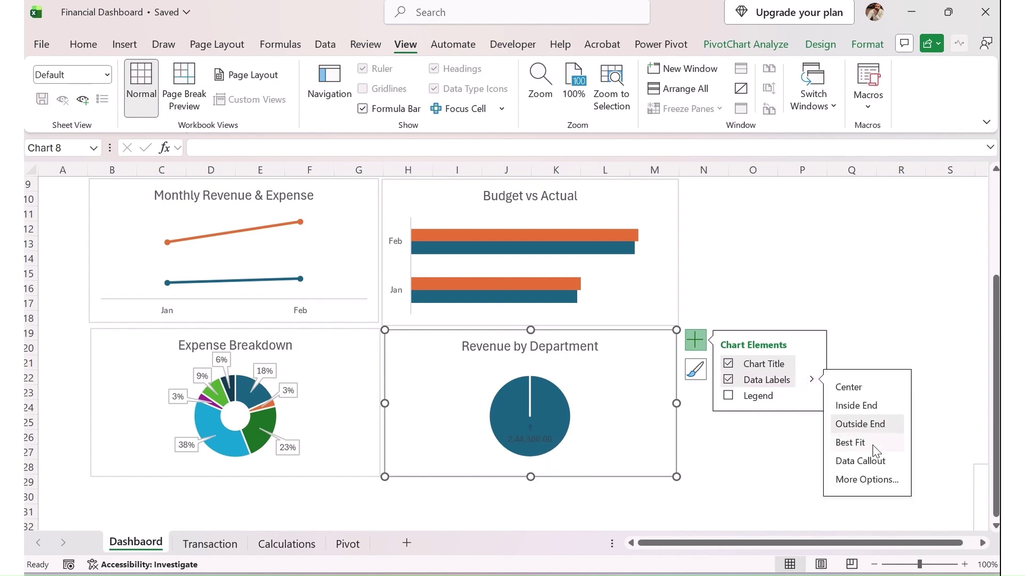
click(875, 481)
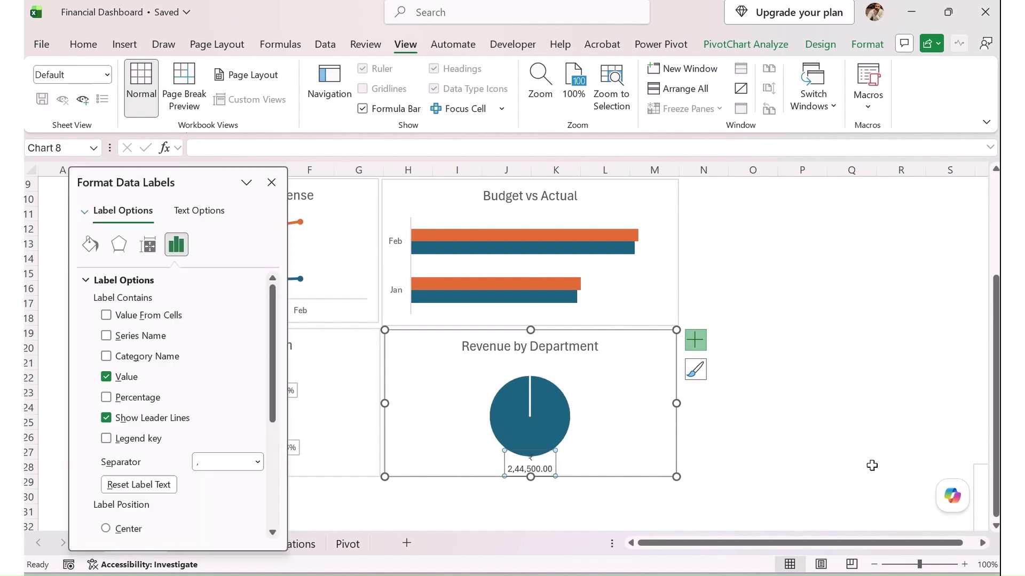
click(106, 335)
click(106, 357)
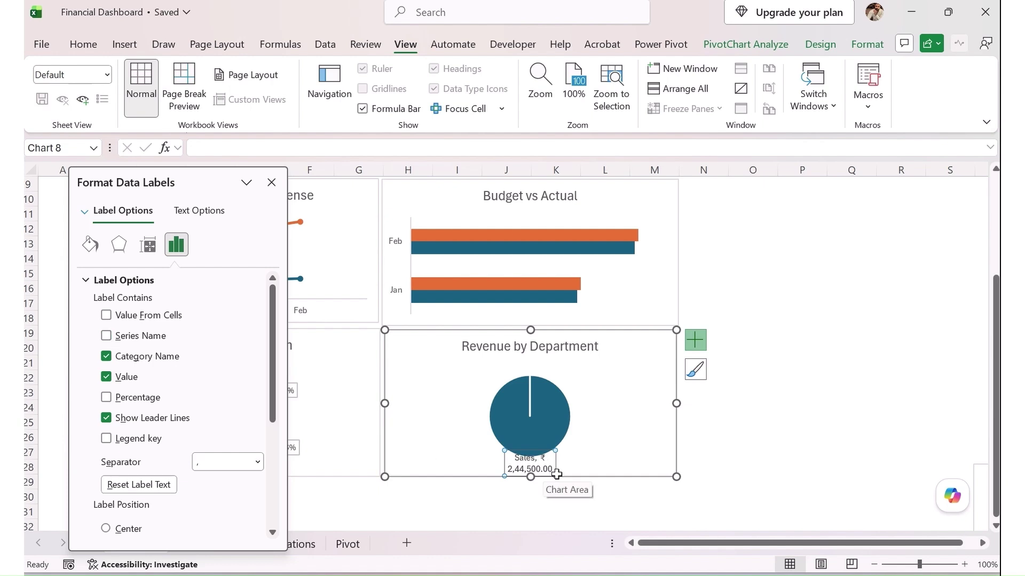
Step: Move the Sales data label beside the Revenue by Department pie and extend the chart's left edge slightly
drag(554, 472, 626, 425)
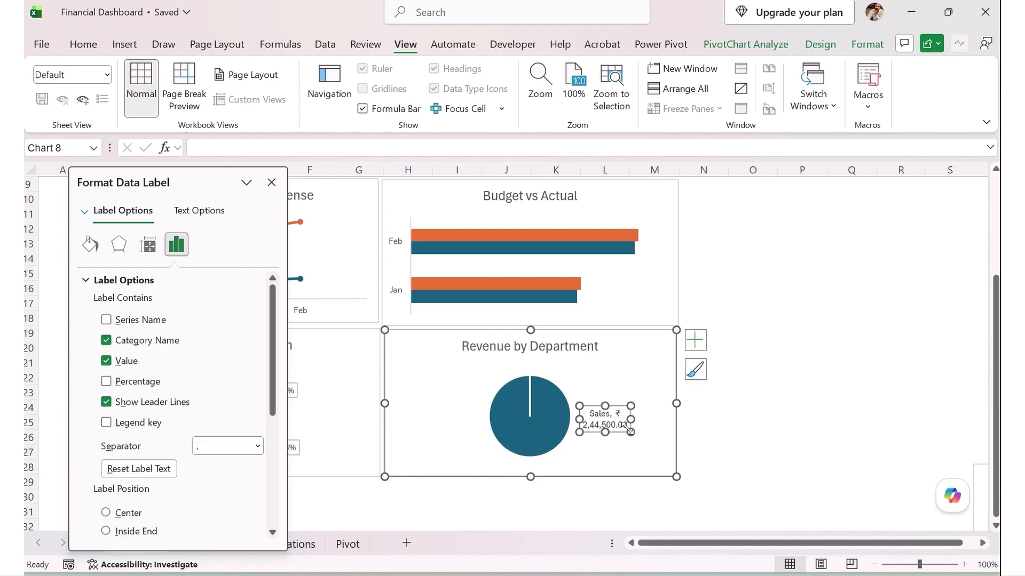
click(272, 183)
drag(387, 402, 387, 401)
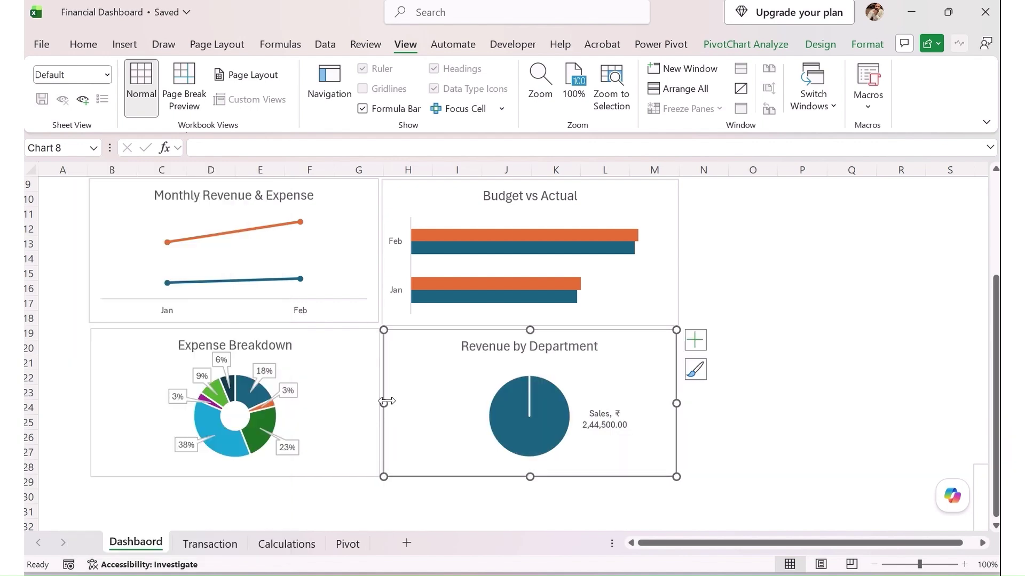
Step: Move the Payment mode Analysis chart directly beneath Expense Breakdown and widen it to match that chart
click(889, 360)
scroll(435, 405, down, 3)
click(436, 404)
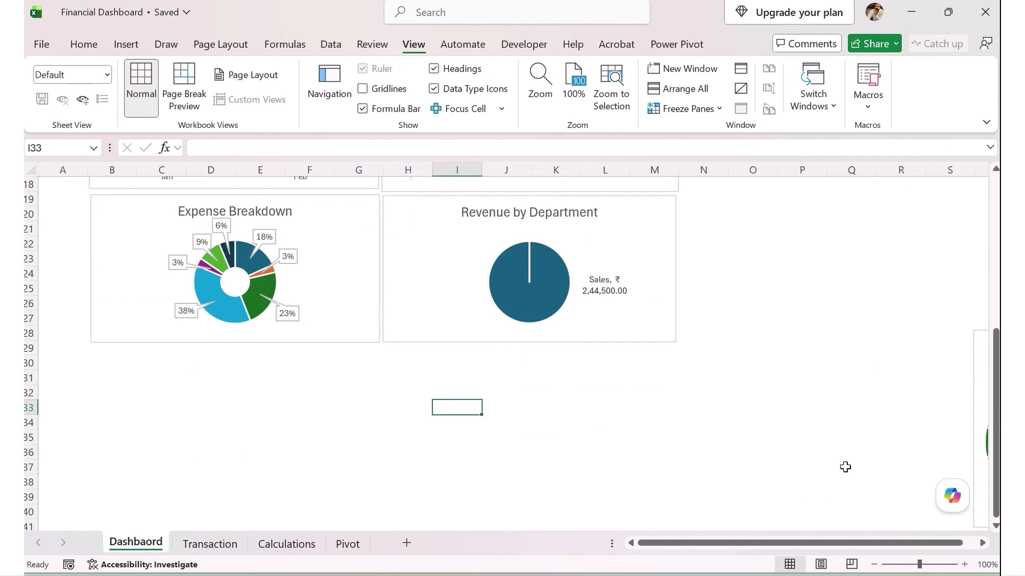
scroll(845, 467, up, 4)
drag(846, 546, 861, 545)
scroll(939, 416, down, 3)
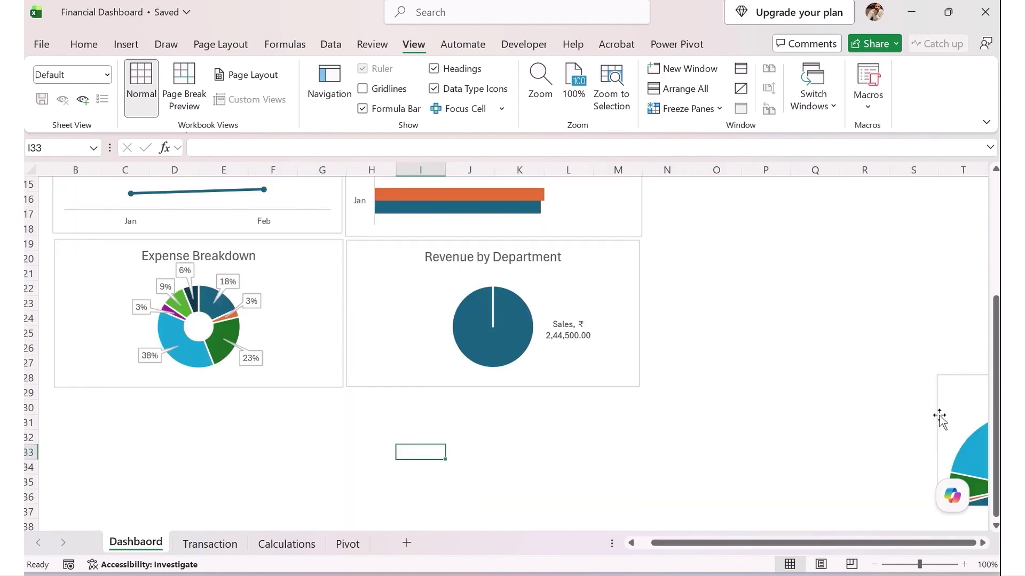
scroll(939, 419, down, 3)
drag(943, 366, 56, 368)
scroll(288, 389, down, 3)
drag(293, 405, 340, 403)
drag(304, 480, 306, 477)
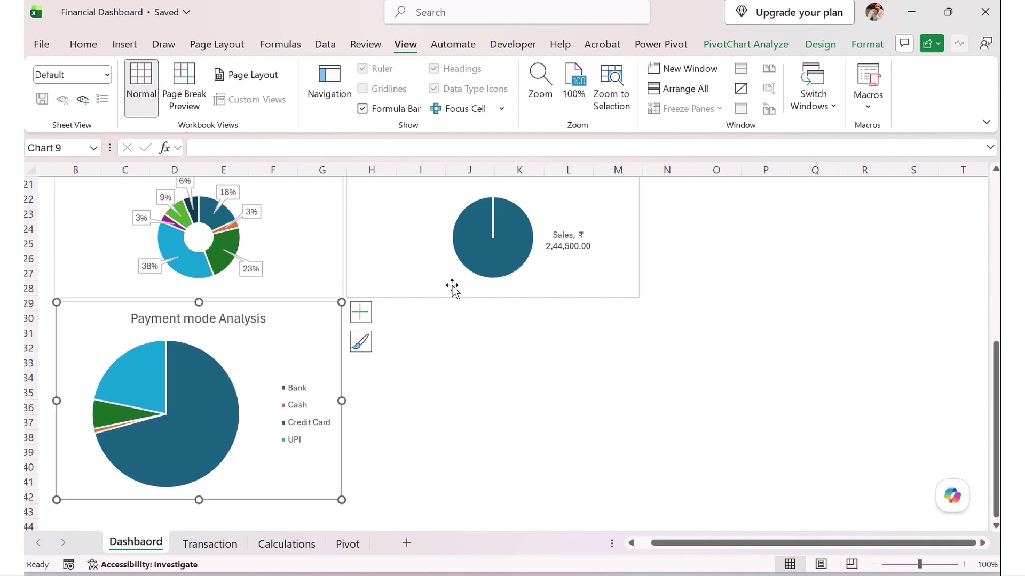
Step: Change the Payment mode Analysis pie to a Stacked Bar chart
click(779, 48)
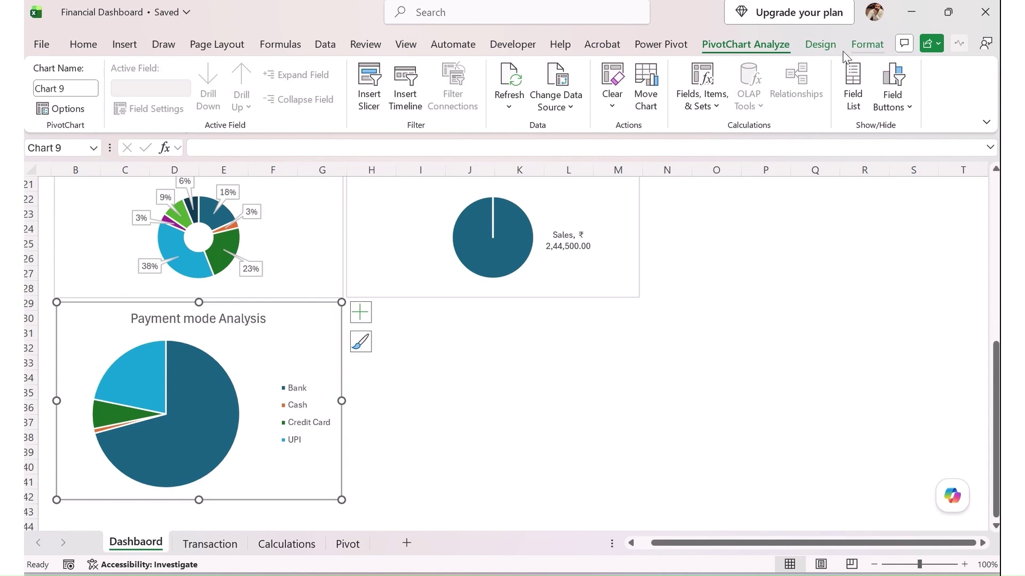
click(822, 47)
click(872, 85)
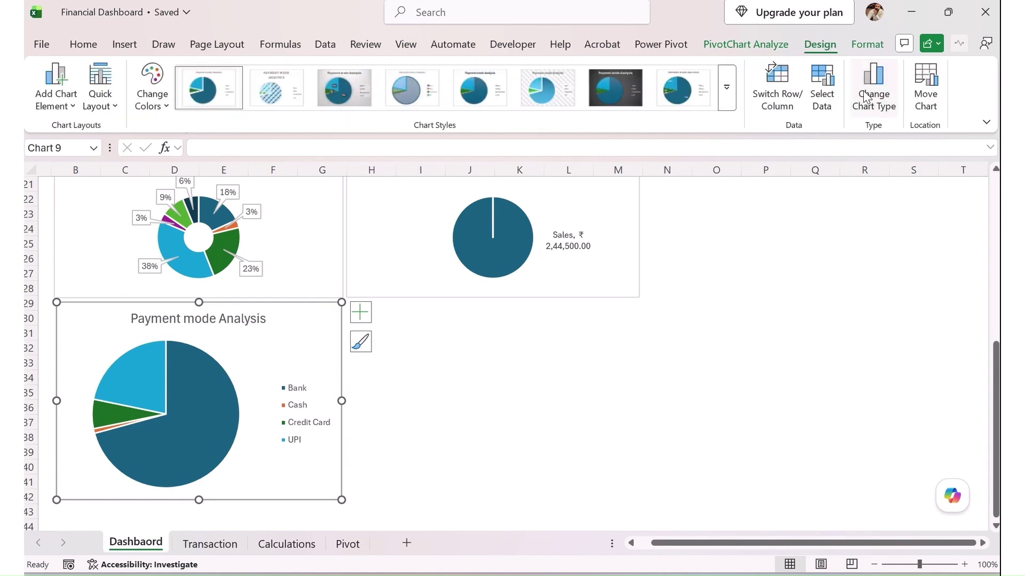
click(321, 208)
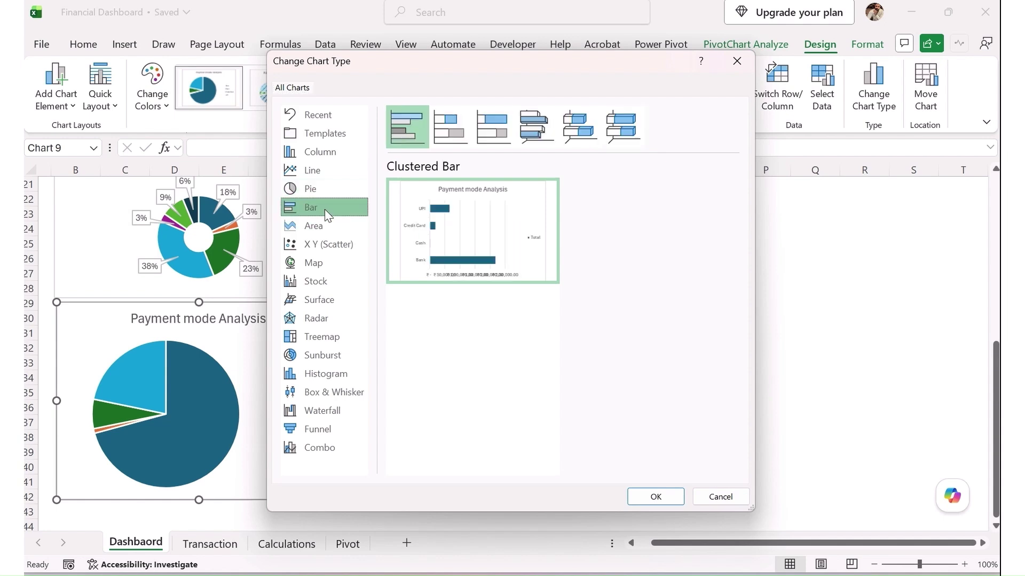
click(443, 137)
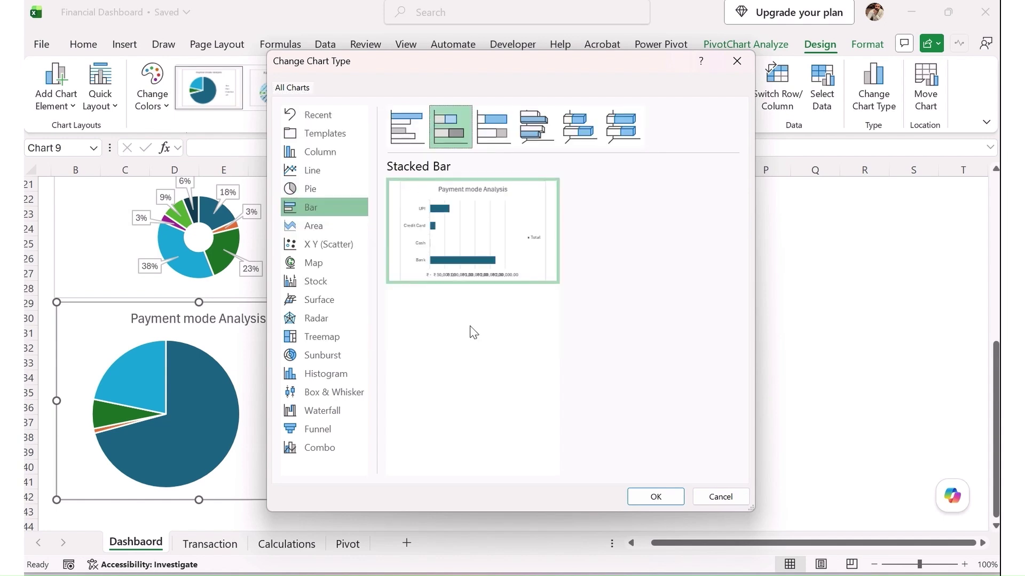
click(656, 497)
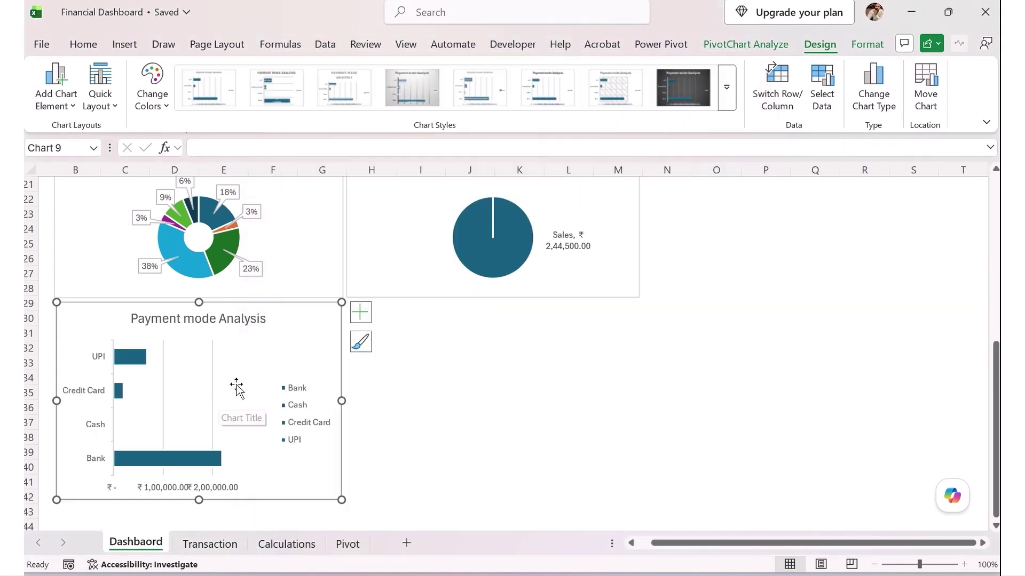
Step: Delete the legend and the overlapping currency value axis from the Payment mode Analysis chart
scroll(251, 390, down, 2)
click(304, 344)
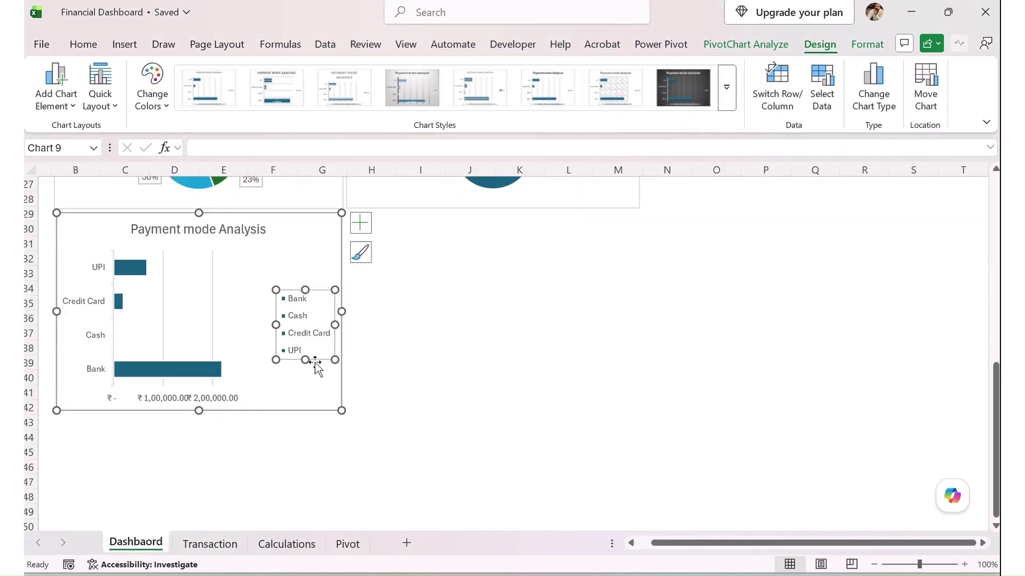
key(Delete)
click(231, 234)
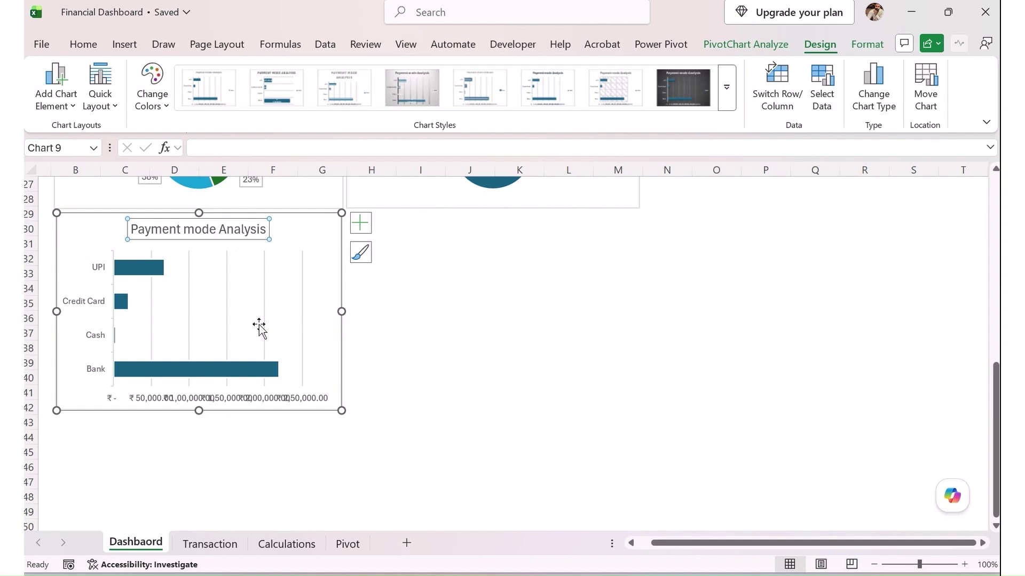
click(292, 401)
key(Delete)
Step: Remove the gridlines from the Payment mode Analysis chart
click(327, 270)
click(360, 223)
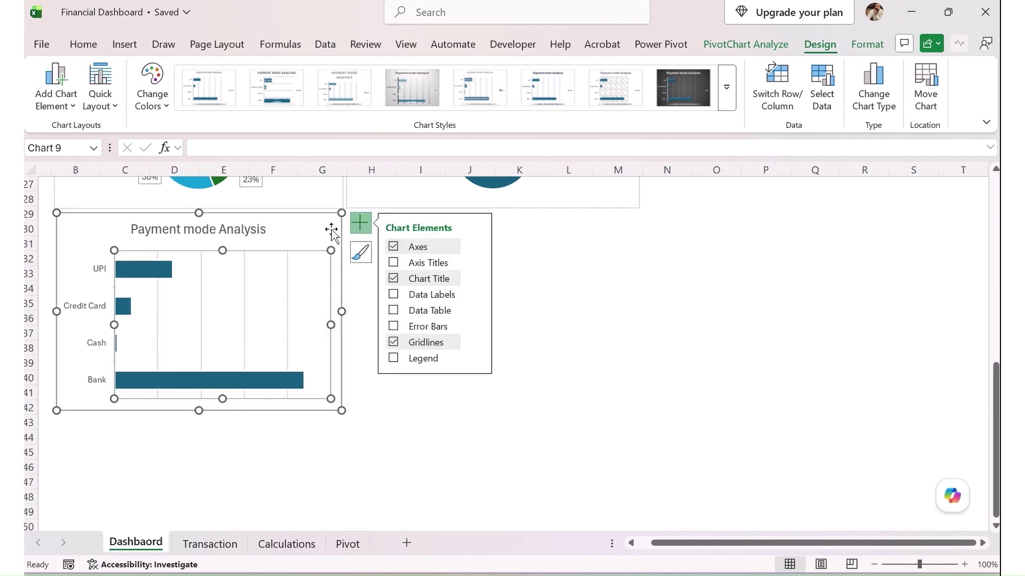
click(394, 343)
click(344, 424)
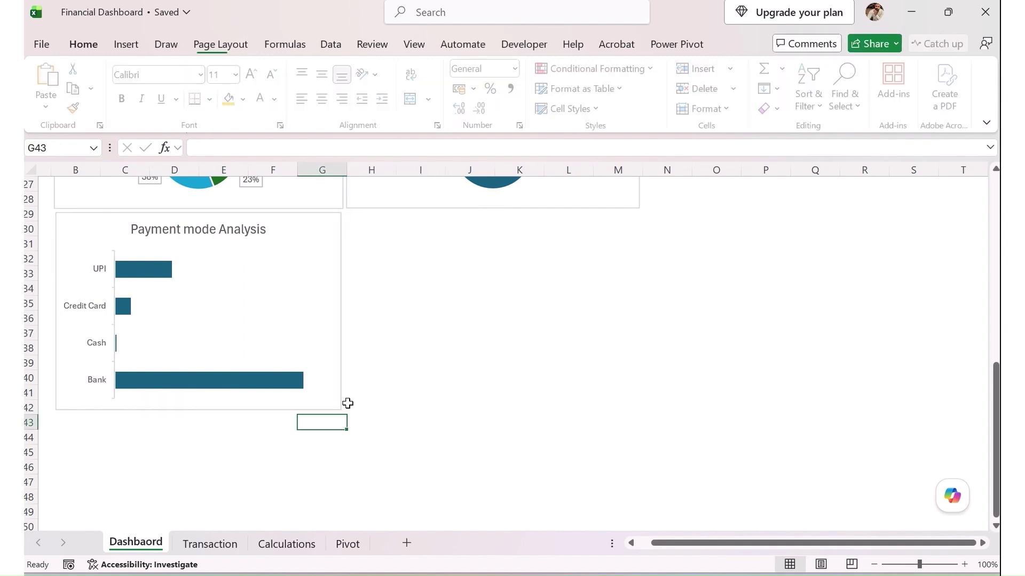
Step: Move the Top Category Expense chart beside Payment mode Analysis and resize it to fit beneath Revenue by Department
ctrl+scroll(380, 310, down, 3)
click(831, 355)
drag(812, 353, 359, 426)
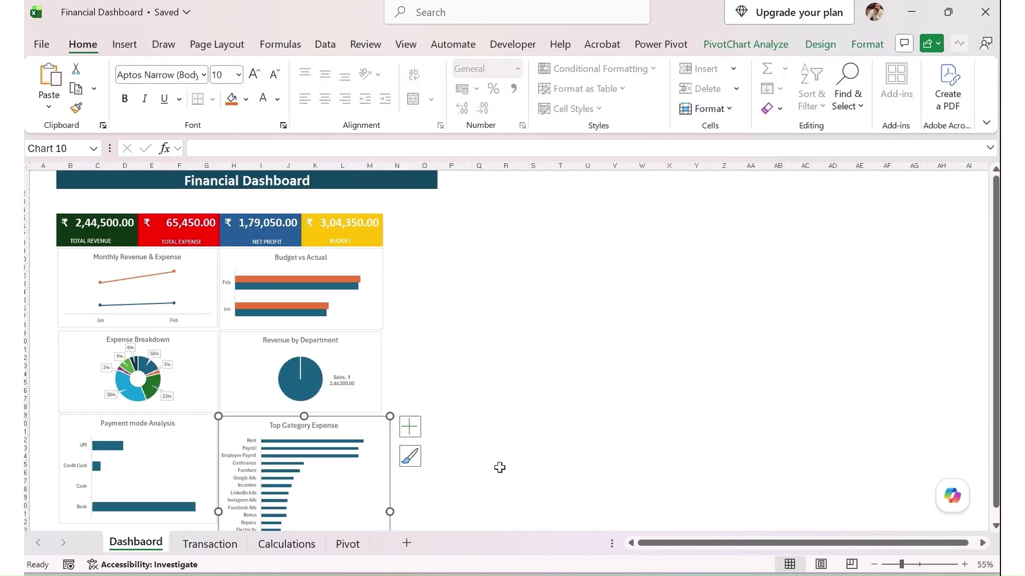
ctrl+scroll(457, 469, up, 1)
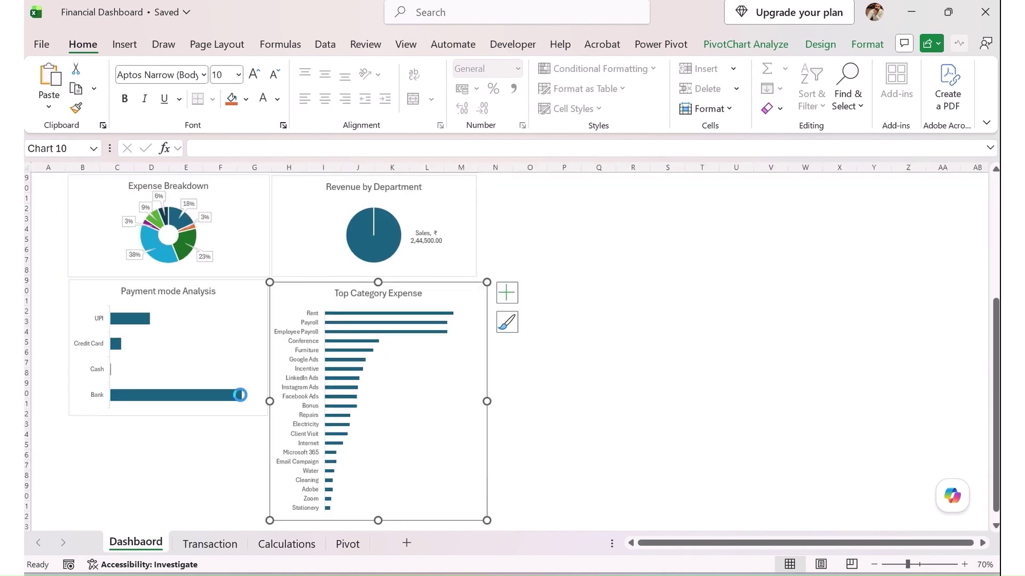
ctrl+scroll(240, 396, up, 2)
scroll(369, 402, up, 3)
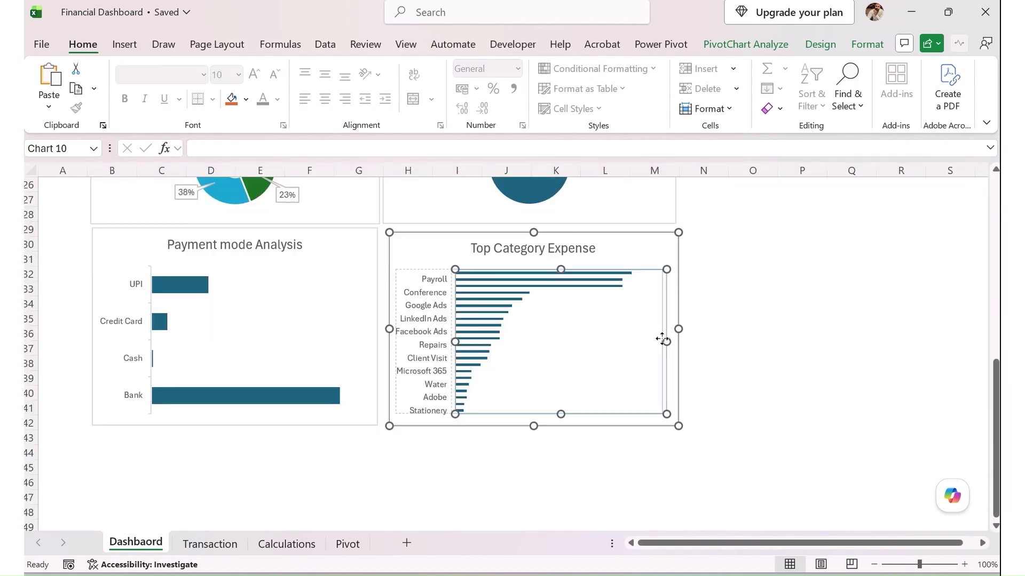
drag(662, 340, 658, 338)
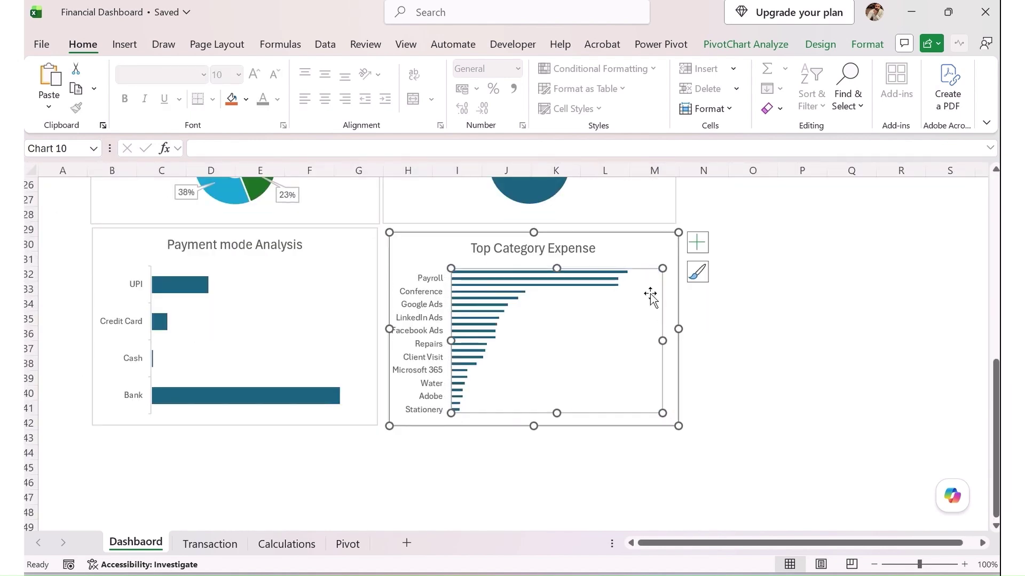
click(657, 259)
drag(654, 238, 649, 236)
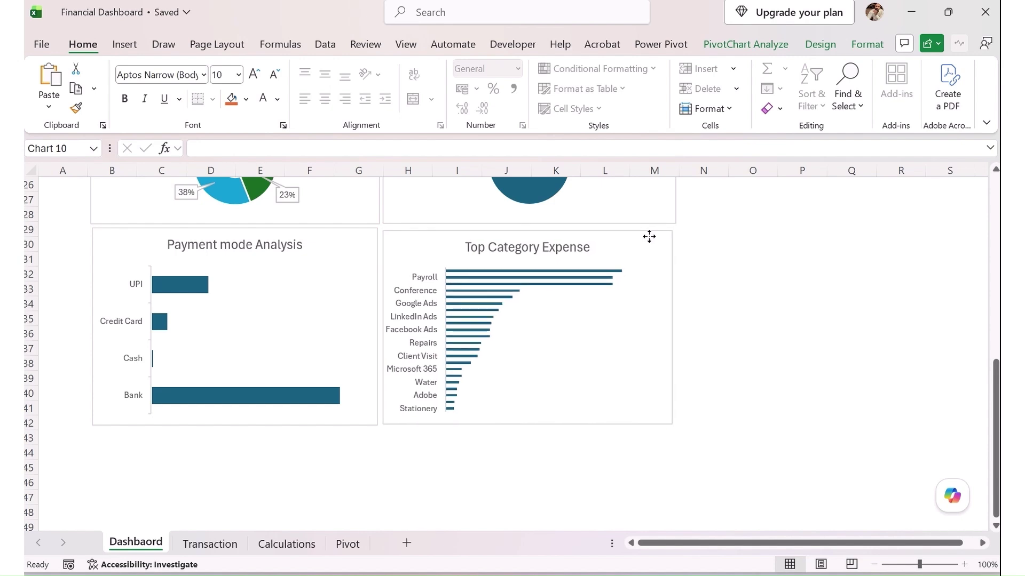
Step: Check the spacing and alignment of the dashboard's chart rows
scroll(492, 349, up, 3)
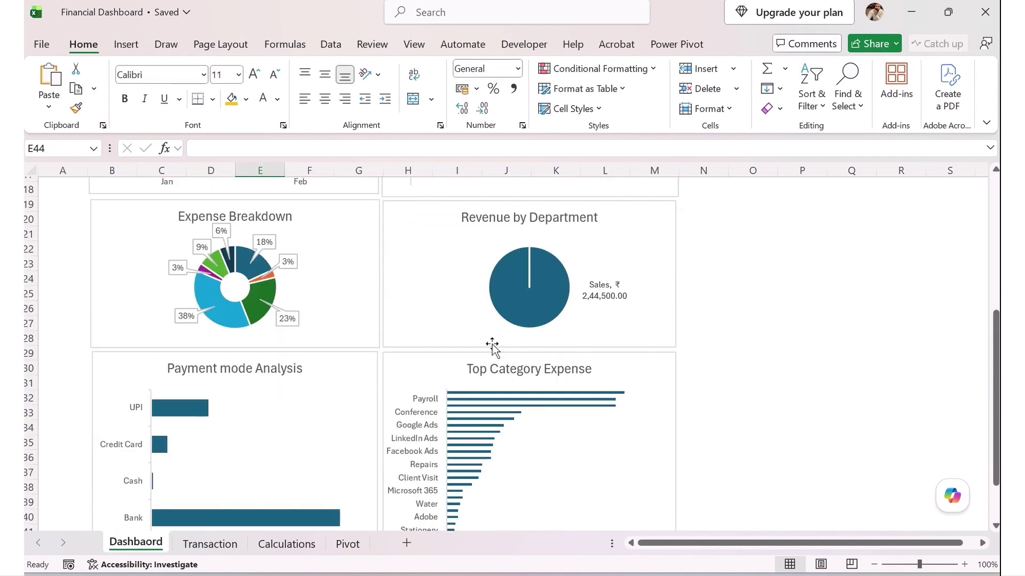
scroll(396, 372, down, 1)
scroll(397, 373, down, 2)
scroll(321, 362, up, 2)
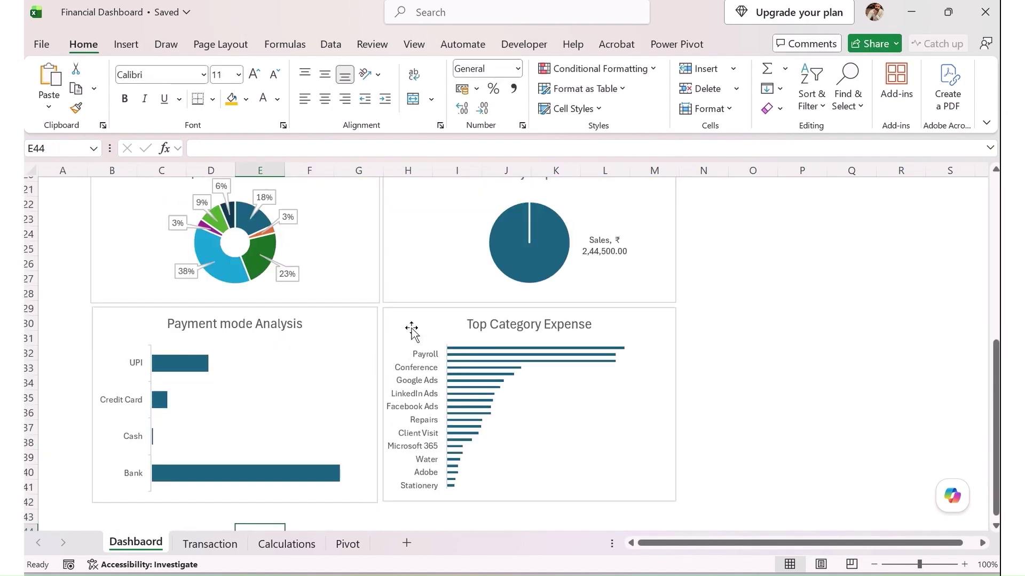
click(393, 321)
click(340, 327)
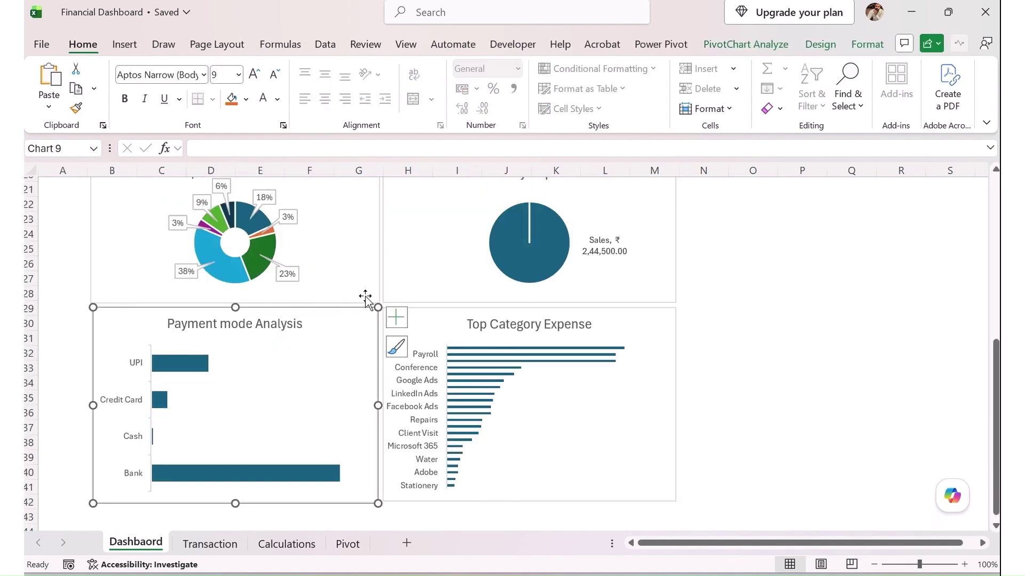
scroll(355, 342, up, 2)
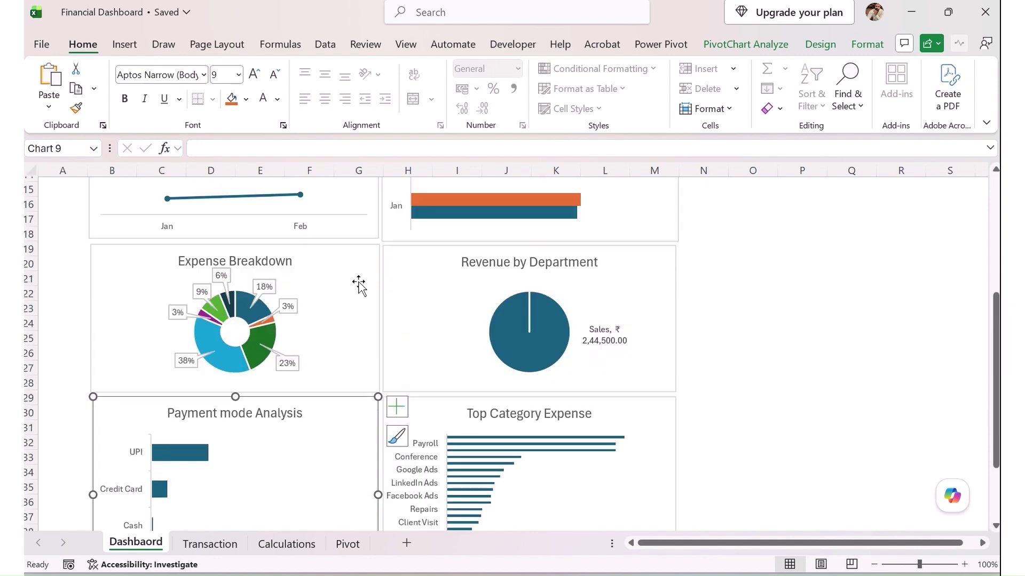
scroll(358, 299, up, 3)
Step: Set the Monthly Revenue & Expense chart area to No Fill and No Outline
click(105, 257)
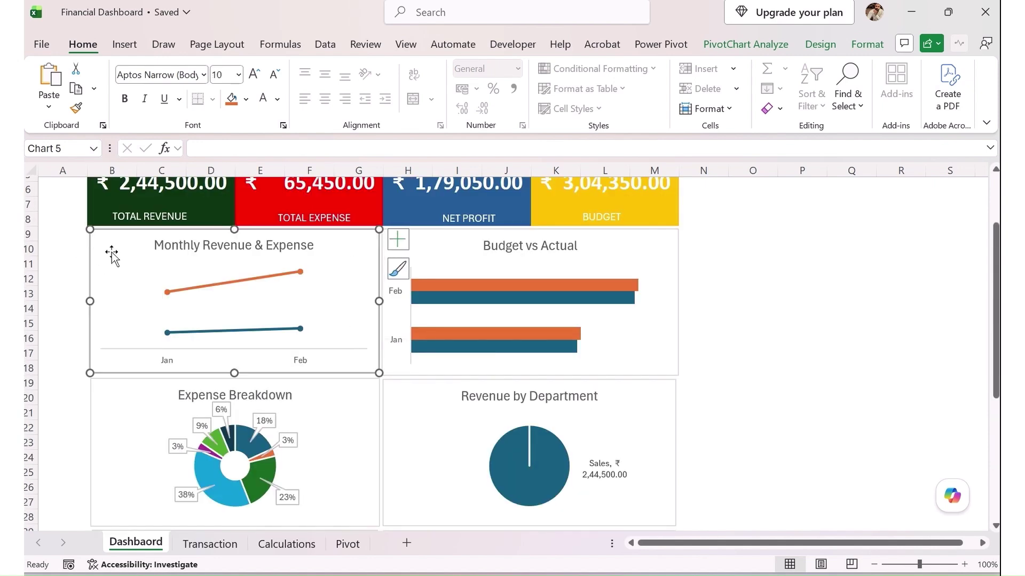
click(820, 44)
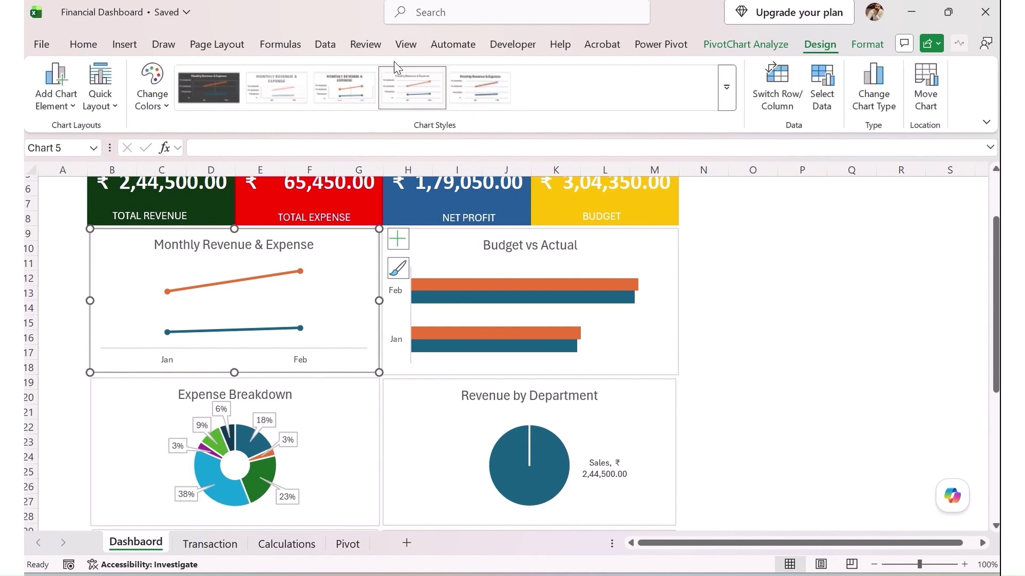
click(864, 45)
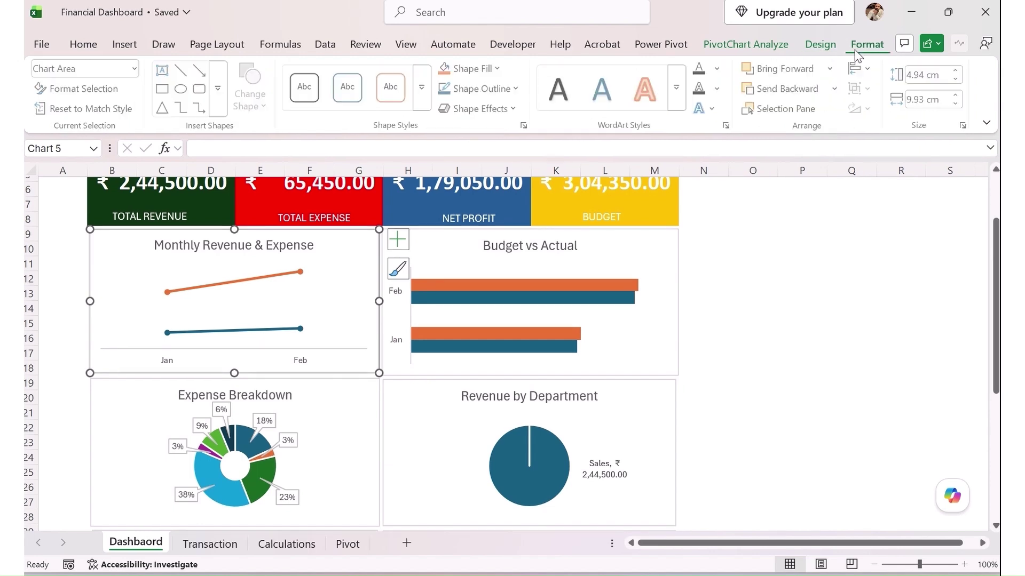
click(477, 70)
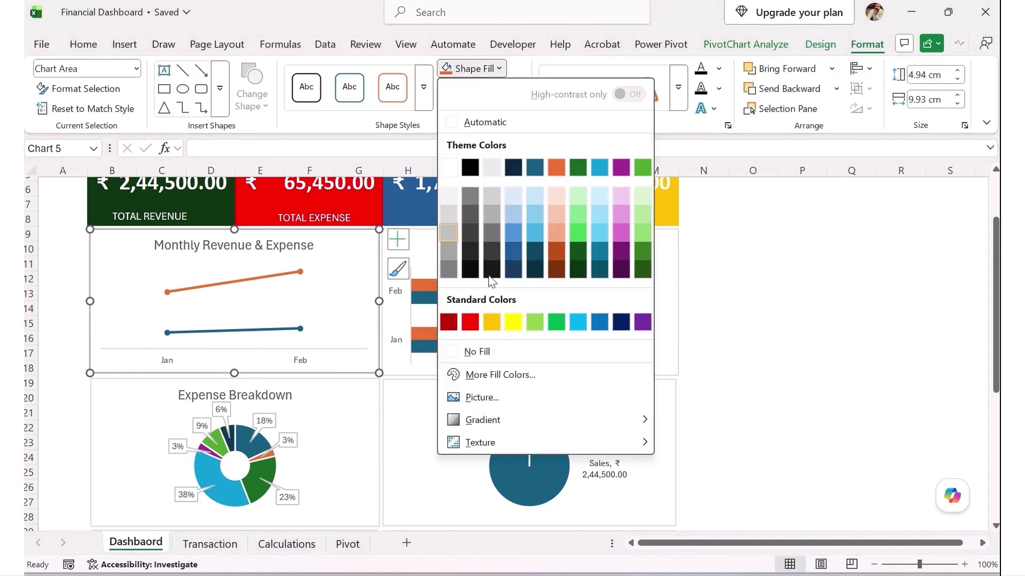
click(515, 354)
click(507, 88)
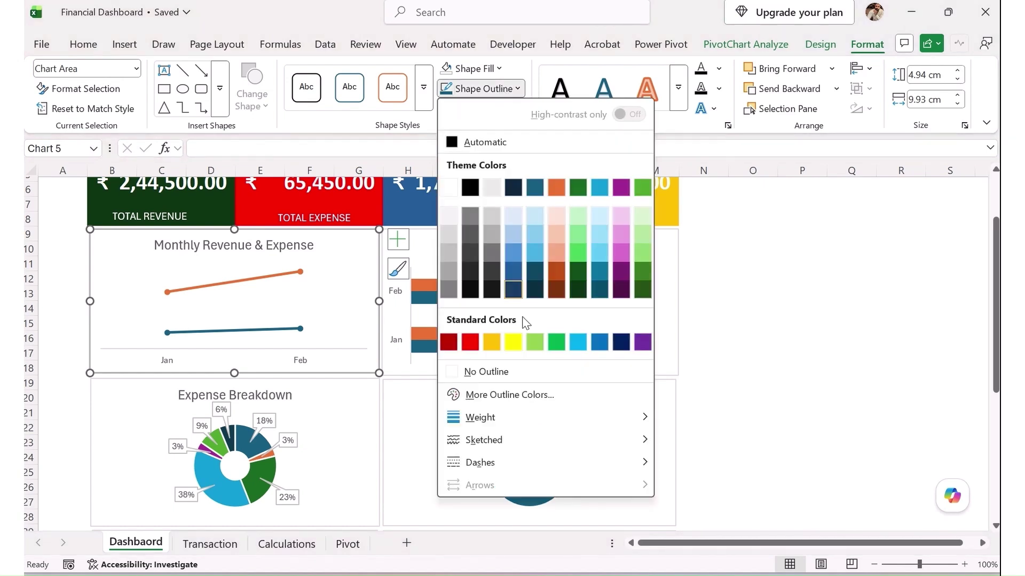
click(508, 371)
Step: Set the Budget vs Actual chart's plot area to No Outline and its chart area to No Outline and No Fill
click(659, 350)
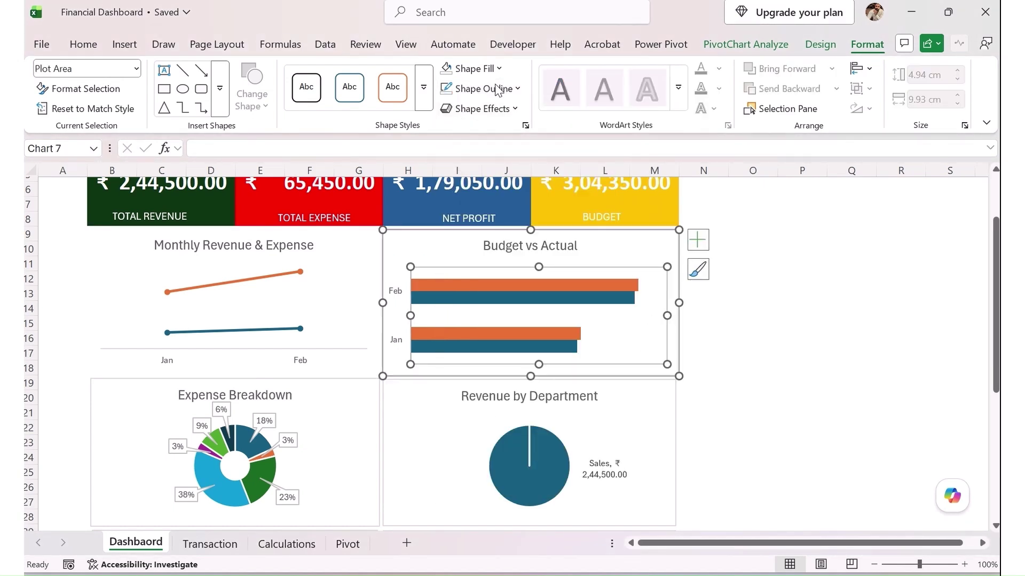
click(497, 90)
click(502, 371)
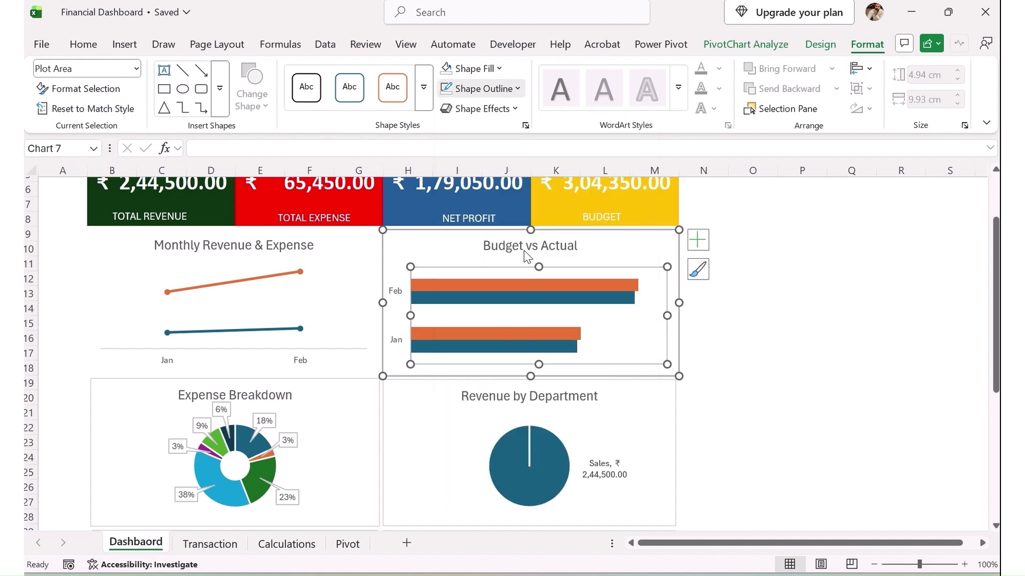
click(468, 241)
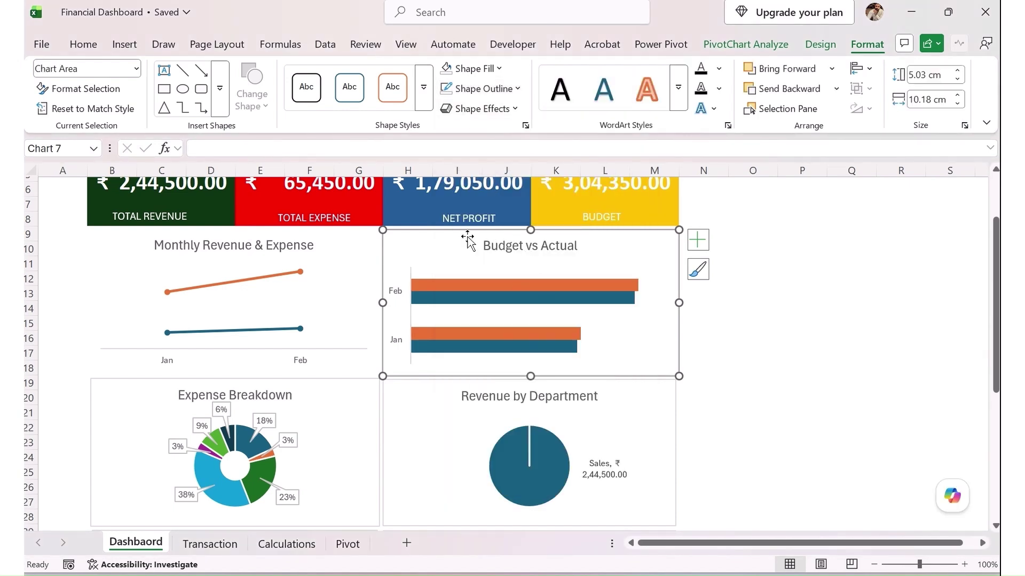
click(477, 88)
click(490, 372)
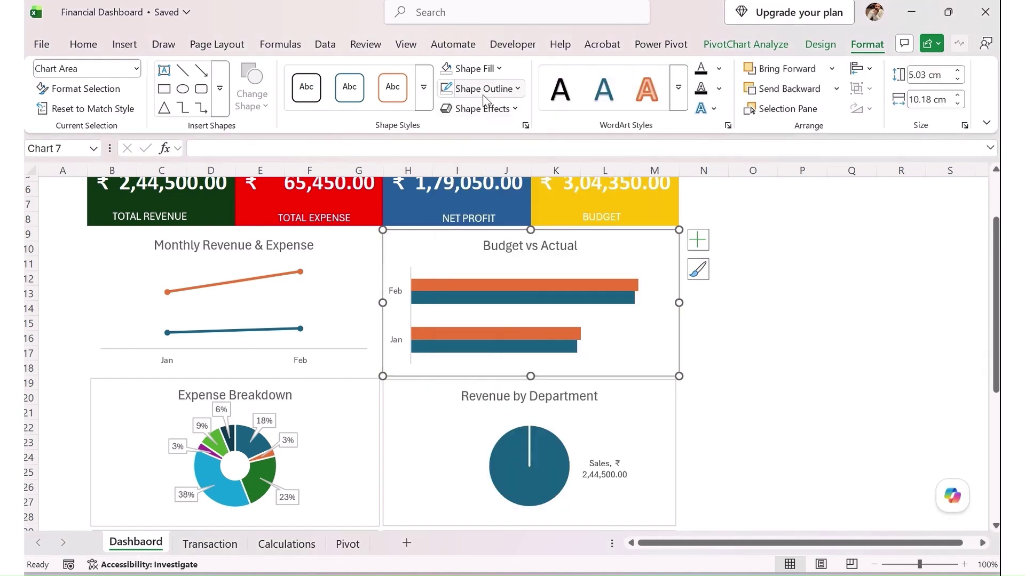
click(469, 69)
click(495, 350)
Step: Set the Revenue by Department chart area to No Outline and No Fill
scroll(626, 375, down, 3)
click(656, 267)
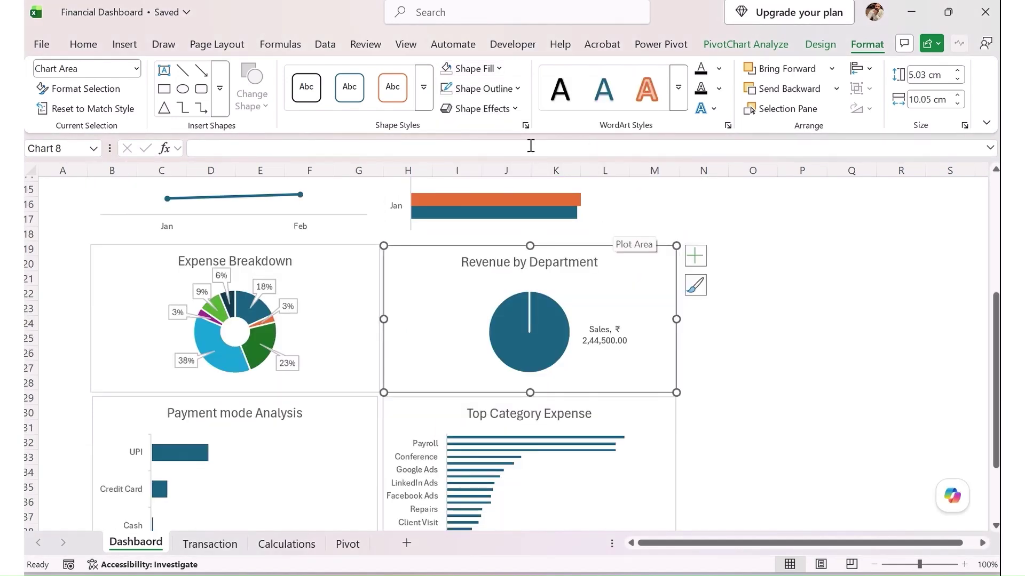
click(483, 89)
click(504, 372)
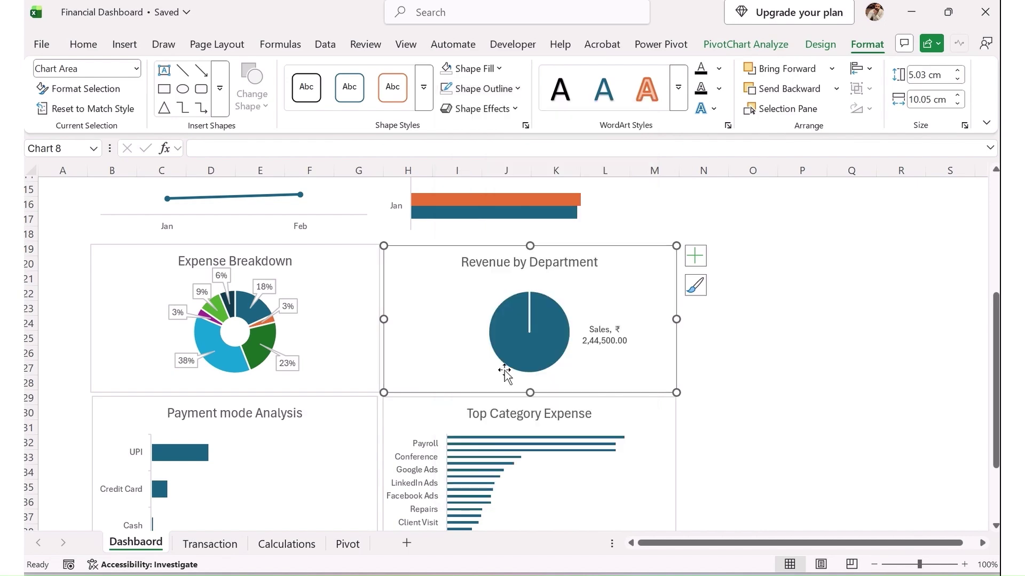
click(470, 68)
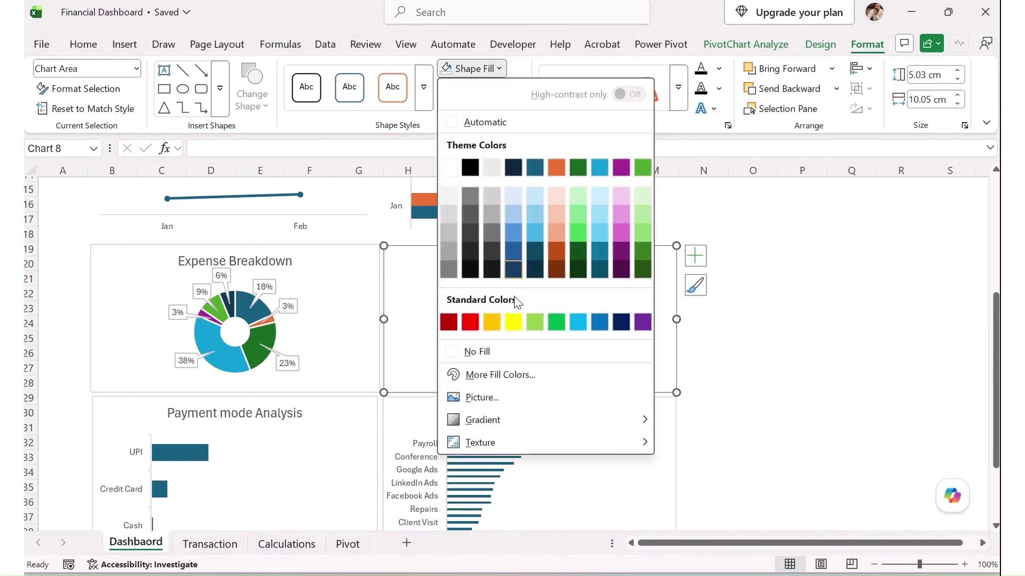
click(501, 347)
Step: Set the Payment mode Analysis chart area to No Outline and No Fill
click(486, 555)
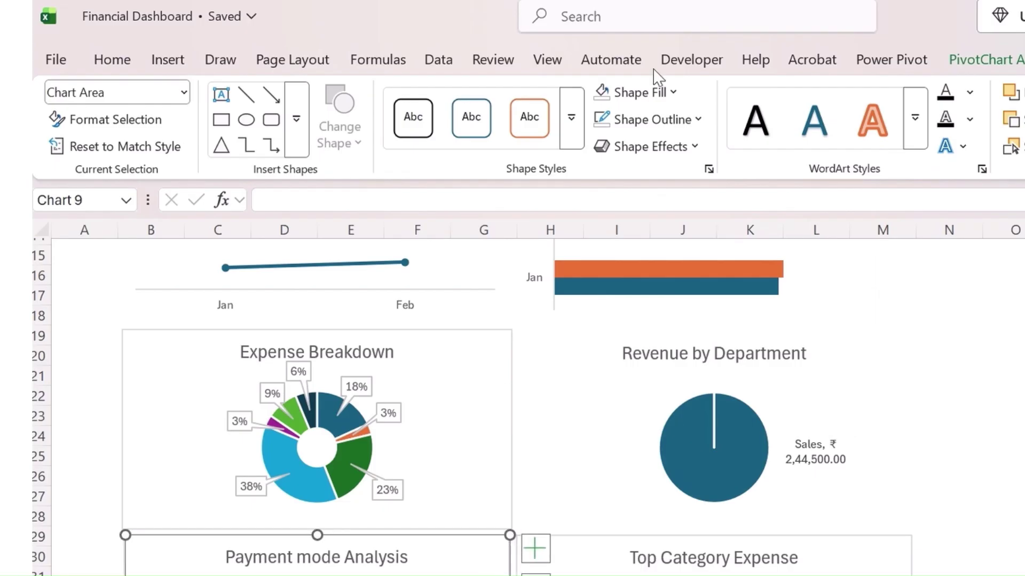
click(653, 119)
click(691, 500)
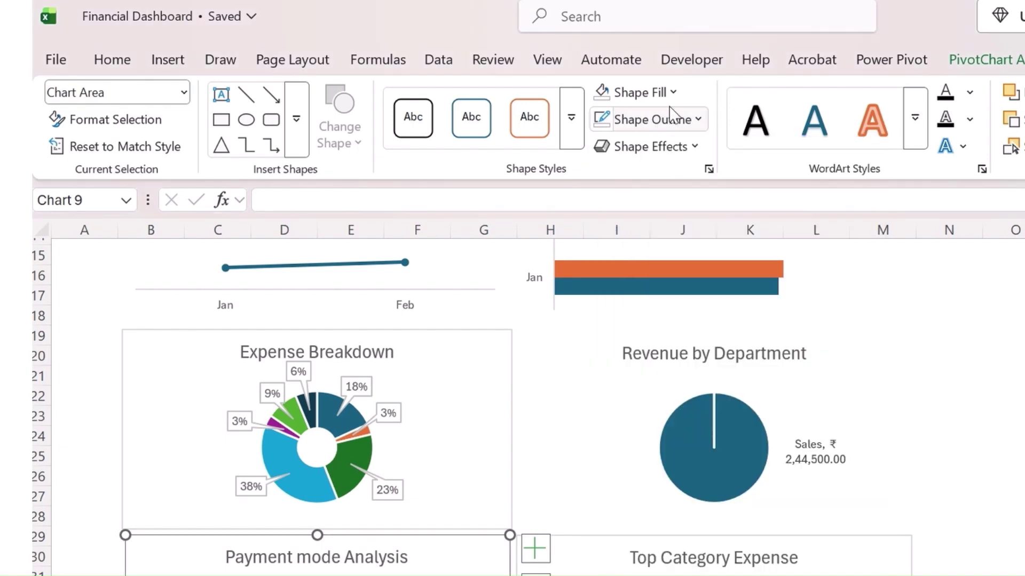
click(635, 93)
click(659, 476)
Step: Set the Top Category Expense chart area to No Outline
click(880, 549)
click(653, 119)
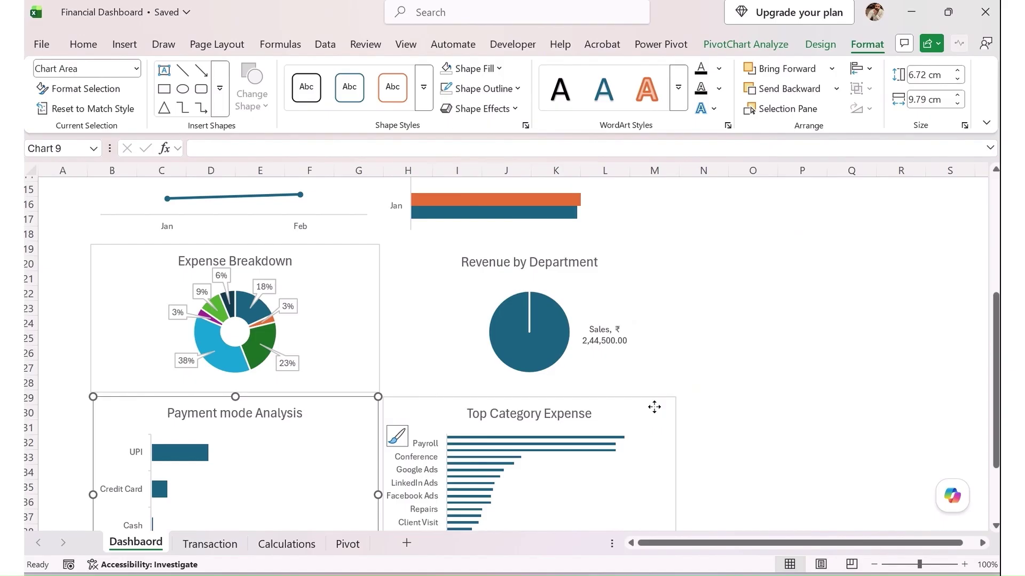
click(508, 370)
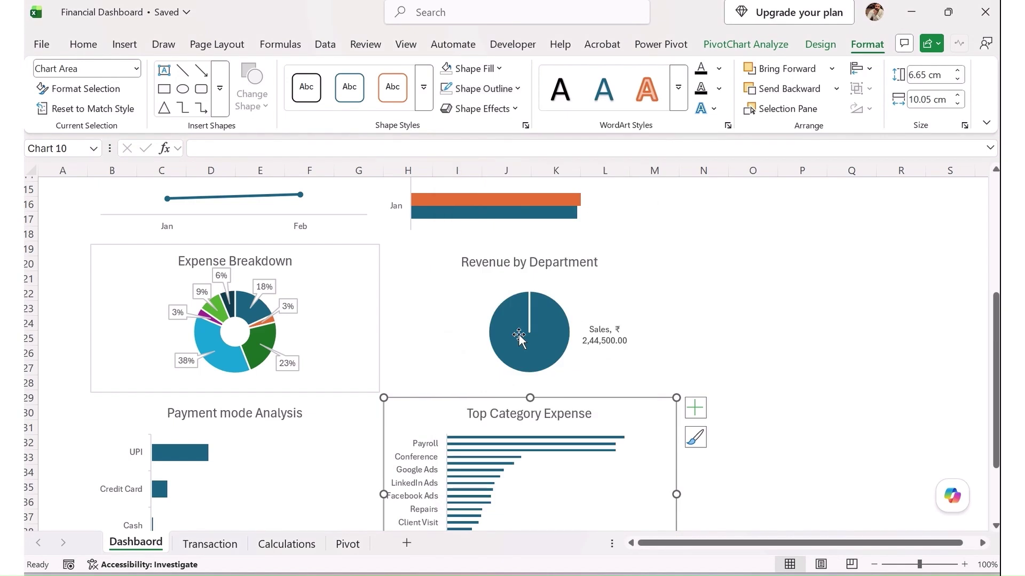
click(486, 70)
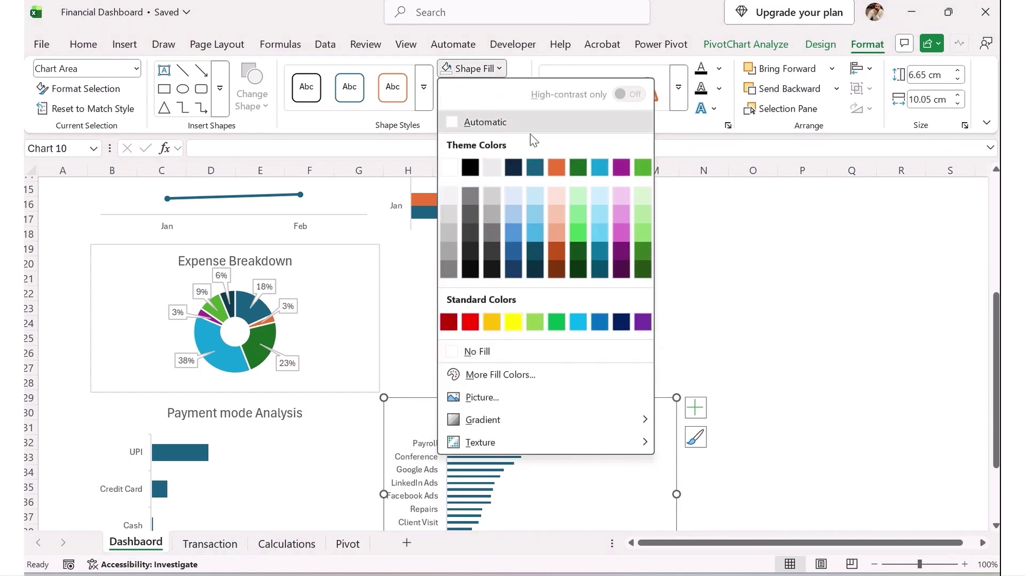
click(732, 223)
Step: Set the Expense Breakdown chart area to No Outline and No Fill, then deselect the chart
scroll(745, 357, down, 2)
click(745, 357)
scroll(727, 372, down, 2)
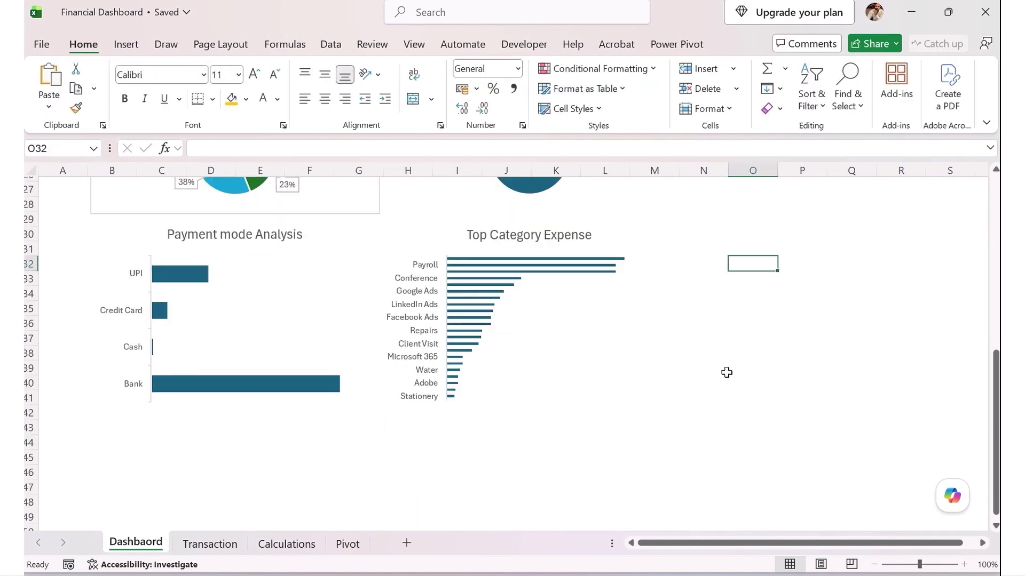
scroll(609, 342, down, 2)
scroll(510, 381, up, 7)
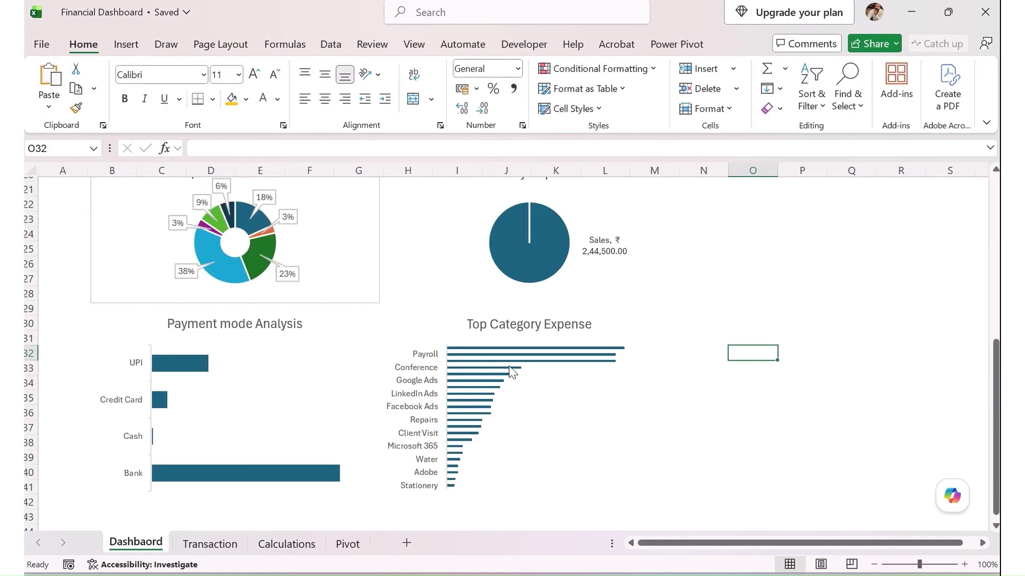
click(368, 294)
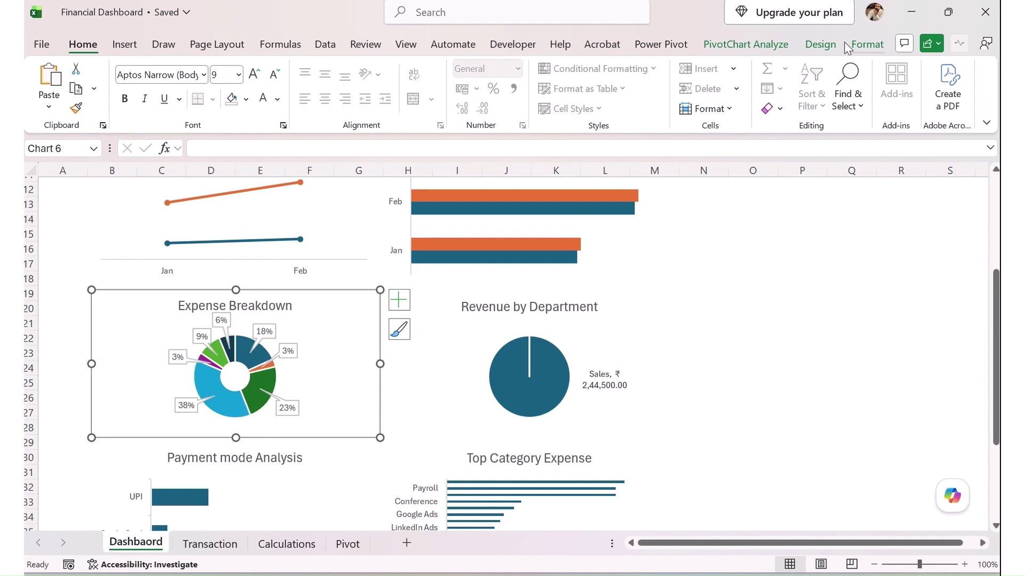
click(866, 45)
click(483, 88)
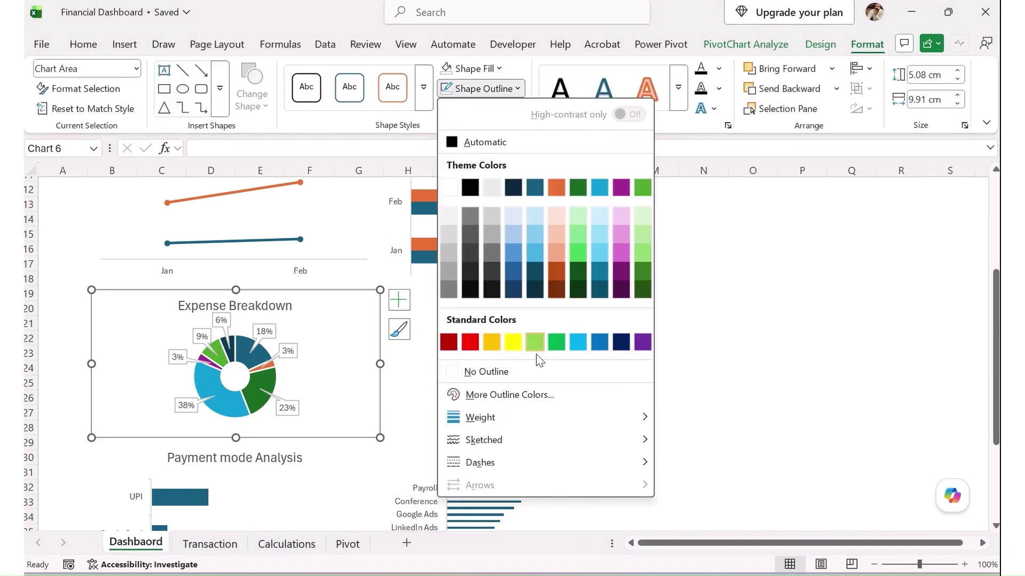
click(512, 374)
click(491, 71)
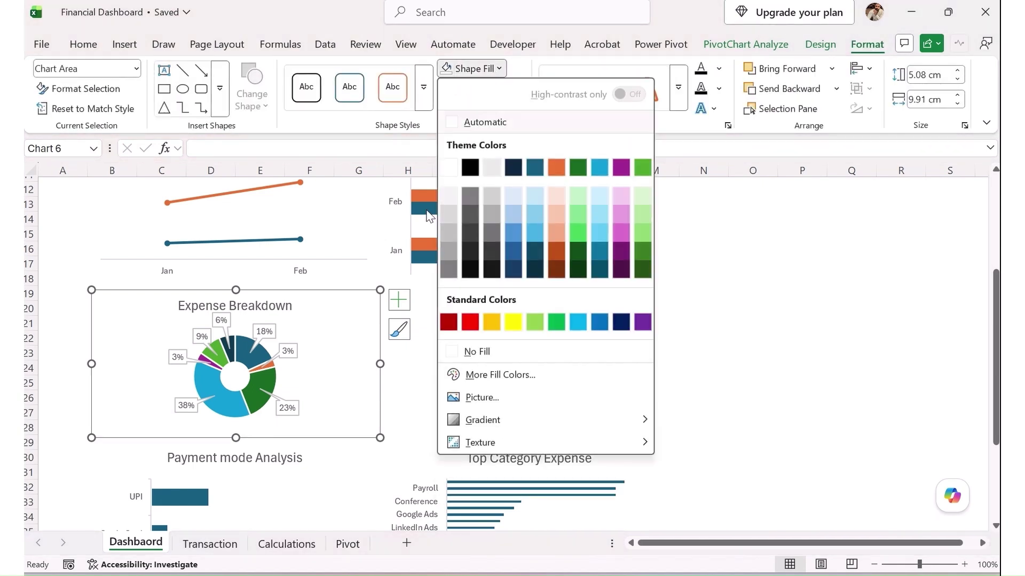
click(490, 352)
click(739, 308)
click(705, 312)
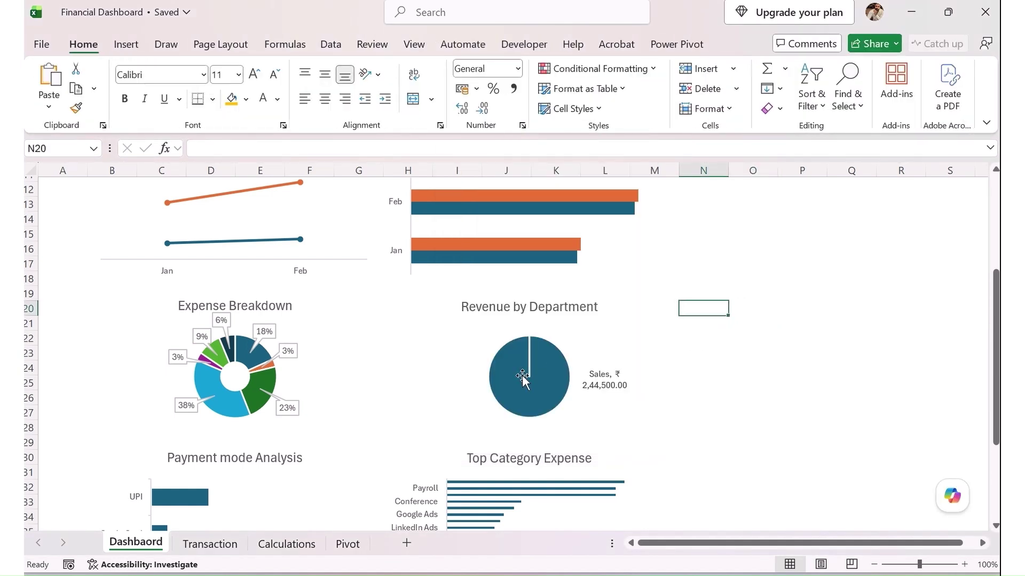
Step: Review the dashboard's chart layout and the empty space in B2:O4 between the title and the summary cards
scroll(523, 373, up, 3)
scroll(530, 372, down, 2)
scroll(465, 325, up, 3)
scroll(487, 350, down, 3)
scroll(692, 397, down, 3)
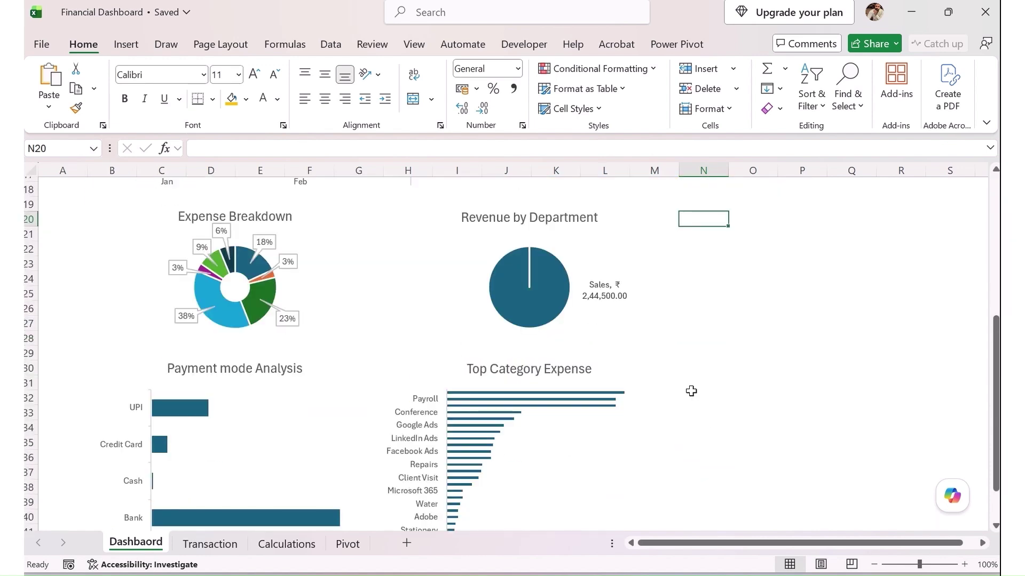
scroll(640, 400, down, 1)
scroll(600, 394, up, 7)
click(64, 198)
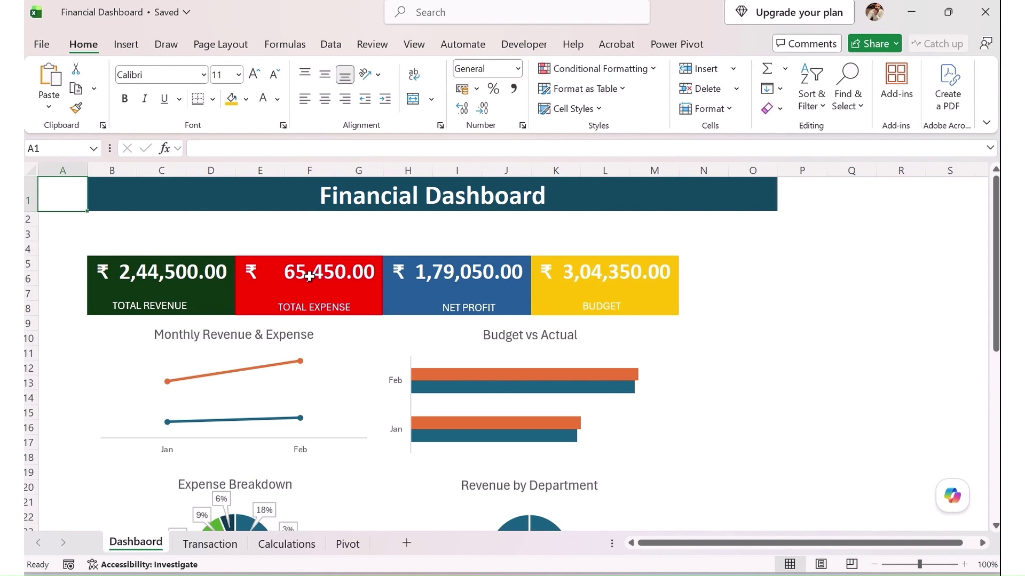
click(129, 232)
drag(134, 217, 739, 245)
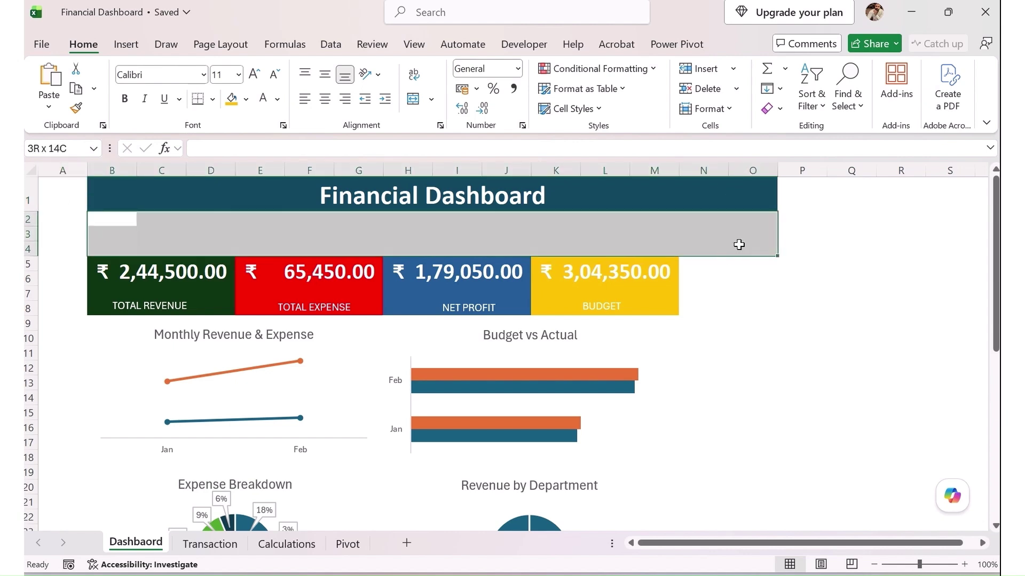
scroll(487, 361, down, 5)
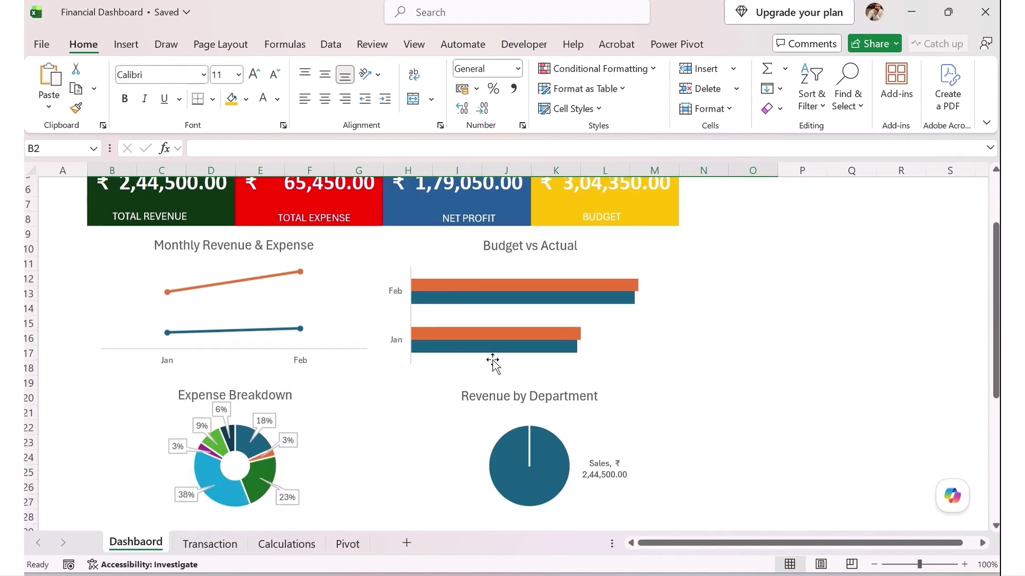
Step: Select the Jan Expense value in the Monthly Revenue & Expense pivot table on the Pivot sheet
click(348, 545)
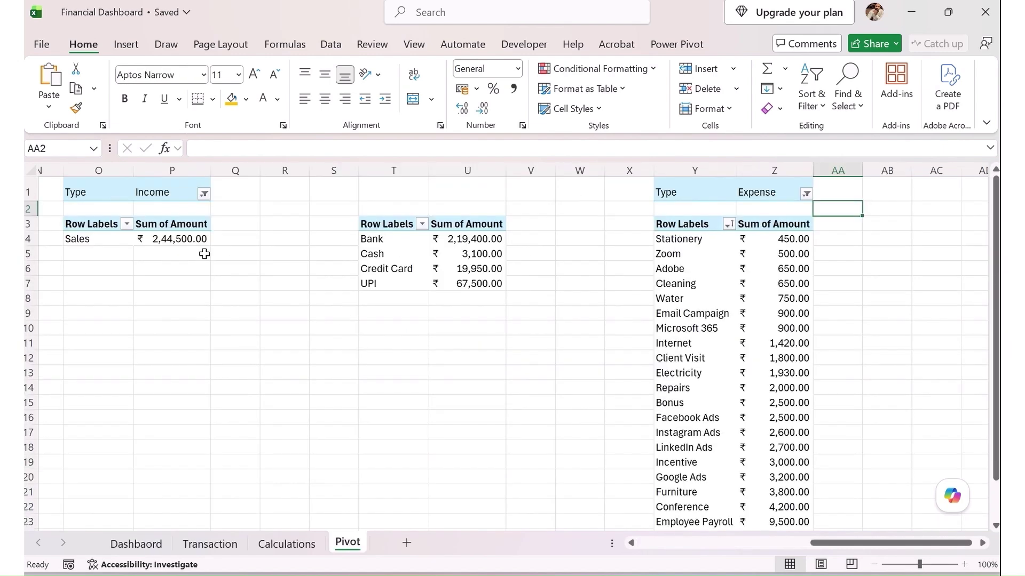
click(177, 227)
key(Left)
key(Left)
key(Left)
key(Left)
key(Left)
key(Left)
key(Left)
key(Left)
key(Left)
key(Left)
key(Left)
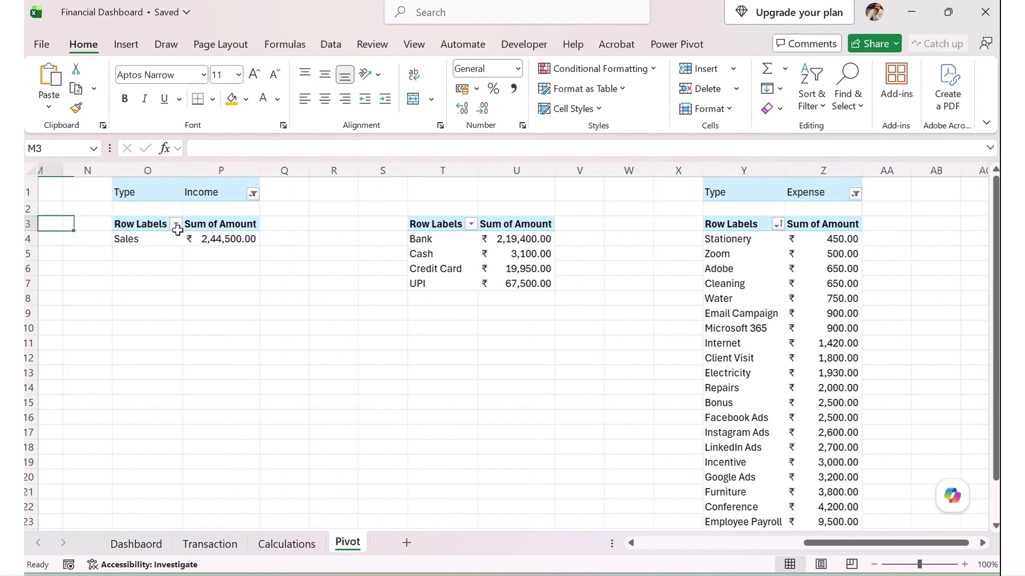
key(Left)
key(Left)
key(Left)
key(Left)
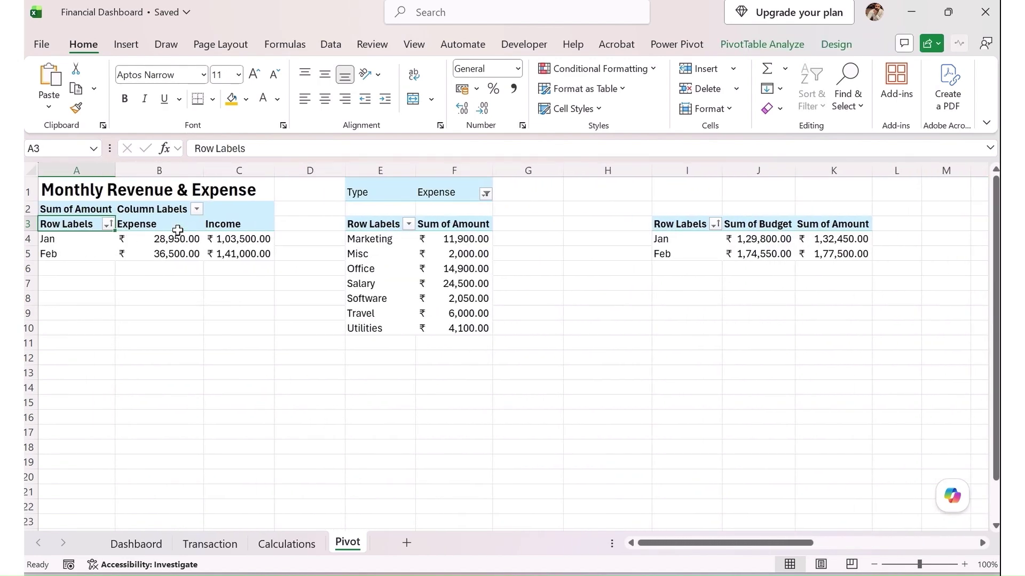
key(Right)
key(Down)
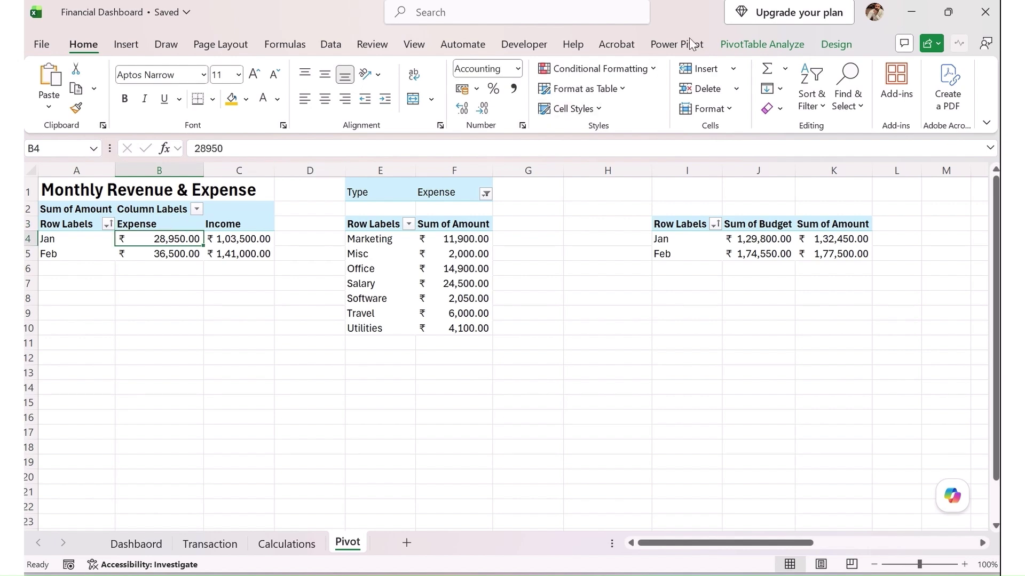
Step: Insert slicers for Month, Category, Payment Mode and Department from the Monthly Revenue & Expense pivot table
click(762, 44)
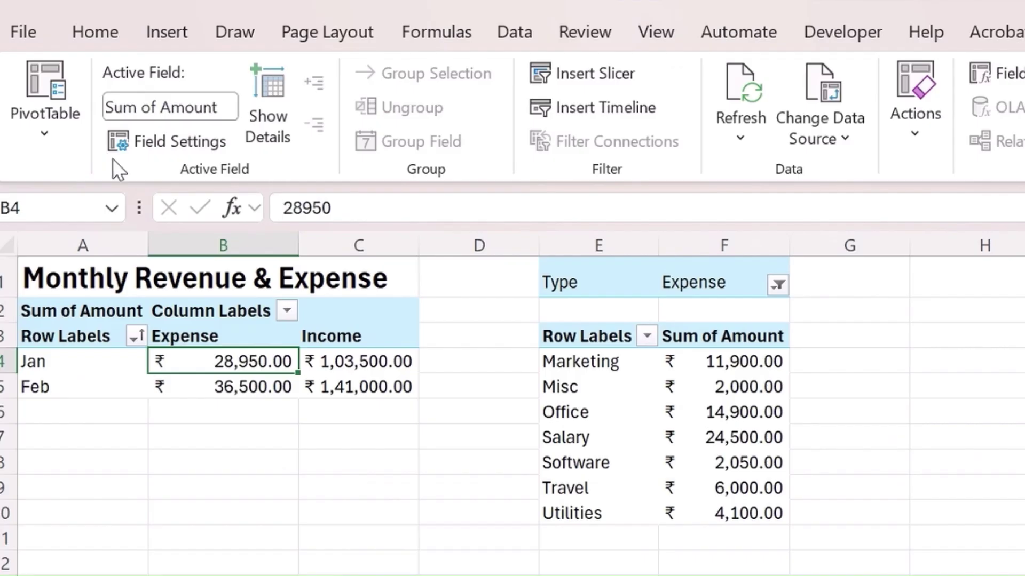
click(587, 72)
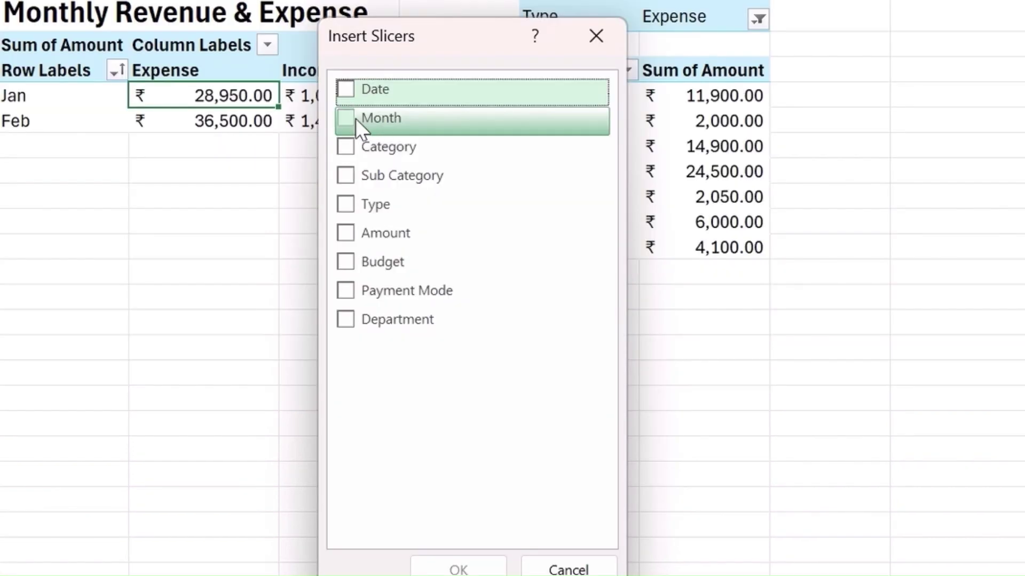
click(379, 388)
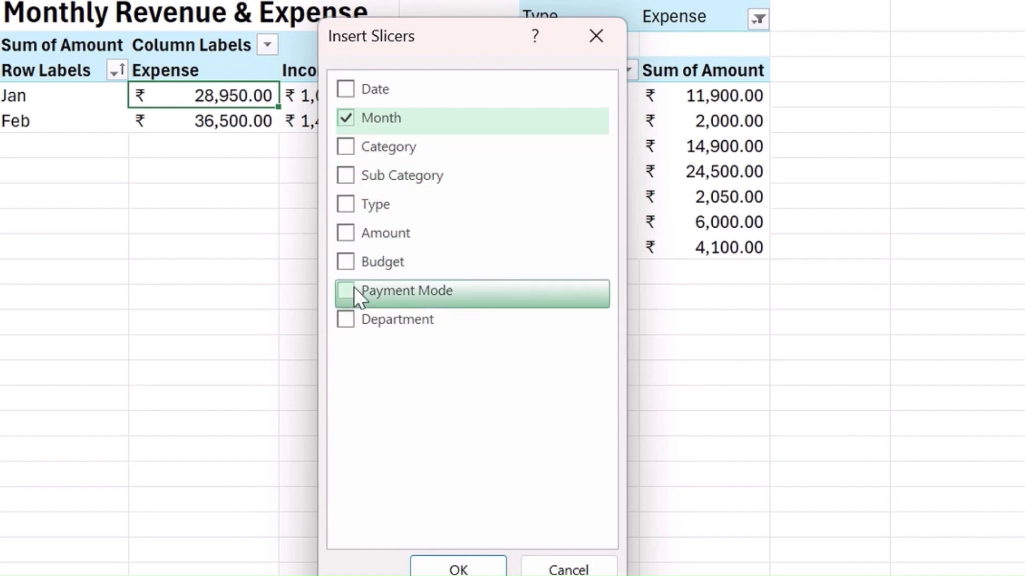
click(366, 323)
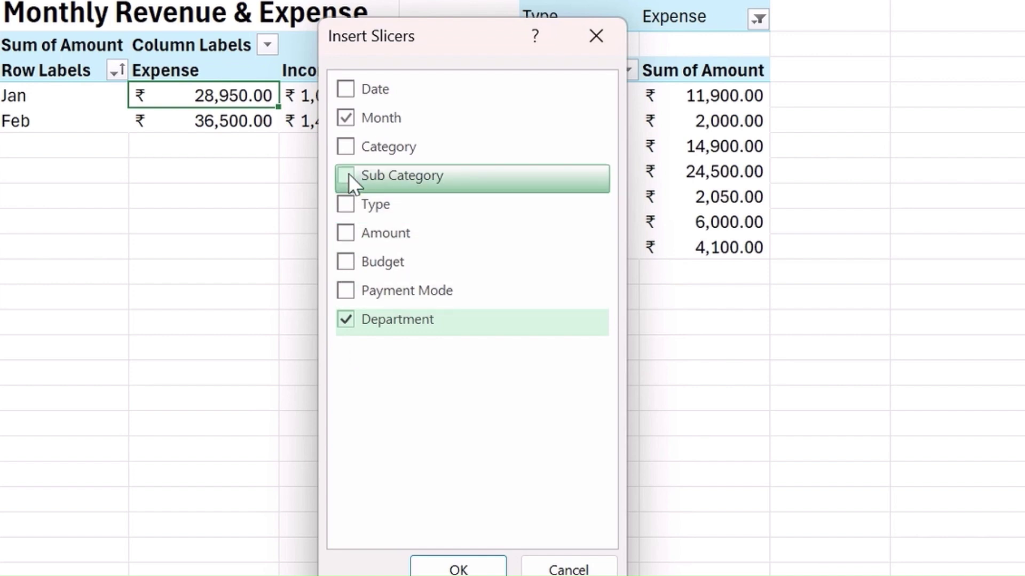
click(347, 149)
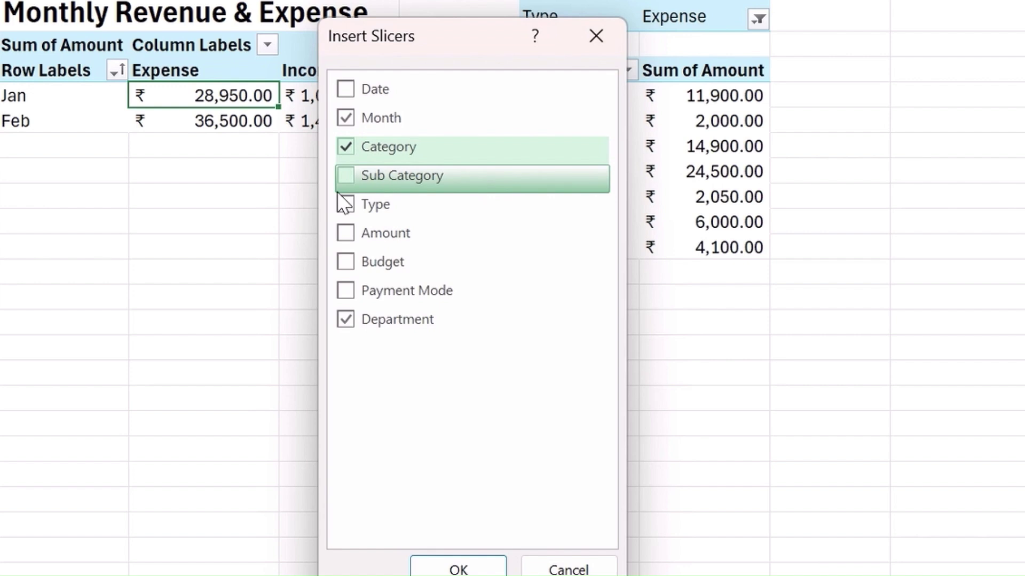
click(346, 290)
click(458, 569)
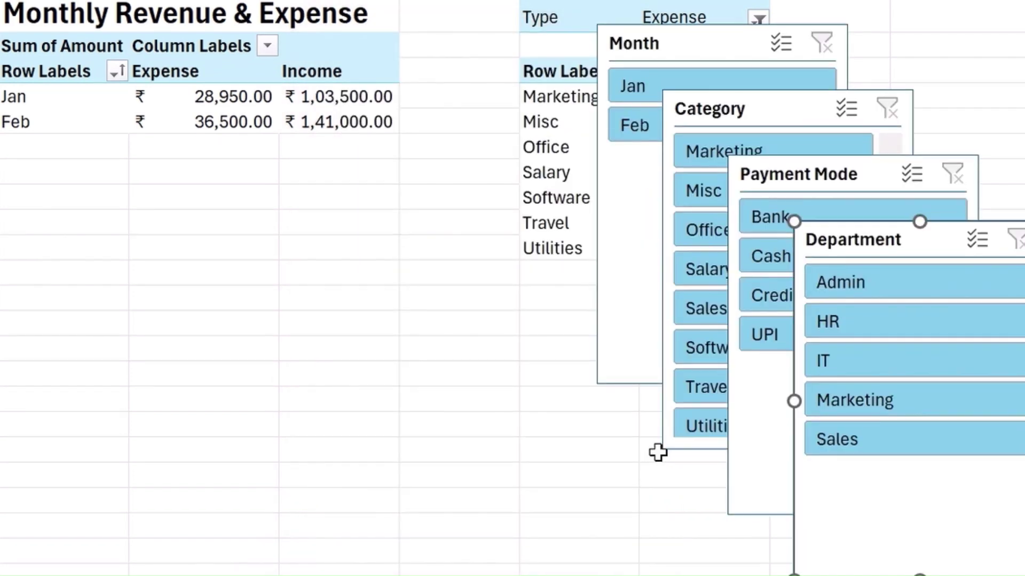
Step: Move the Month, Category, Payment Mode and Department slicers together from the Pivot sheet to cell A4 of the Dashbaord sheet
ctrl+click(800, 163)
ctrl+click(776, 108)
ctrl+click(744, 46)
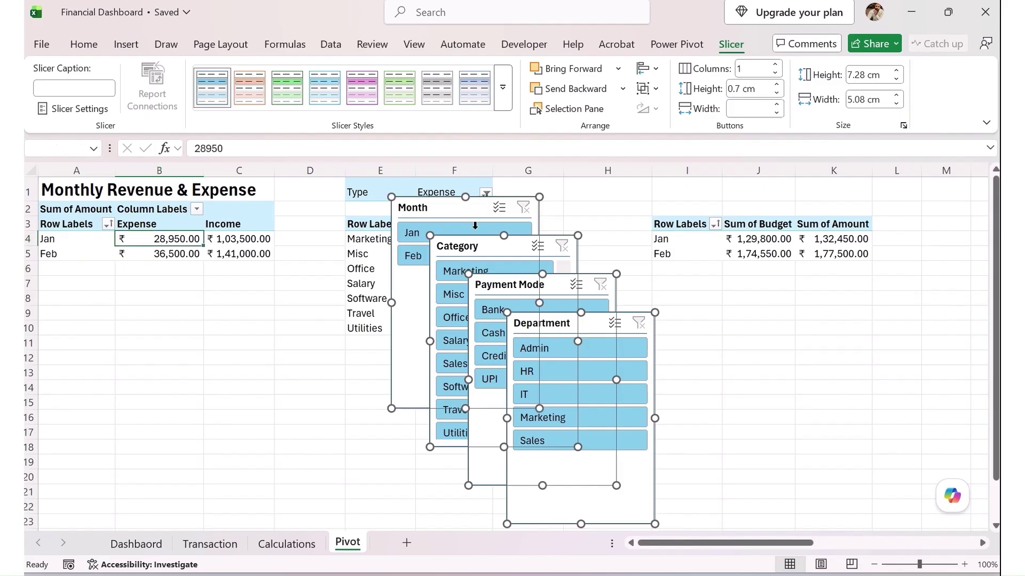
key(ctrl+x)
click(136, 543)
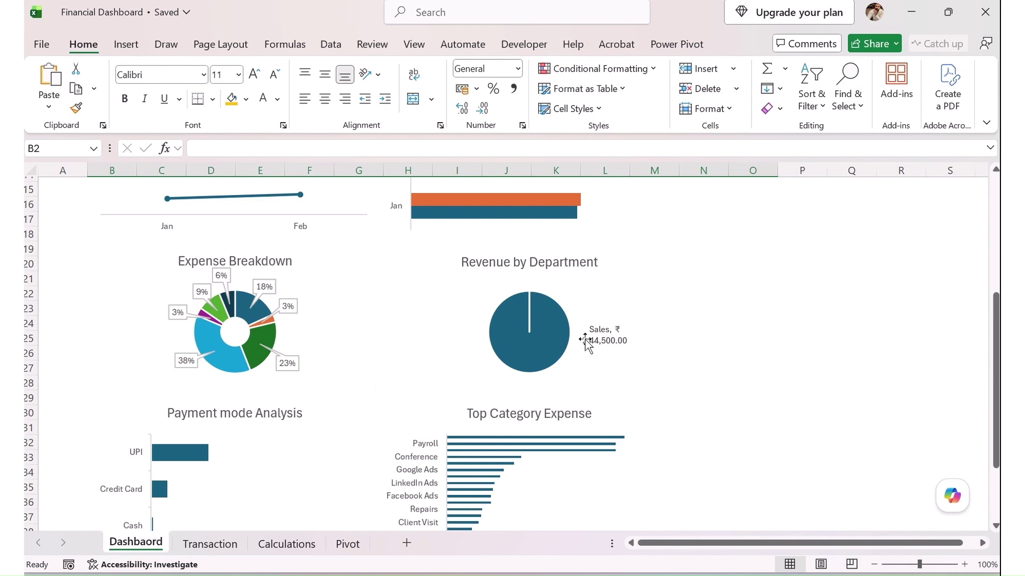
scroll(557, 364, up, 5)
click(74, 245)
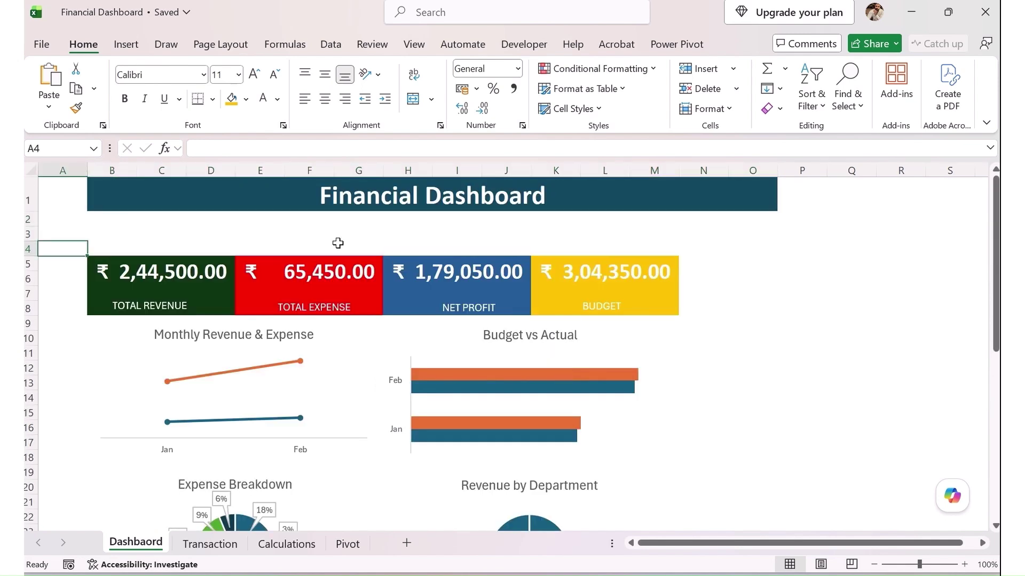
key(ctrl+v)
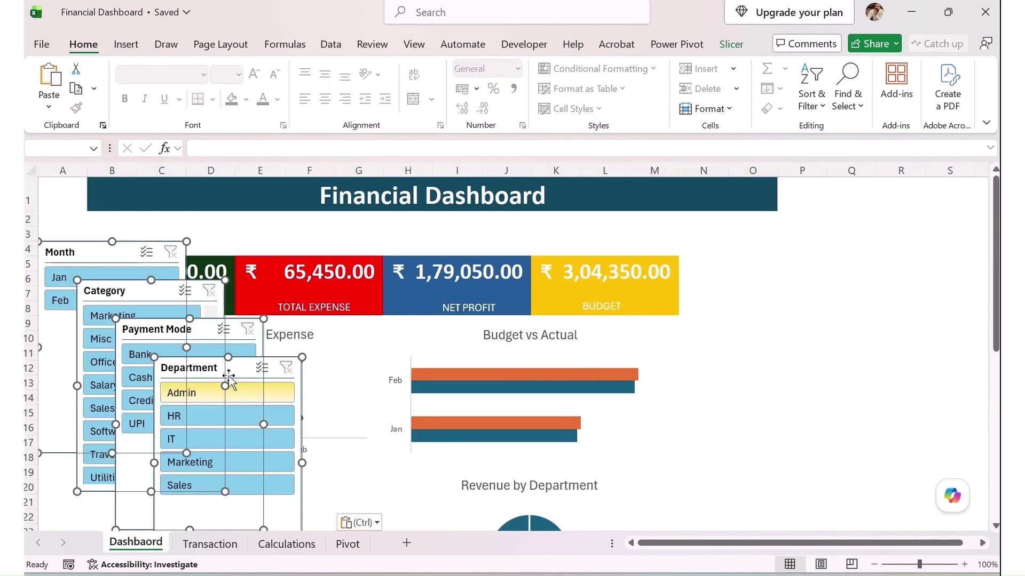
click(693, 320)
Step: Pull the Department slicer out of the stack to just below the title and insert three rows above row 5
click(233, 373)
drag(234, 374, 640, 224)
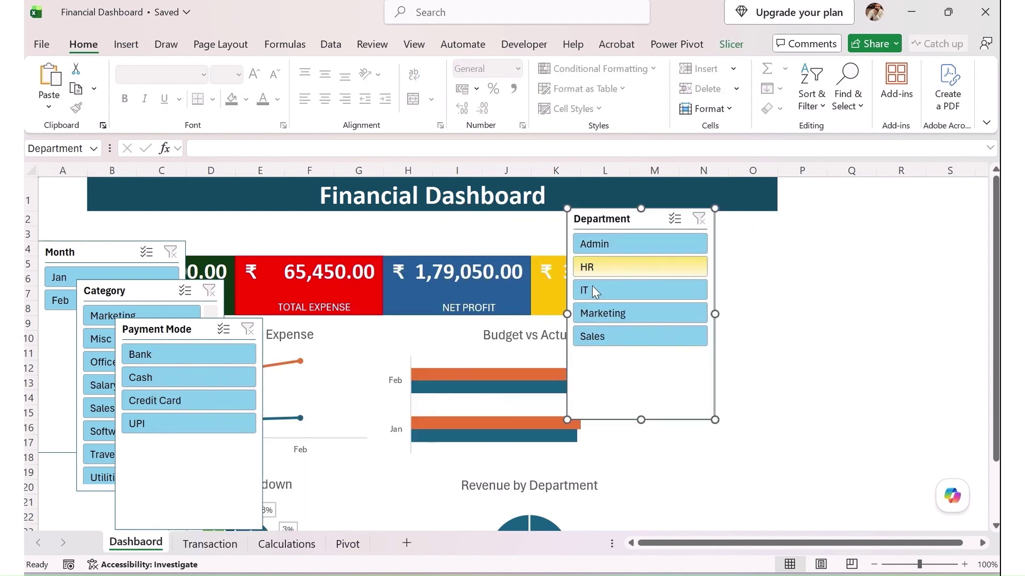
drag(27, 266, 28, 297)
right_click(28, 296)
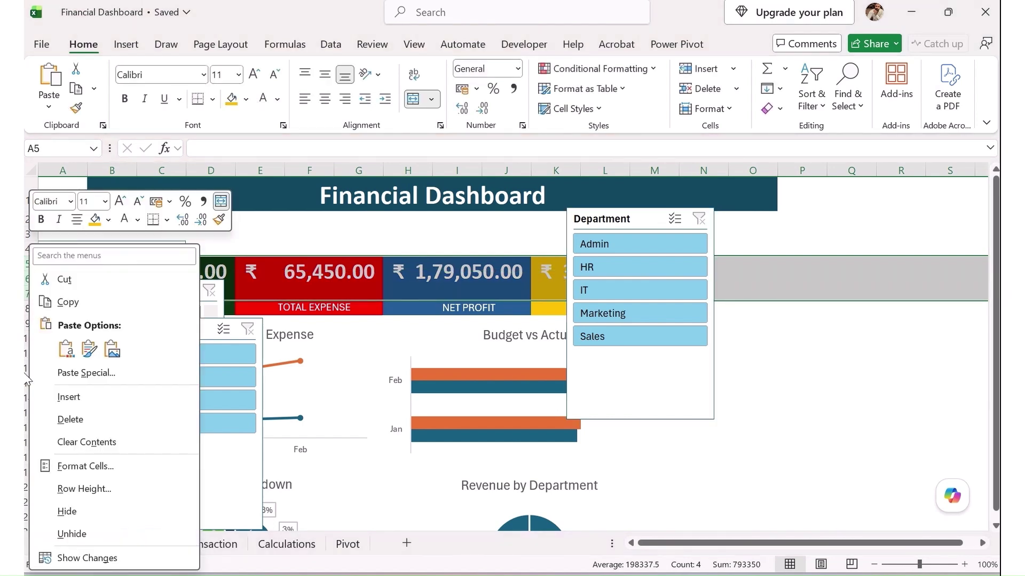
click(69, 397)
Step: Fit the Department slicer between title and summary cards, ending at column O, with 3 button columns and about 5.87 × 2.93 cm
click(614, 224)
drag(613, 224, 533, 227)
drag(635, 424, 777, 297)
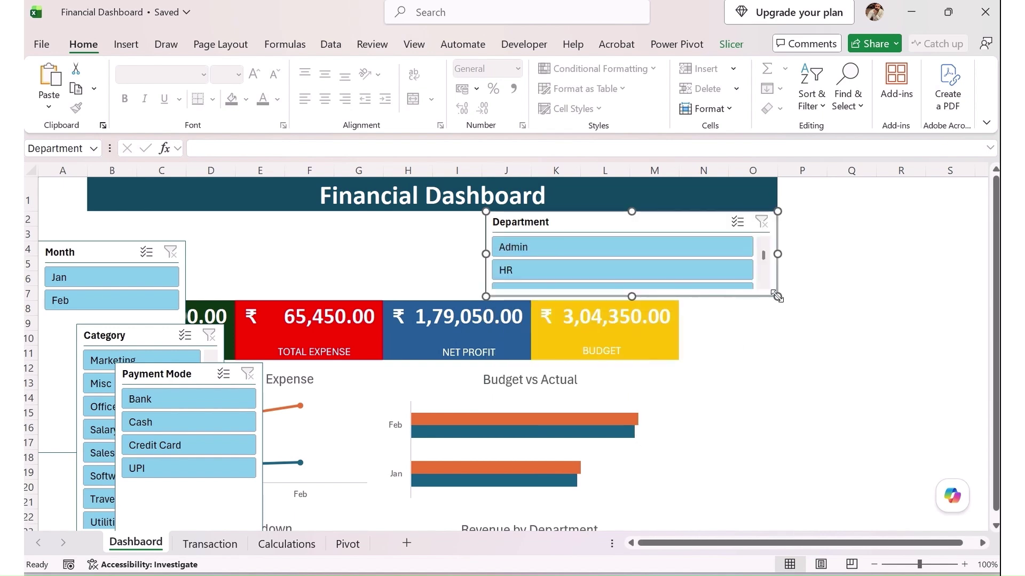
click(731, 46)
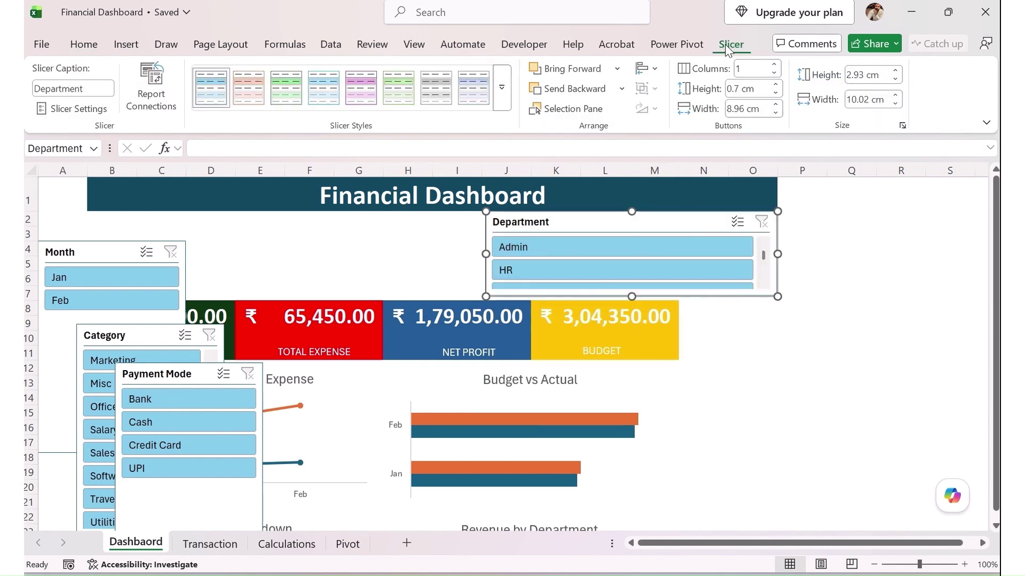
click(775, 65)
click(775, 65)
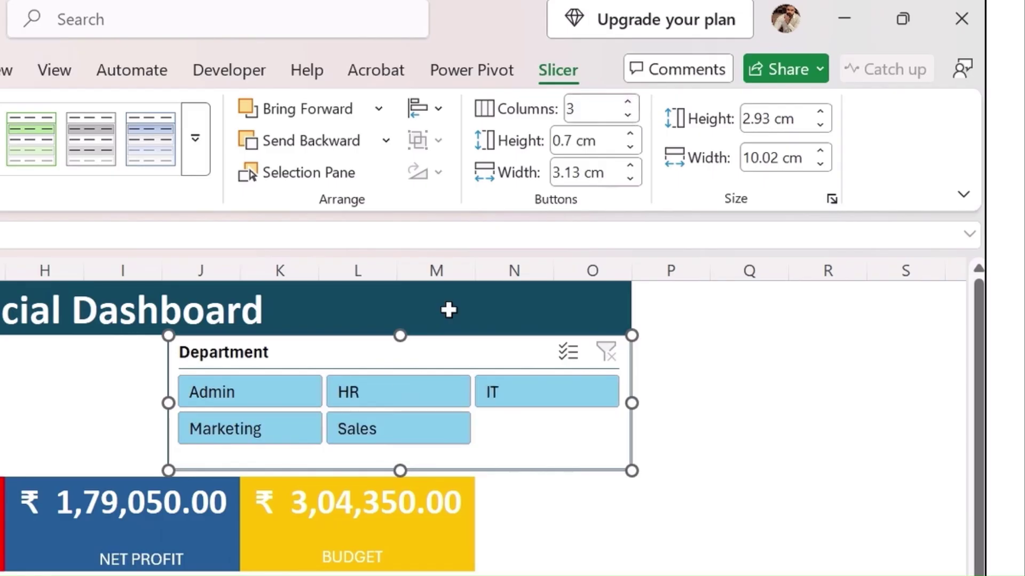
drag(168, 403, 360, 403)
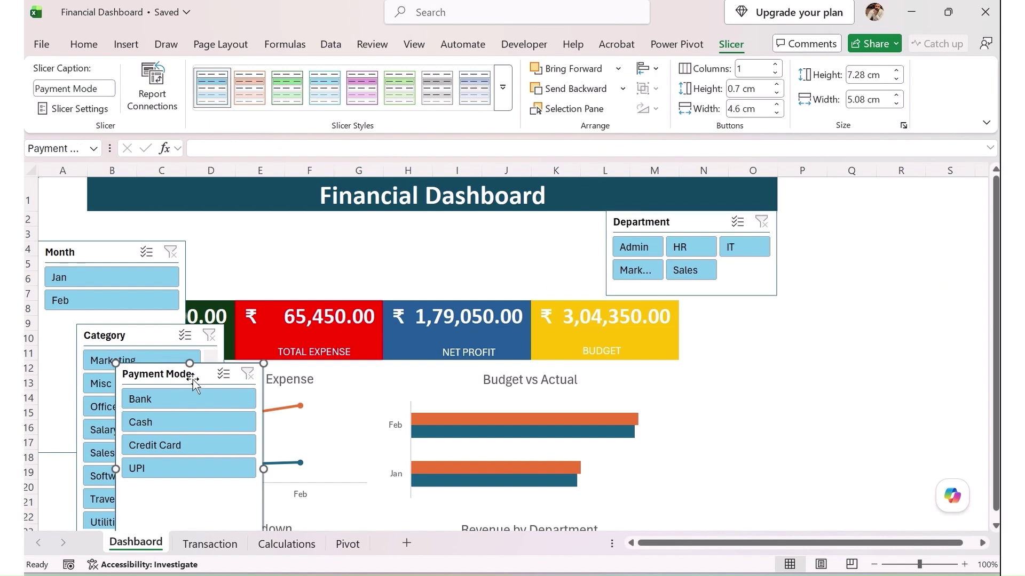
Step: Place the Payment Mode slicer beside the Department slicer with 2 button columns and a size of about 5.4 × 2.88 cm
drag(169, 378, 479, 235)
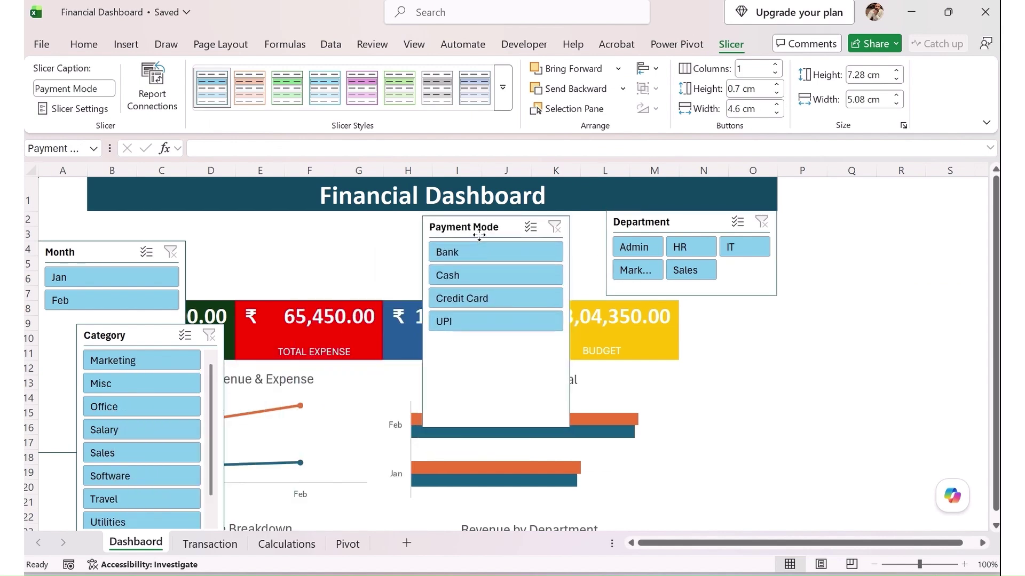
click(776, 65)
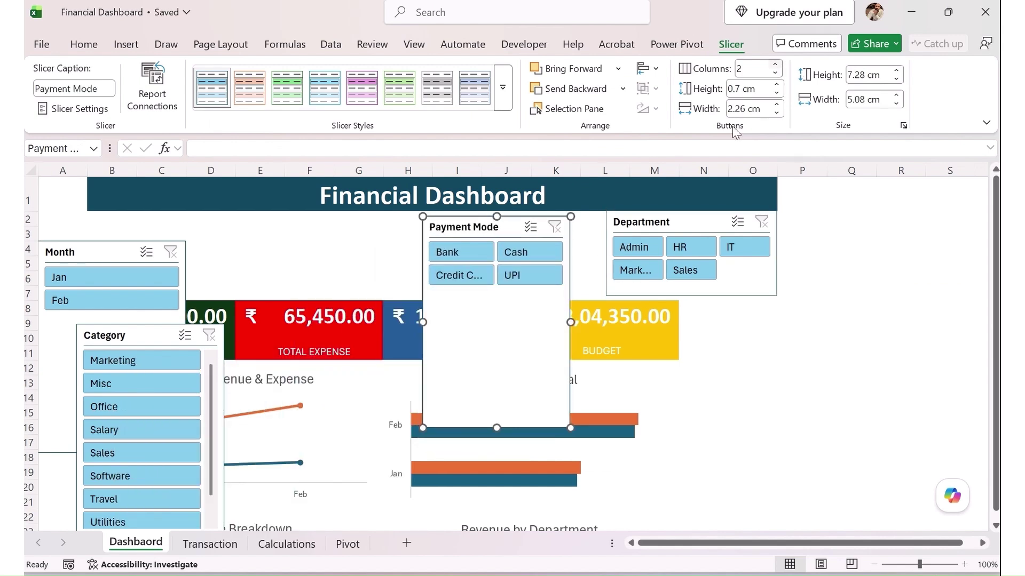
drag(495, 427, 496, 295)
drag(509, 229, 541, 225)
drag(528, 291, 529, 297)
drag(454, 254, 444, 255)
Step: Fit the Month slicer over columns B:C and a 2-column Category slicer of about 8.8 × 2.81 cm between Month and Payment Mode
drag(100, 251, 133, 226)
drag(235, 426, 179, 297)
drag(151, 338, 250, 229)
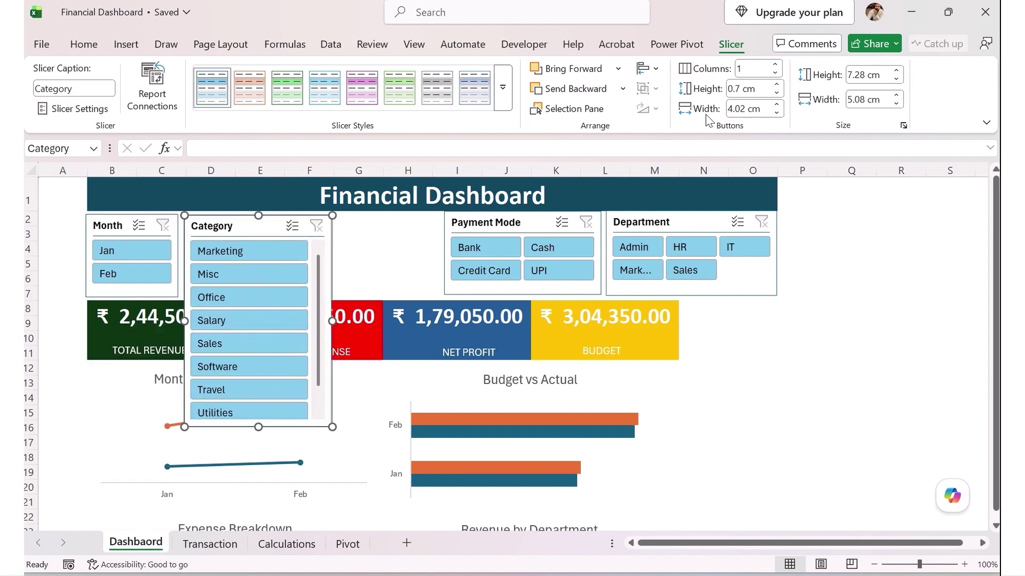
drag(332, 427, 439, 296)
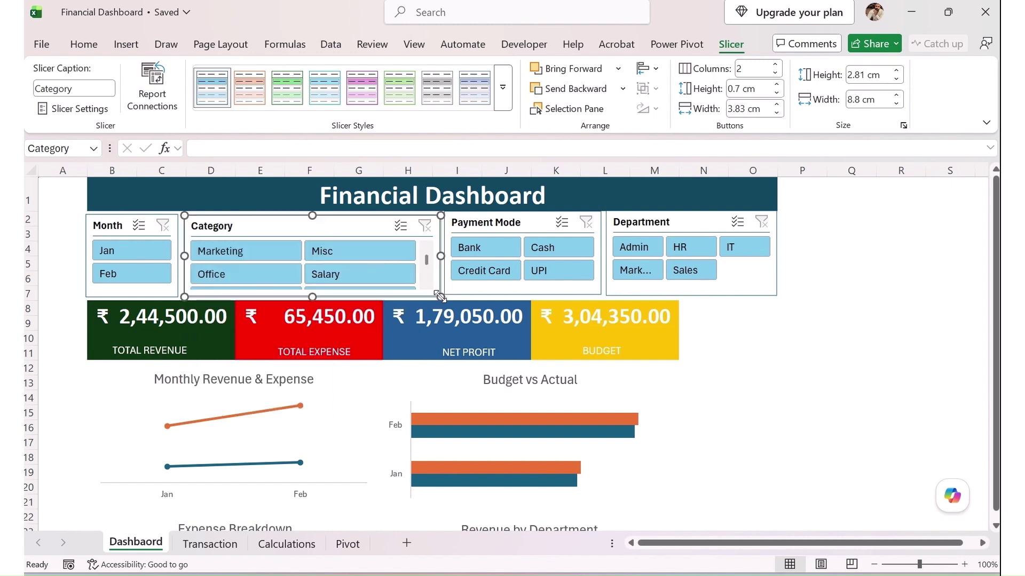
scroll(373, 267, down, 2)
scroll(380, 266, up, 2)
scroll(392, 275, down, 2)
click(496, 293)
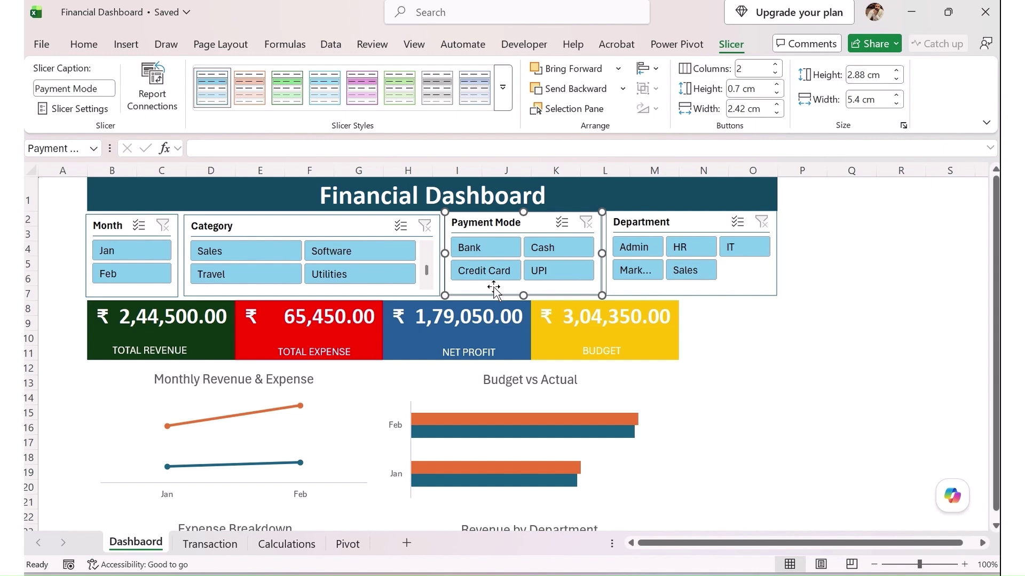
Step: Connect the Month slicer to PivotTable2 through PivotTable6 in addition to PivotTable1 through its report connections
click(113, 229)
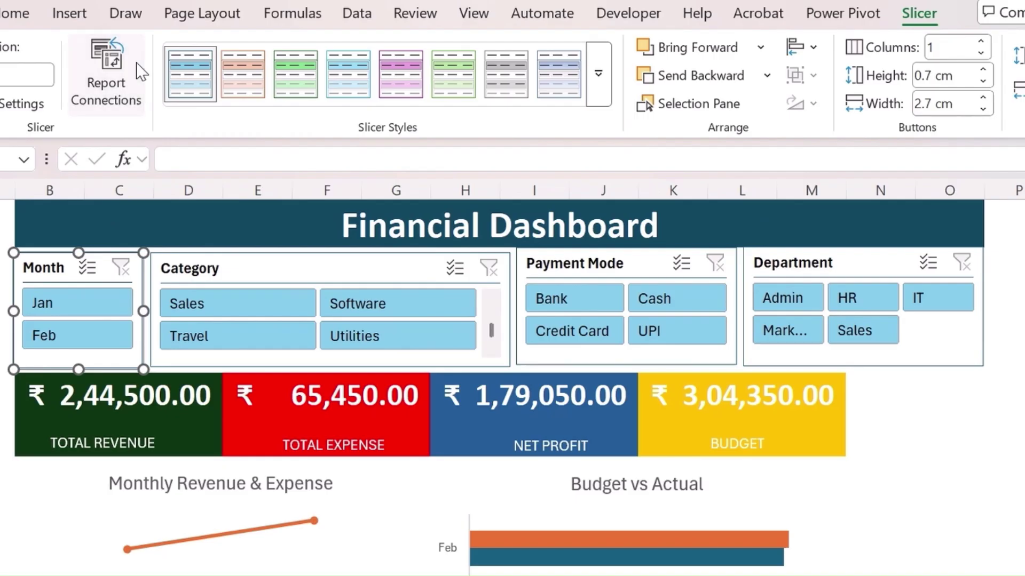
click(165, 91)
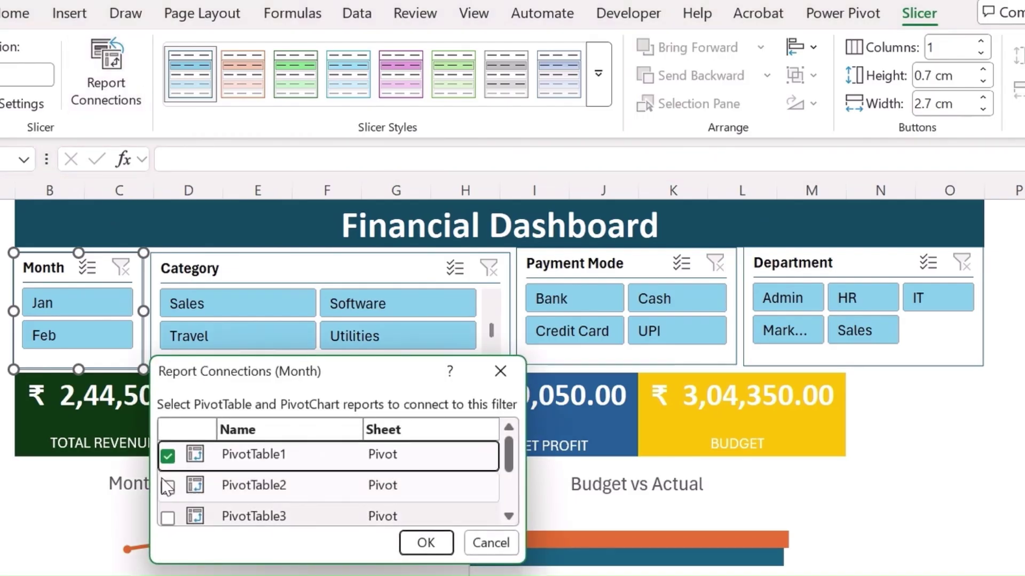
click(197, 381)
click(167, 517)
scroll(181, 507, down, 1)
click(168, 492)
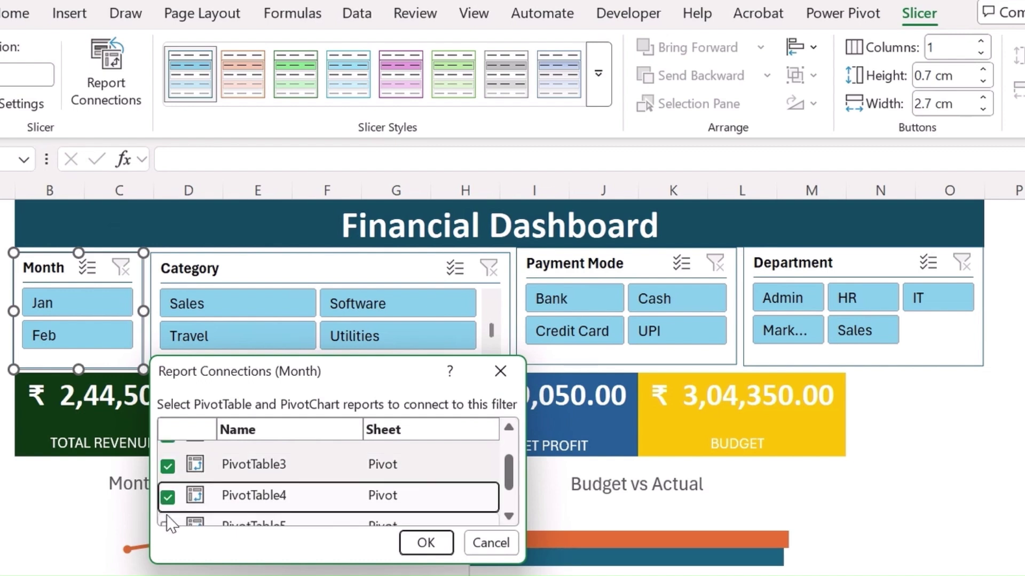
scroll(168, 513, down, 1)
click(168, 511)
click(168, 479)
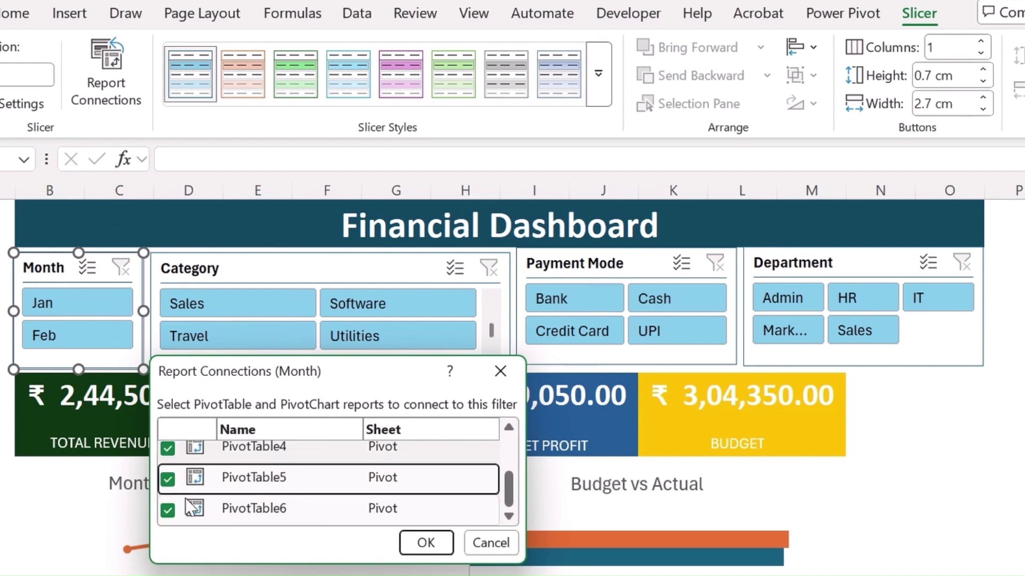
click(426, 543)
Step: Connect the Category slicer to the remaining pivot tables, PivotTable2 through PivotTable6
click(238, 272)
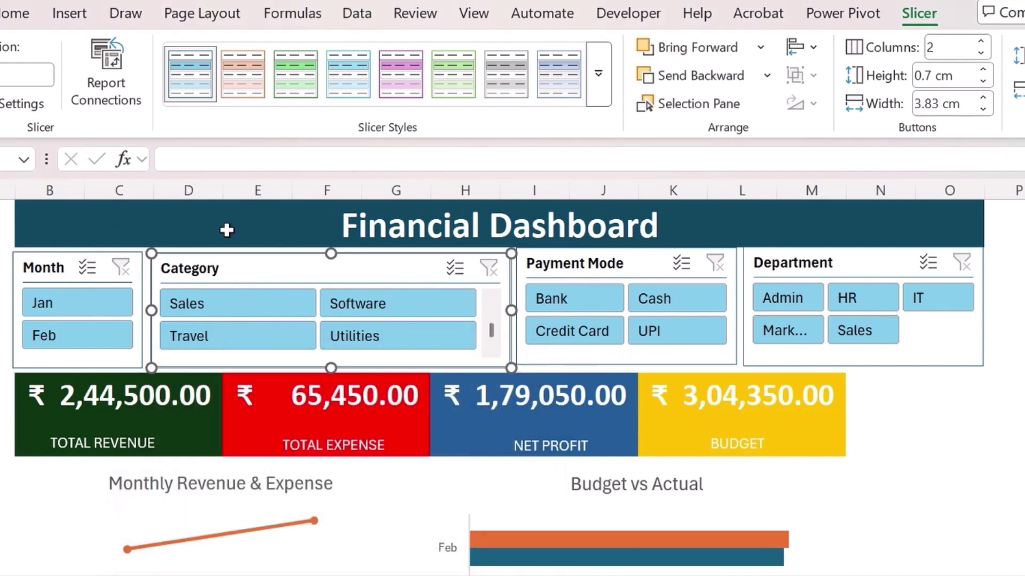
click(91, 68)
click(168, 487)
click(168, 517)
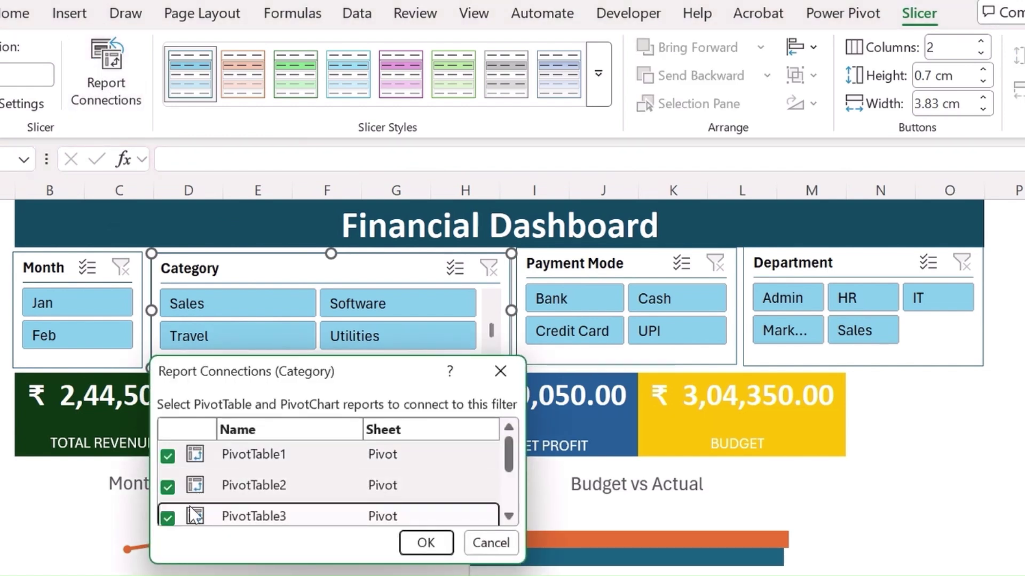
click(168, 494)
click(169, 515)
click(168, 511)
click(425, 543)
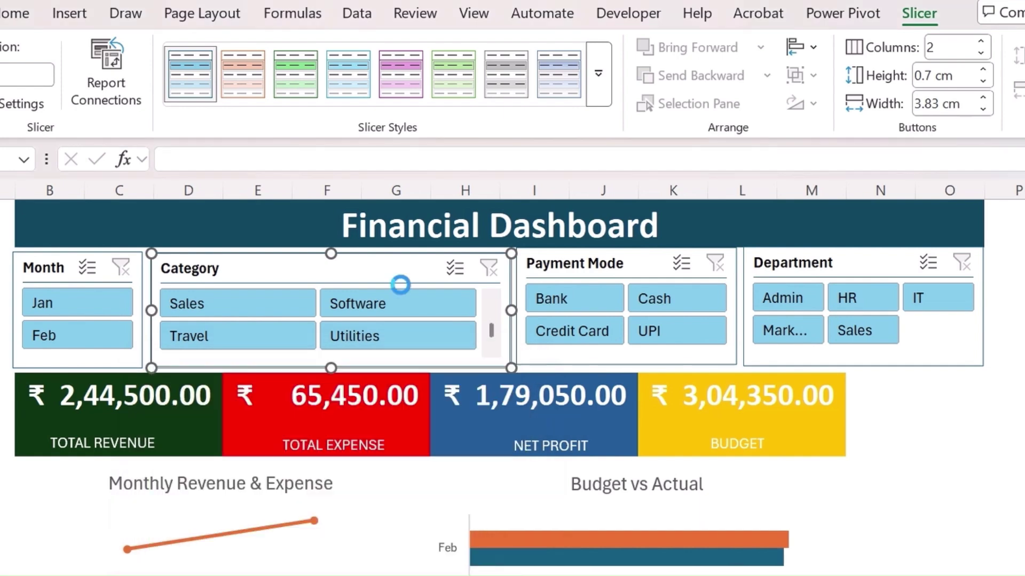
Step: Connect the Payment Mode slicer to PivotTable2 through PivotTable6 through its report connections
click(538, 261)
click(122, 77)
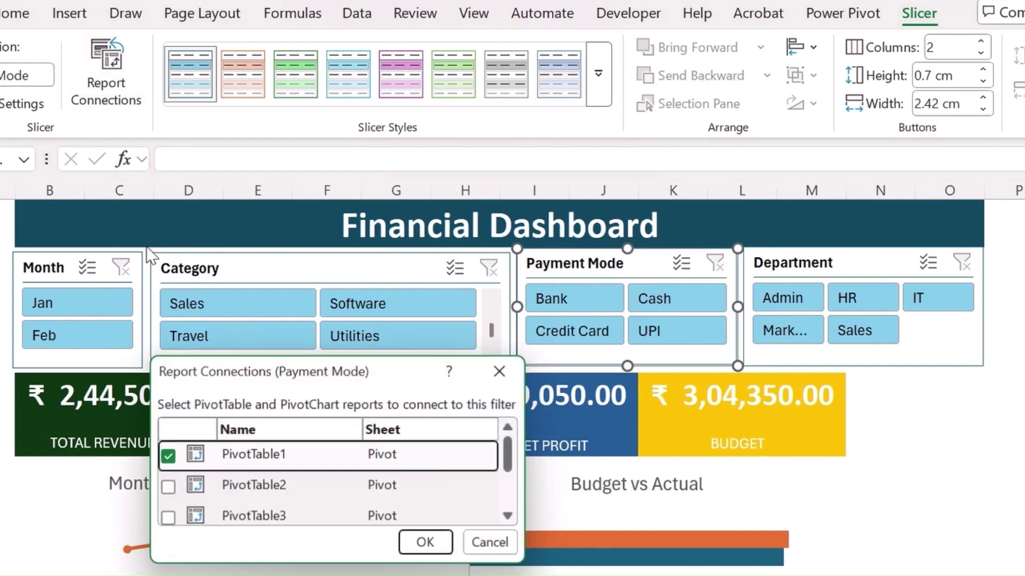
click(167, 487)
click(168, 516)
scroll(186, 501, down, 2)
click(168, 480)
click(168, 449)
click(168, 511)
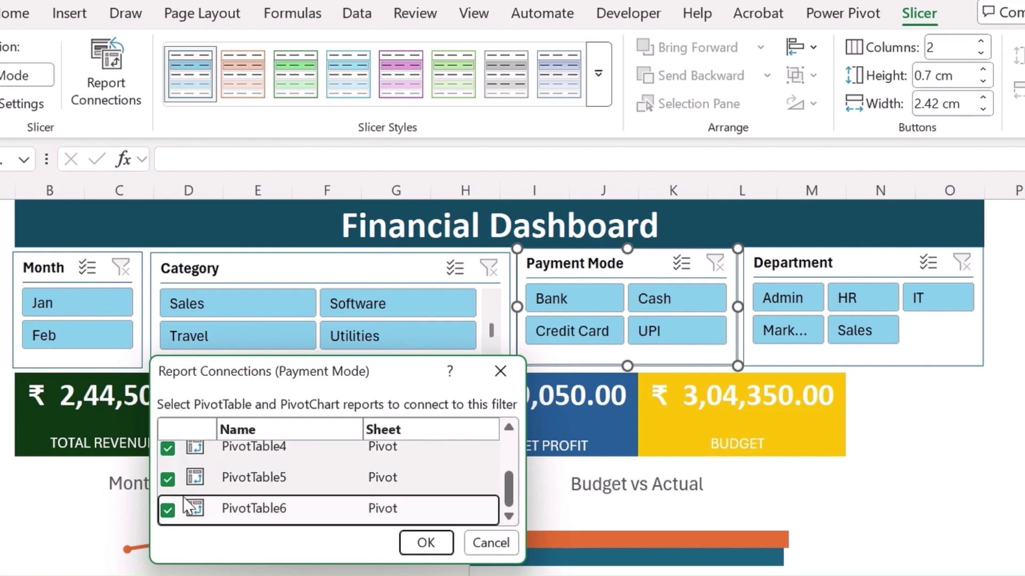
click(447, 545)
Step: Connect the Department slicer to PivotTable2 through PivotTable6 so it filters every pivot table
click(816, 255)
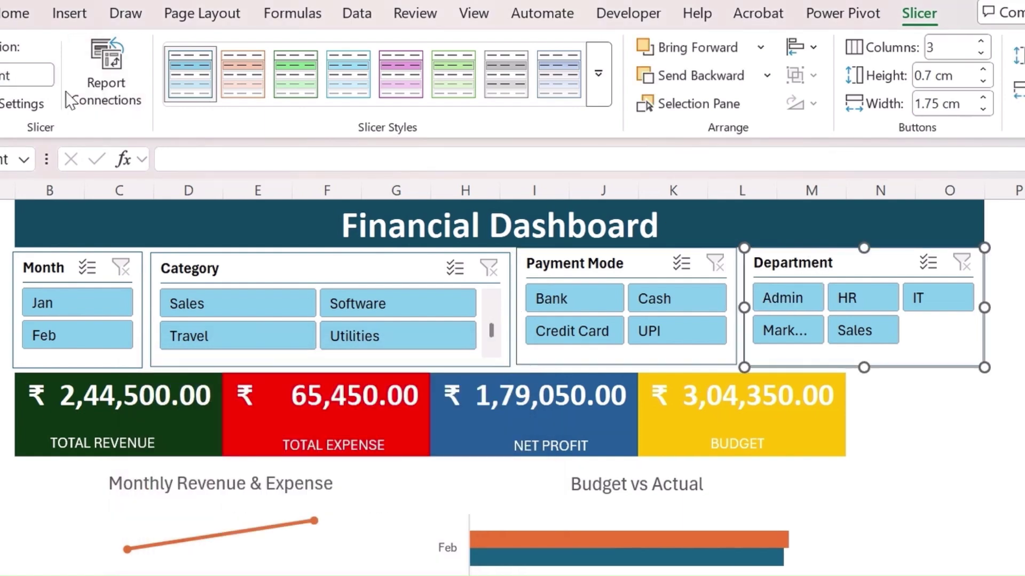
click(110, 85)
click(167, 486)
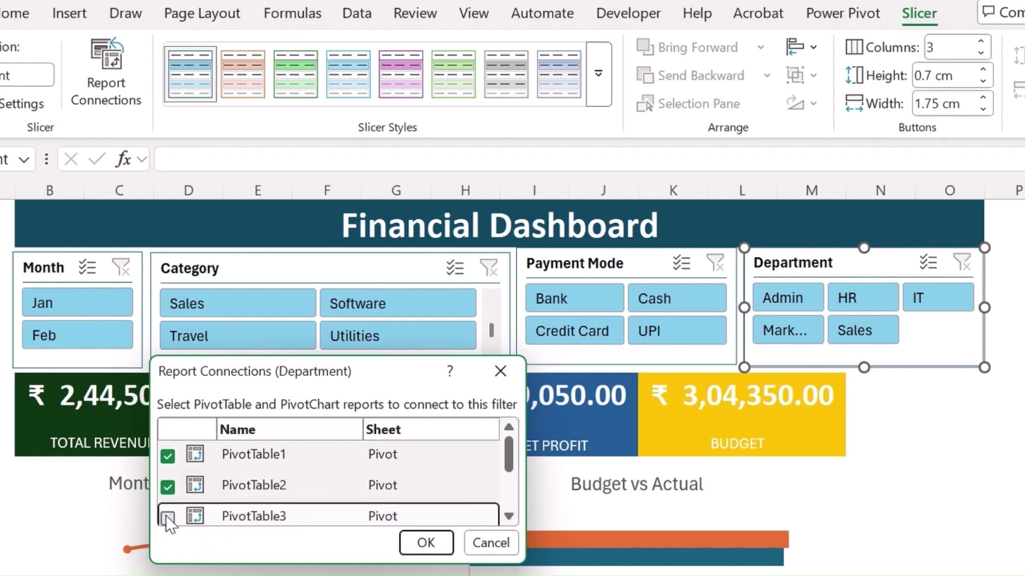
scroll(179, 516, down, 1)
click(168, 510)
click(167, 480)
click(168, 449)
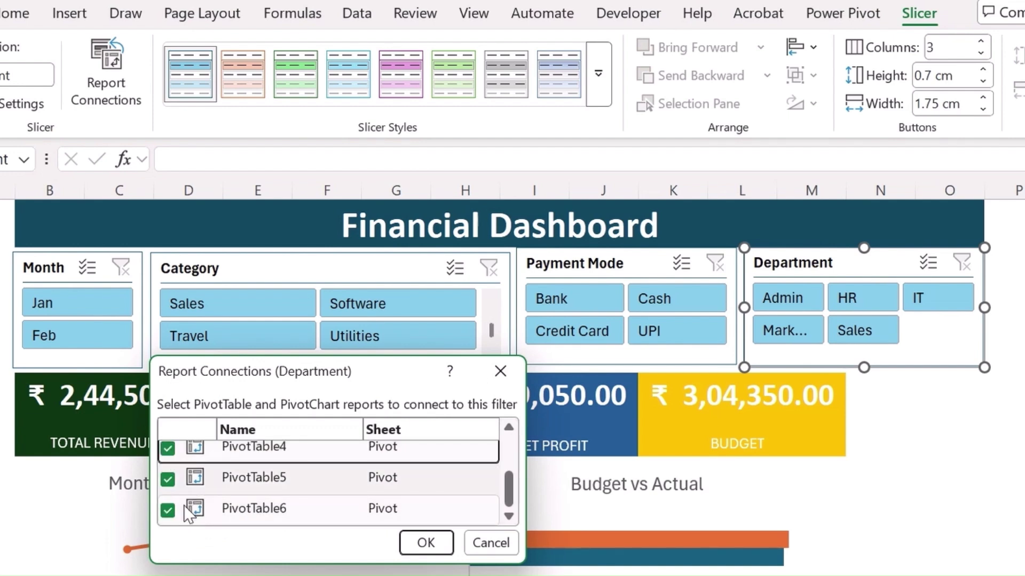
click(431, 544)
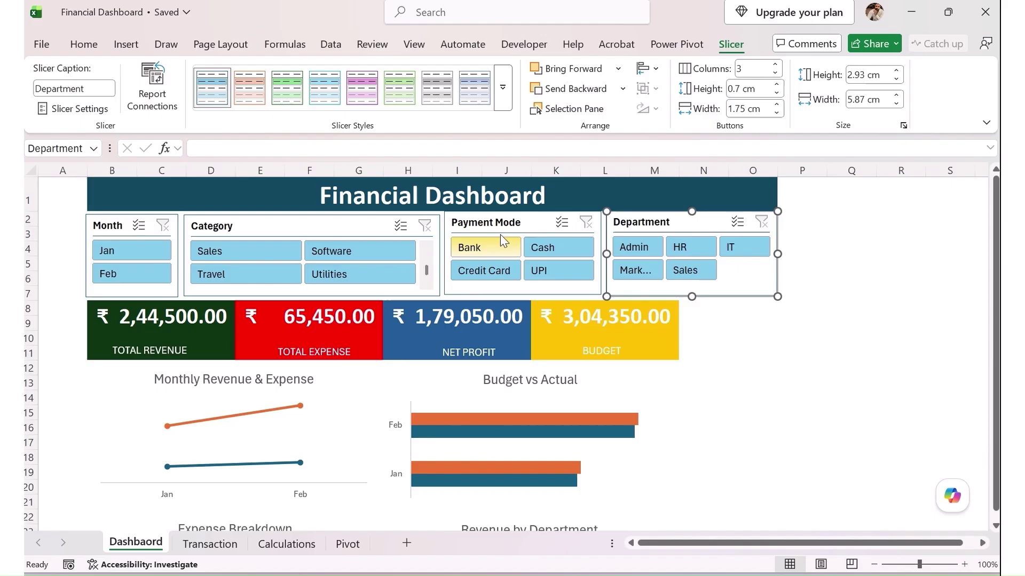
Step: Select all four slicers, align them to their middle and distribute them horizontally below the title
ctrl+click(524, 265)
ctrl+click(329, 256)
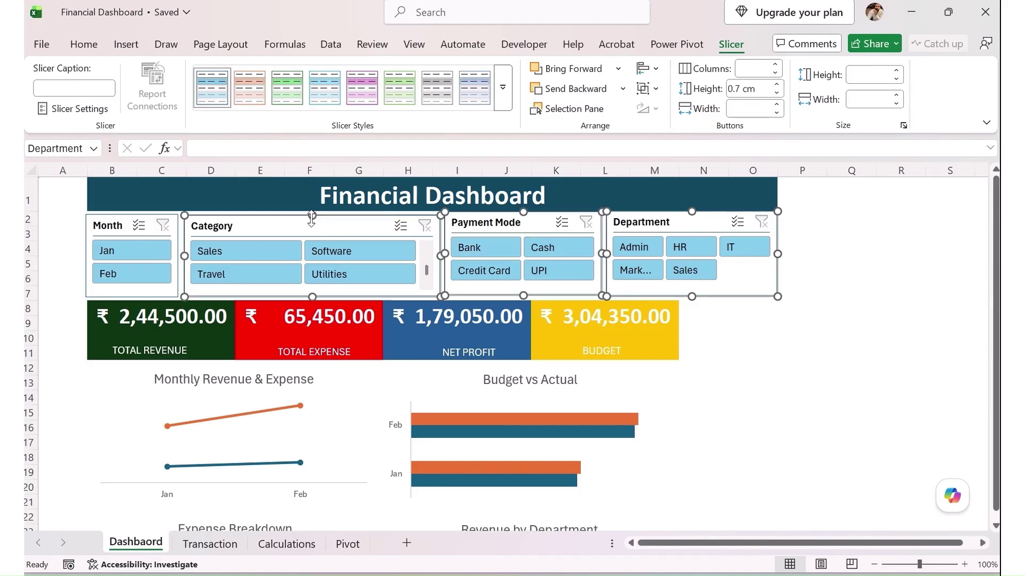
ctrl+click(116, 224)
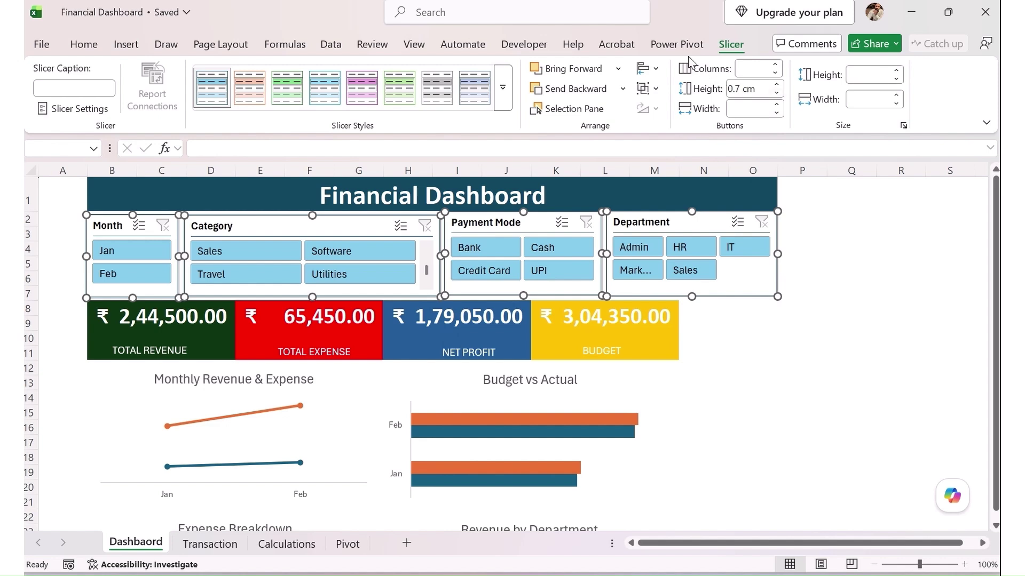
click(657, 70)
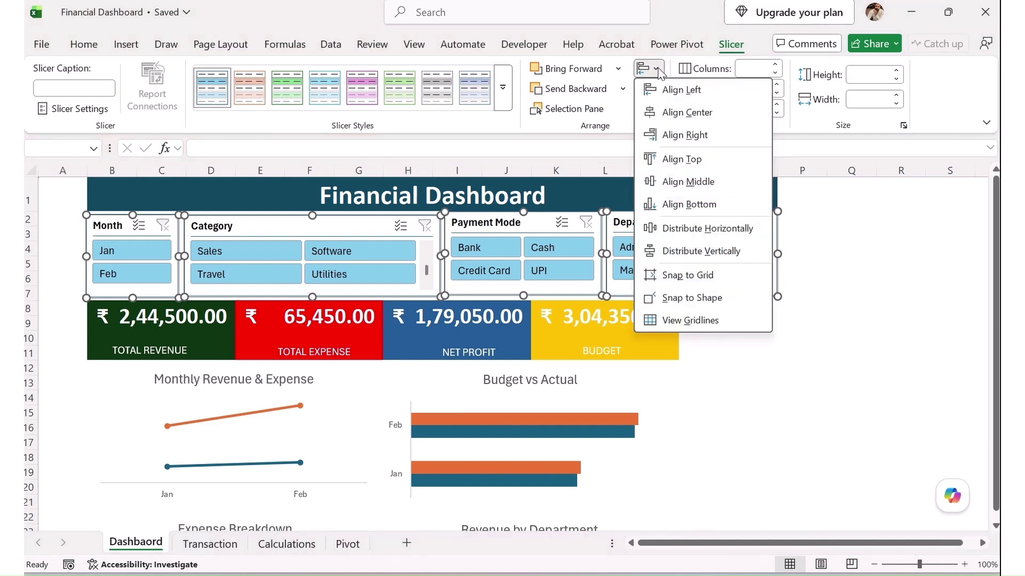
click(686, 112)
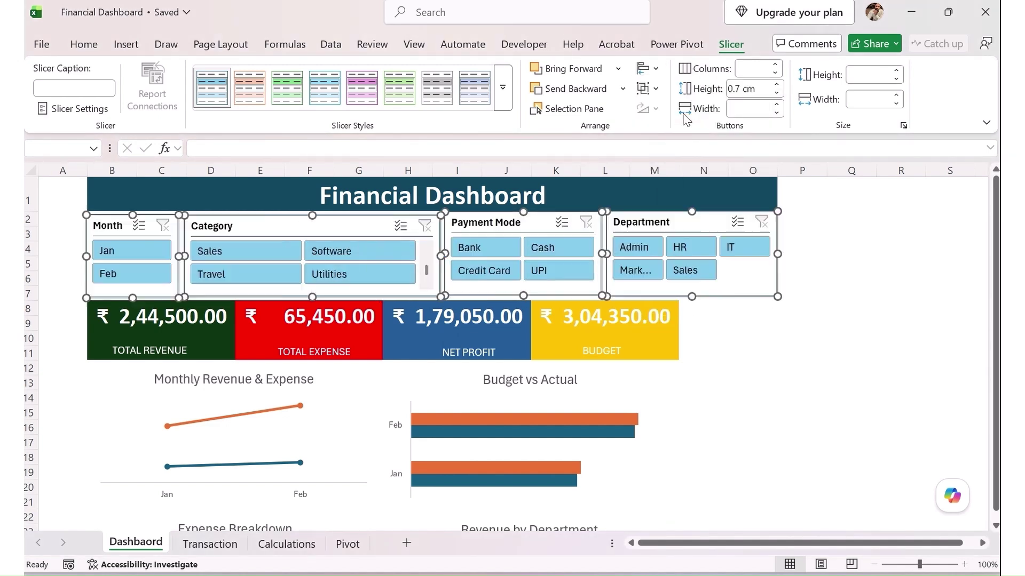
click(648, 68)
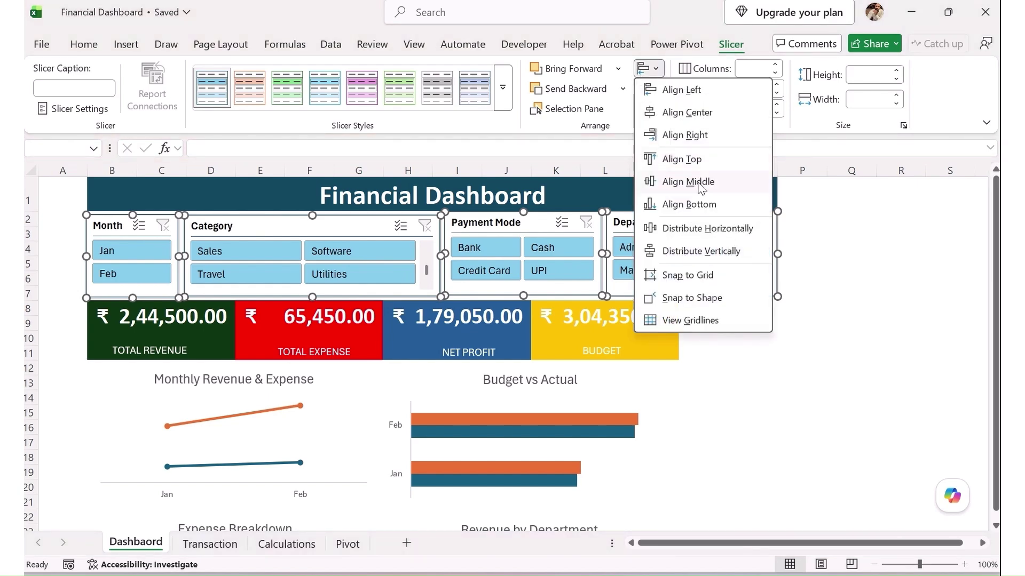
click(701, 184)
click(661, 71)
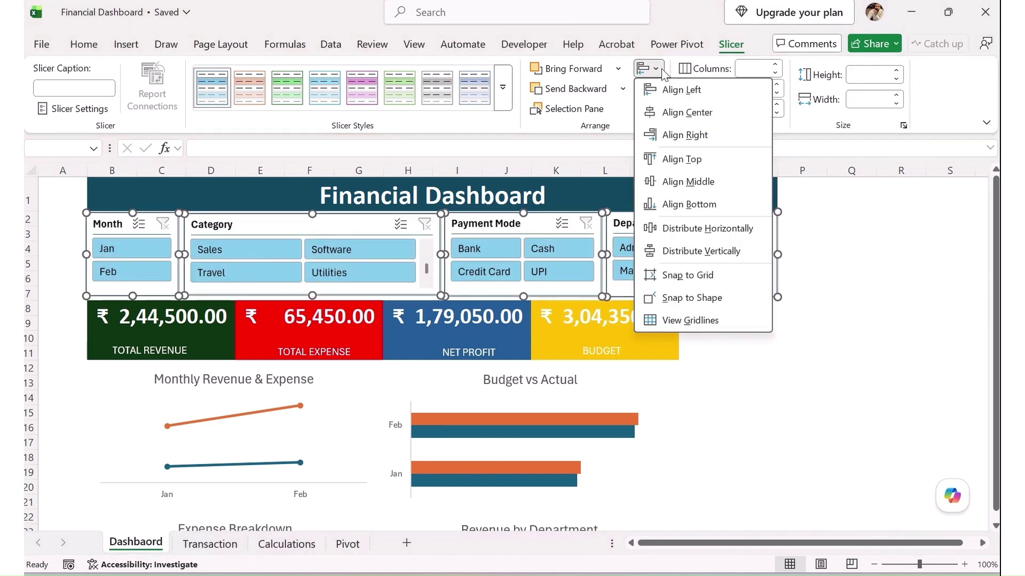
click(707, 228)
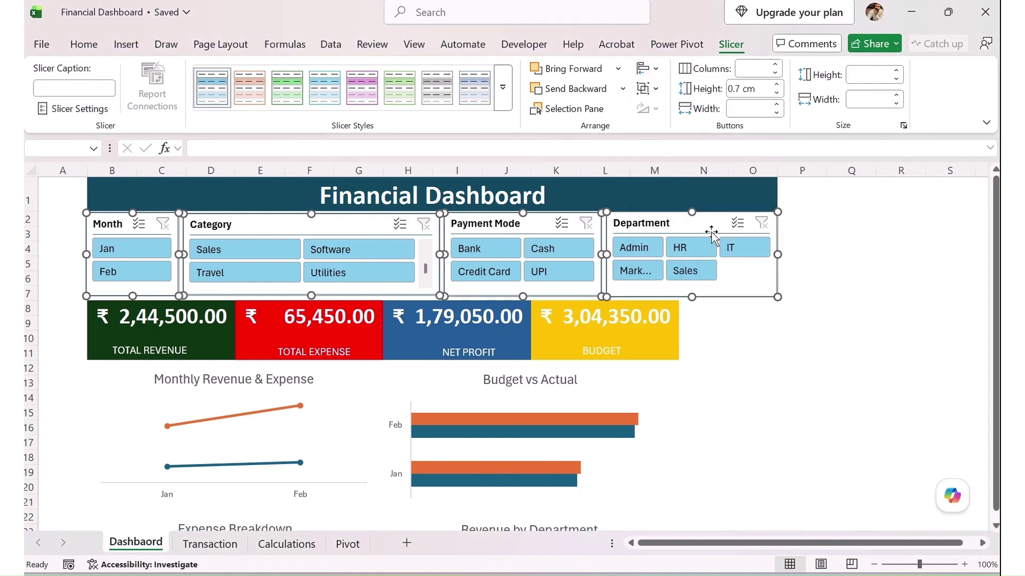
Step: Delete the surplus columns O and N so the title banner ends at column M
key(Escape)
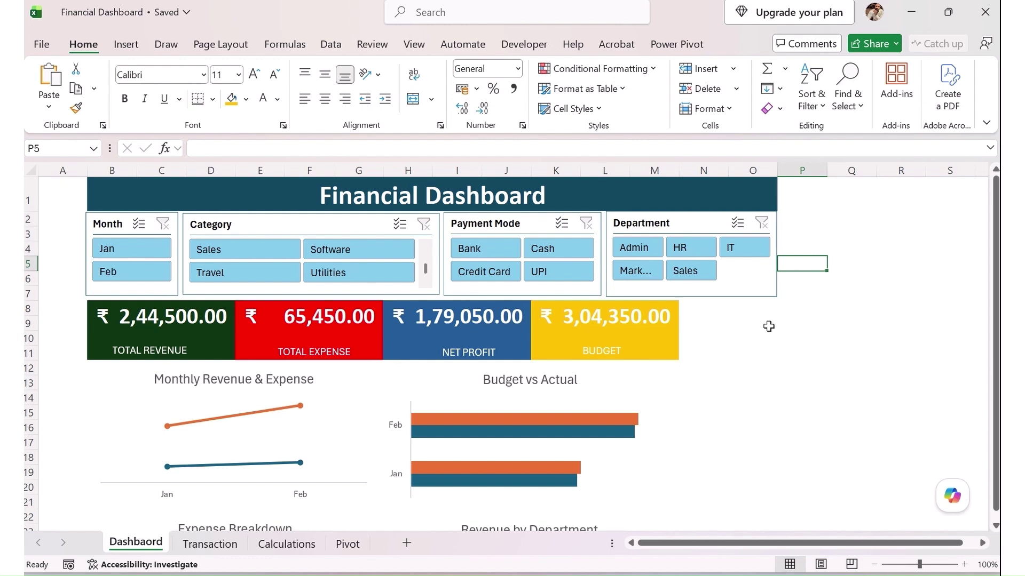
click(268, 224)
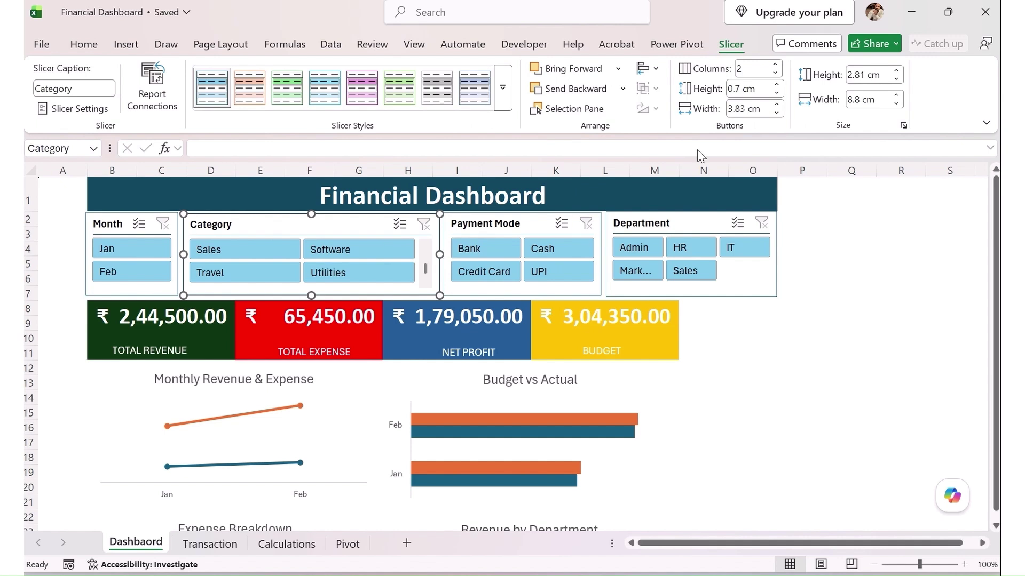
drag(717, 170, 747, 169)
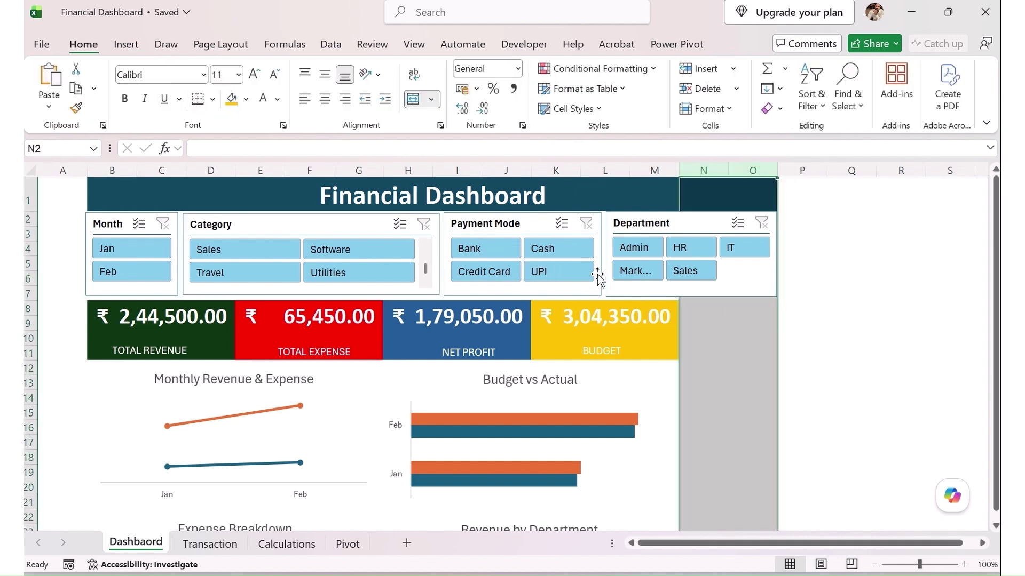
click(753, 170)
right_click(757, 170)
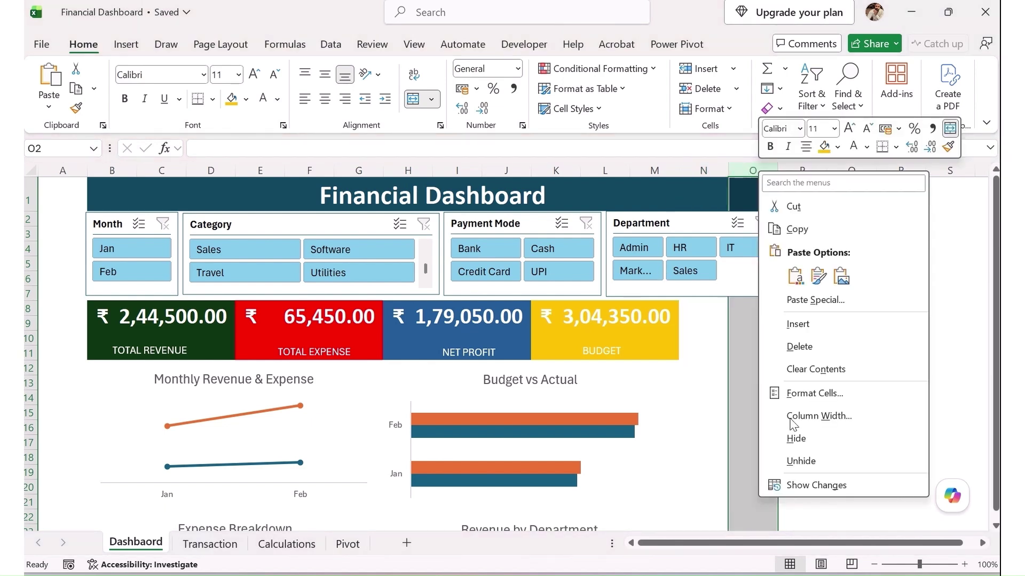
click(826, 348)
click(734, 377)
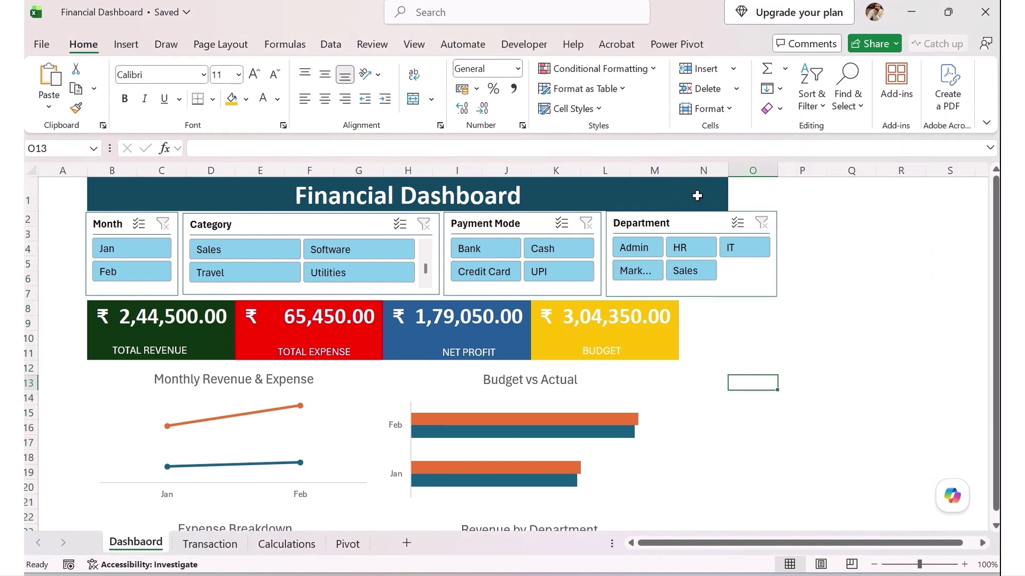
right_click(704, 172)
click(746, 343)
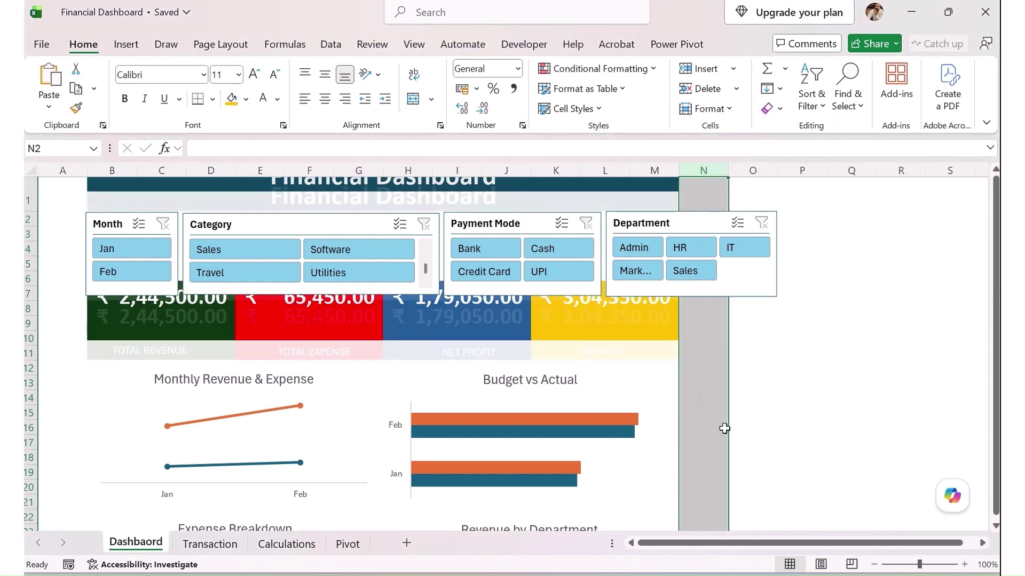
click(696, 429)
Step: Narrow the Category slicer and move the Payment Mode and Department slicers toward it so all fit under the title banner
scroll(647, 414, down, 4)
scroll(667, 424, down, 6)
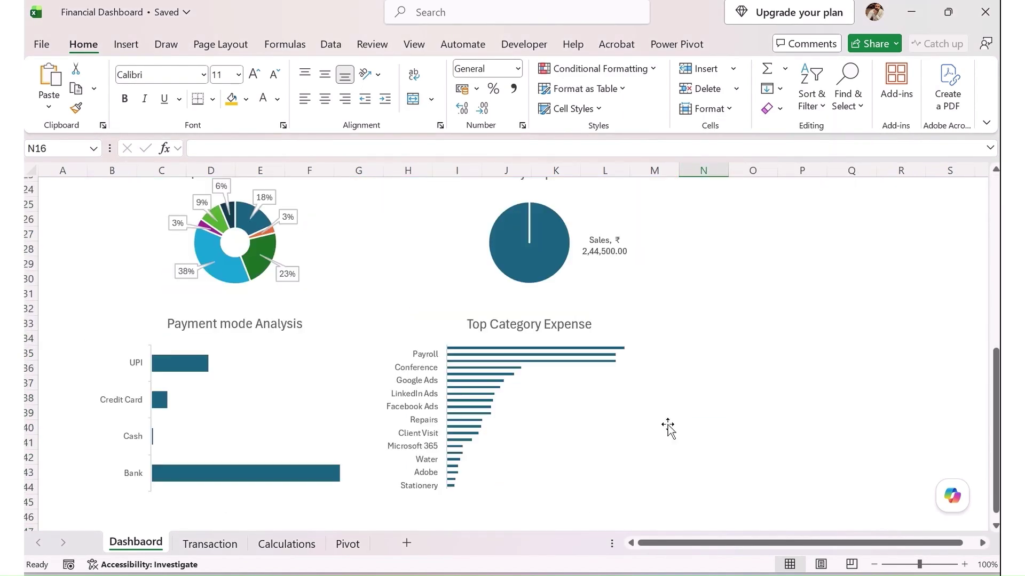
scroll(667, 424, up, 10)
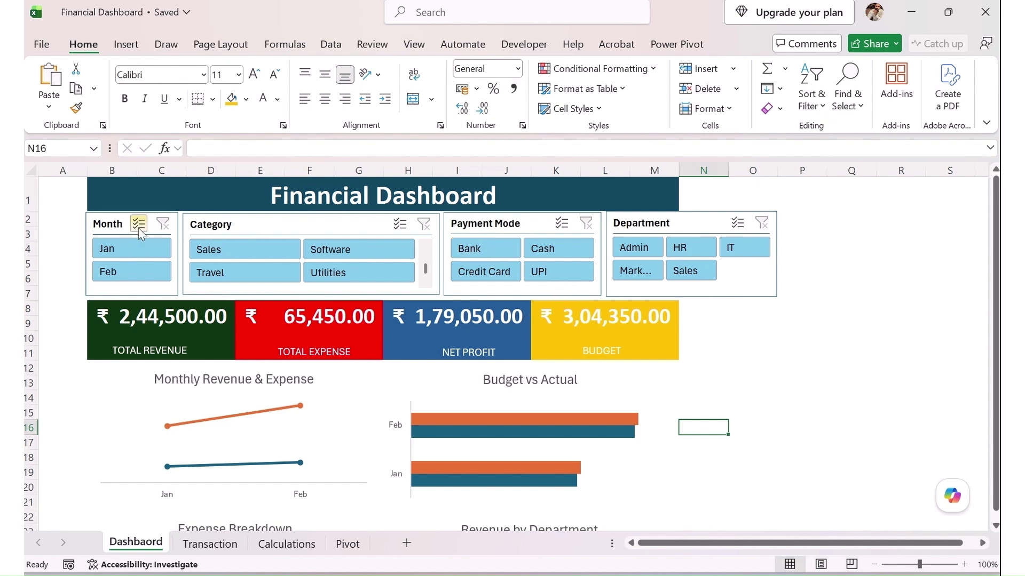
click(320, 225)
drag(438, 256, 325, 256)
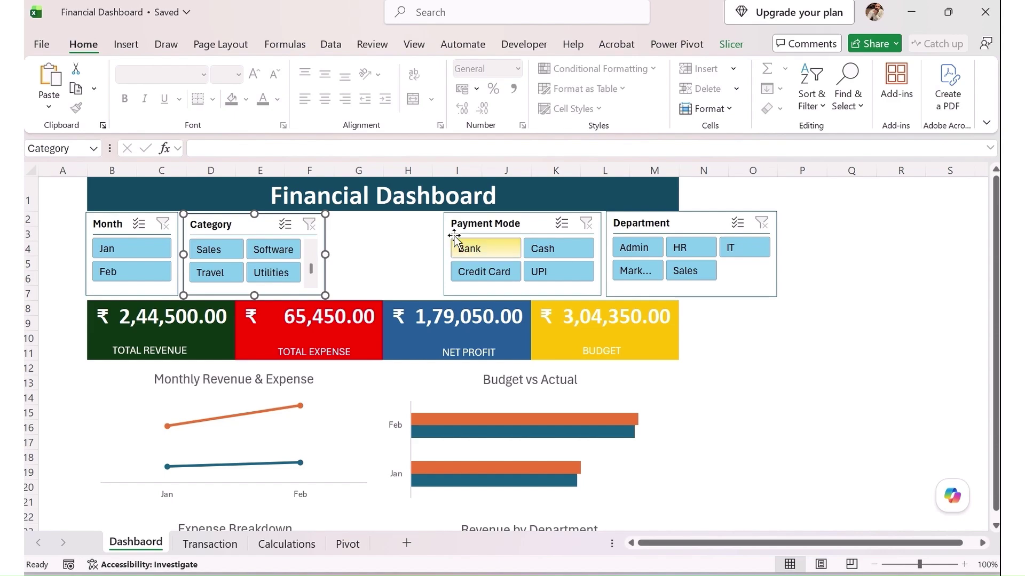
drag(482, 225, 372, 223)
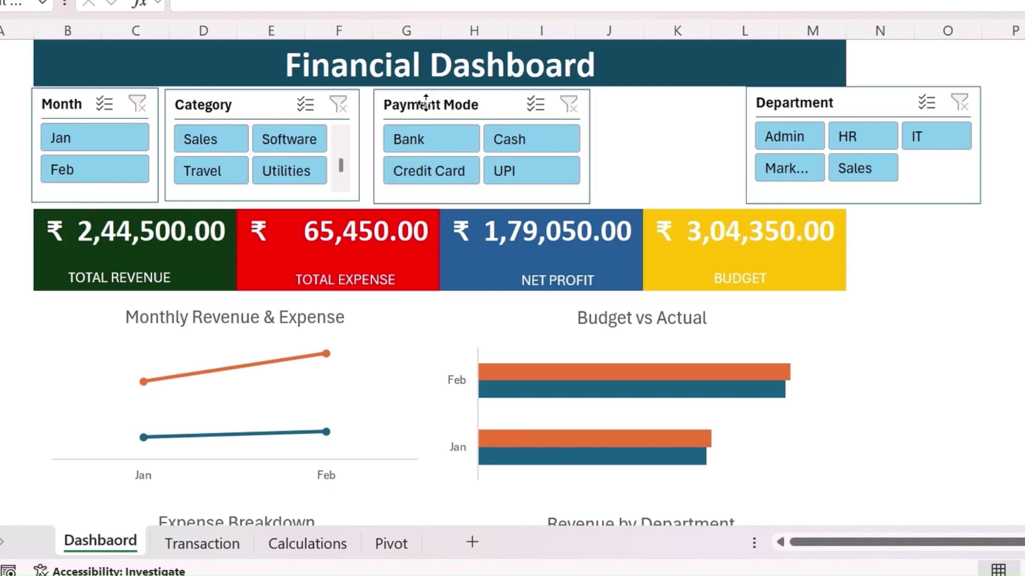
drag(783, 107, 654, 107)
Step: Adjust the positions of the Payment Mode and Category slicers and widen the Category slicer slightly to even out the gaps
drag(482, 109, 518, 105)
drag(275, 103, 270, 103)
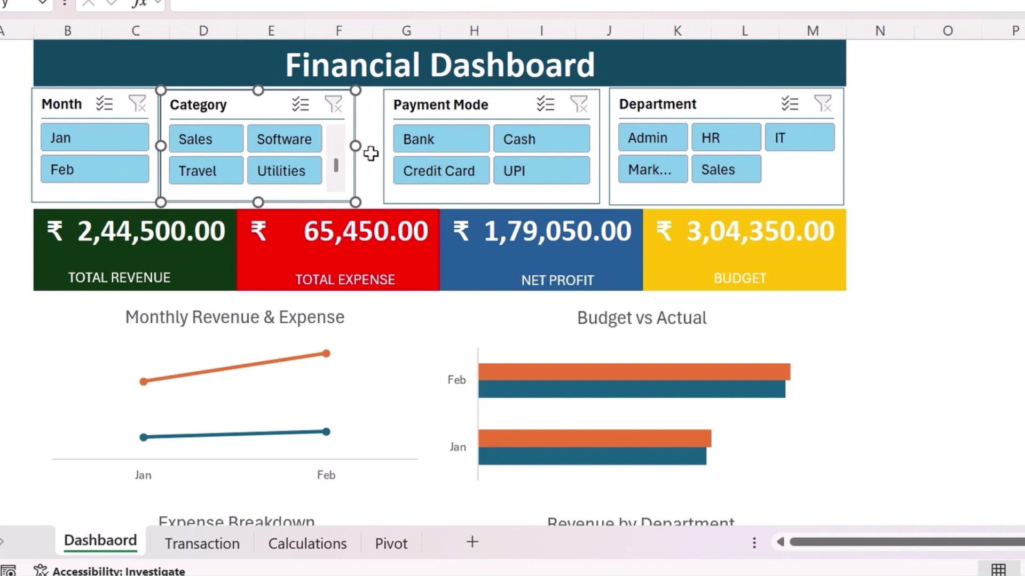
drag(357, 147, 375, 146)
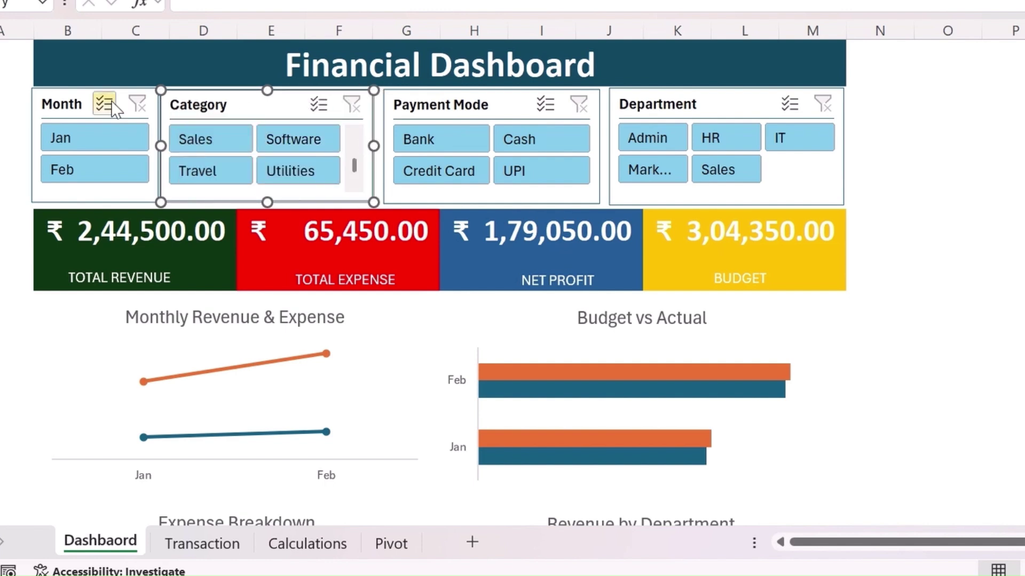
Step: Select all four slicers, align their middles, and distribute them horizontally and vertically
ctrl+click(83, 91)
ctrl+click(423, 101)
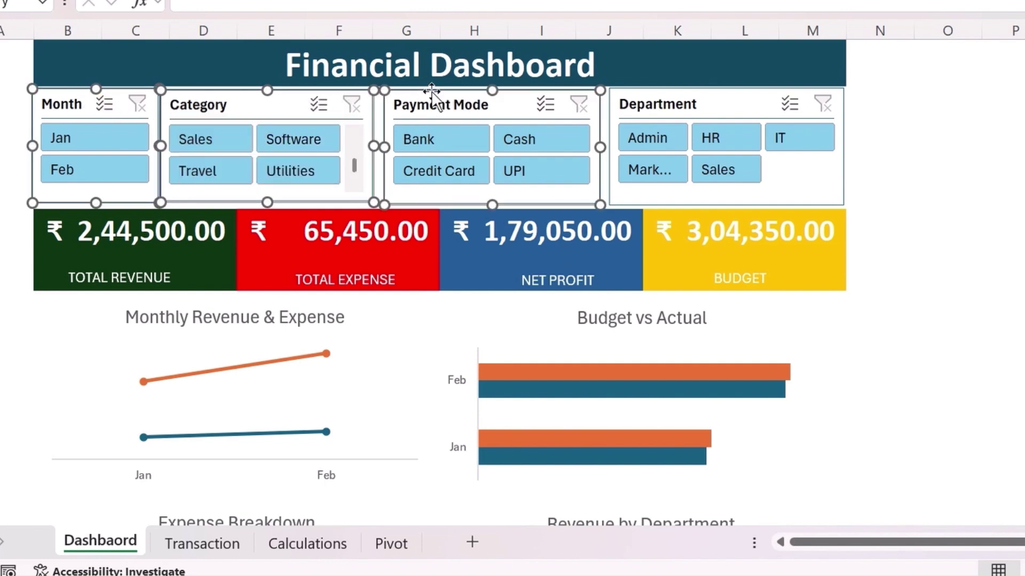
ctrl+click(660, 102)
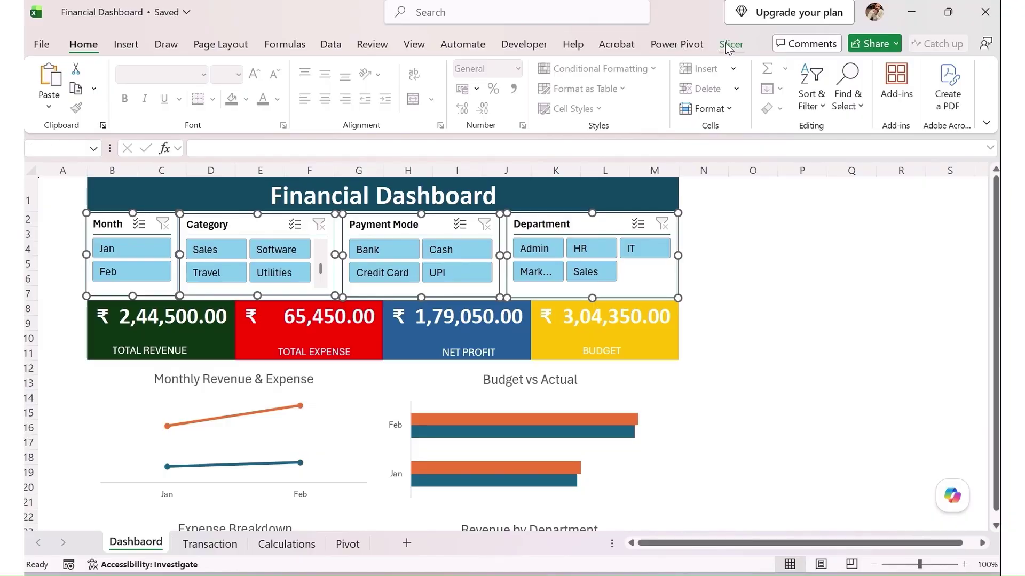
click(729, 45)
click(647, 69)
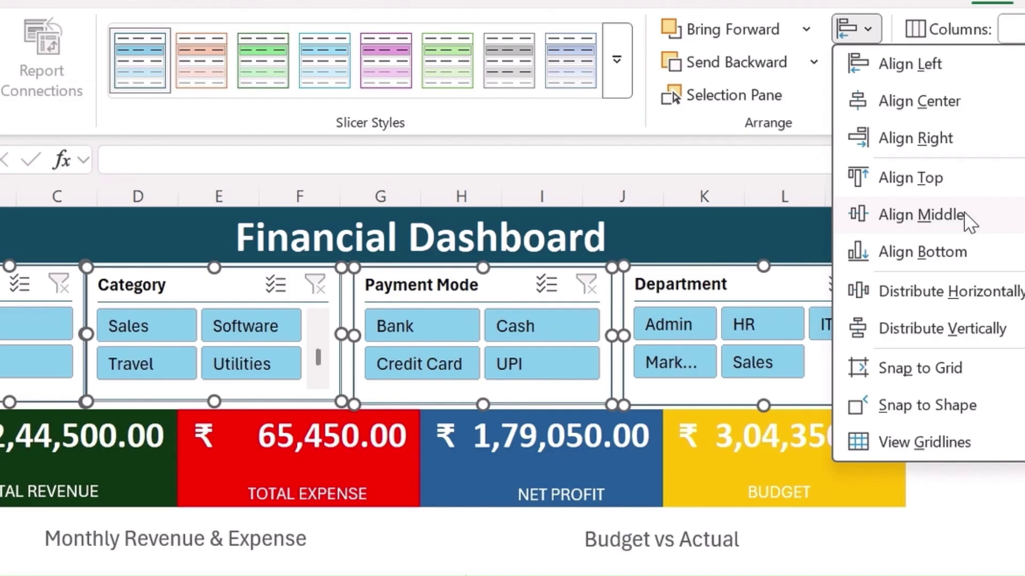
click(723, 184)
click(855, 33)
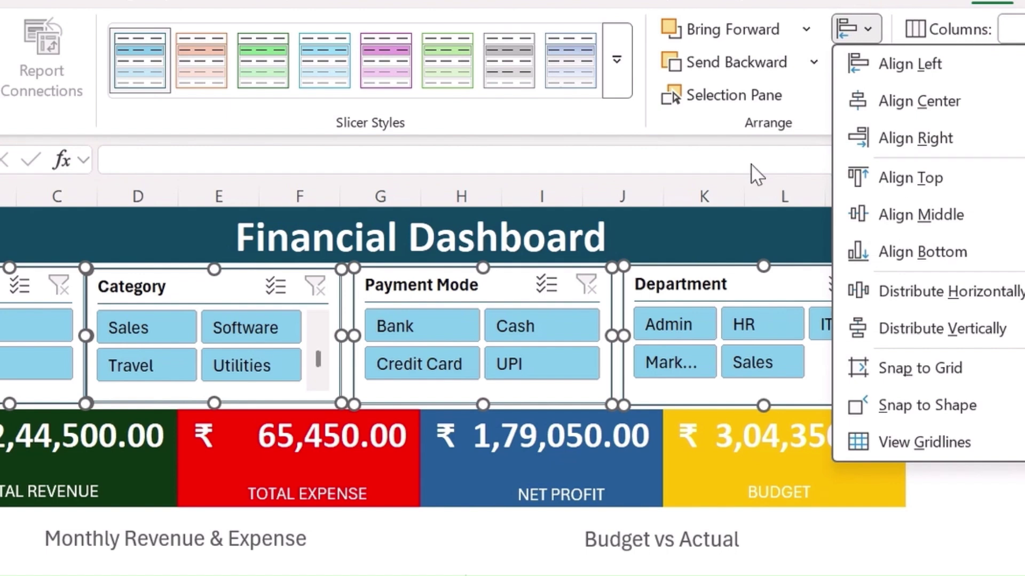
click(982, 297)
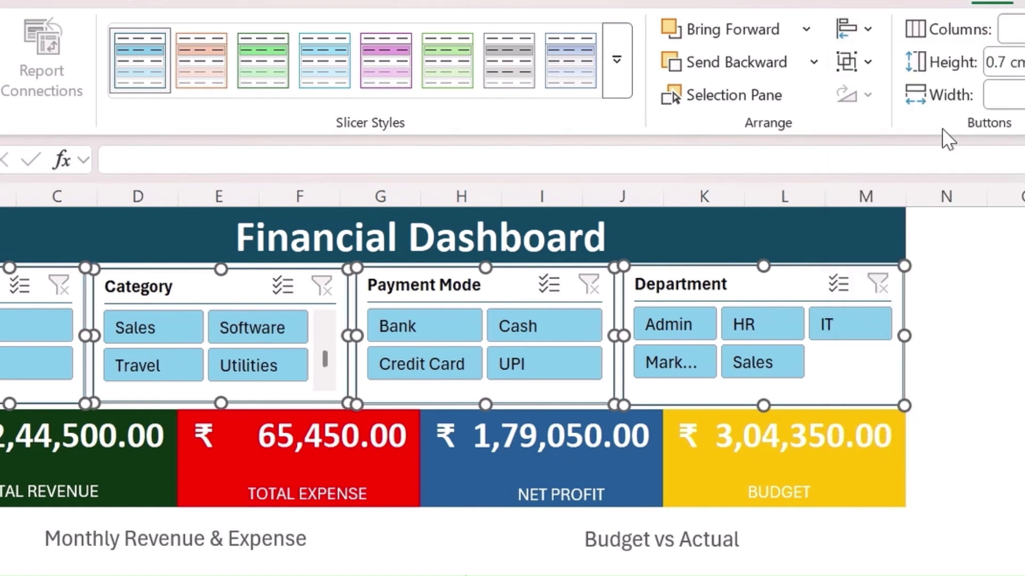
click(872, 34)
click(942, 328)
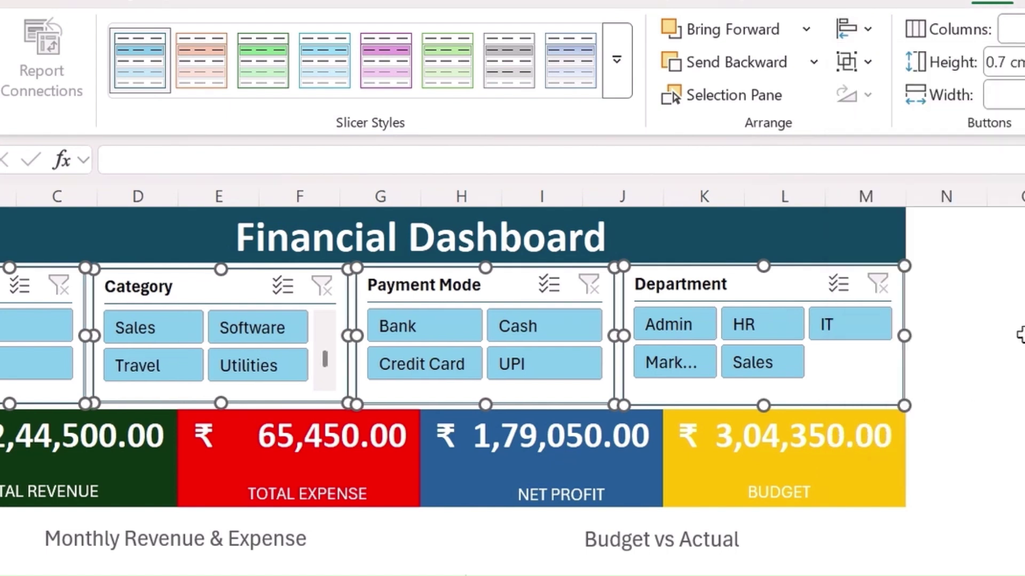
click(1018, 499)
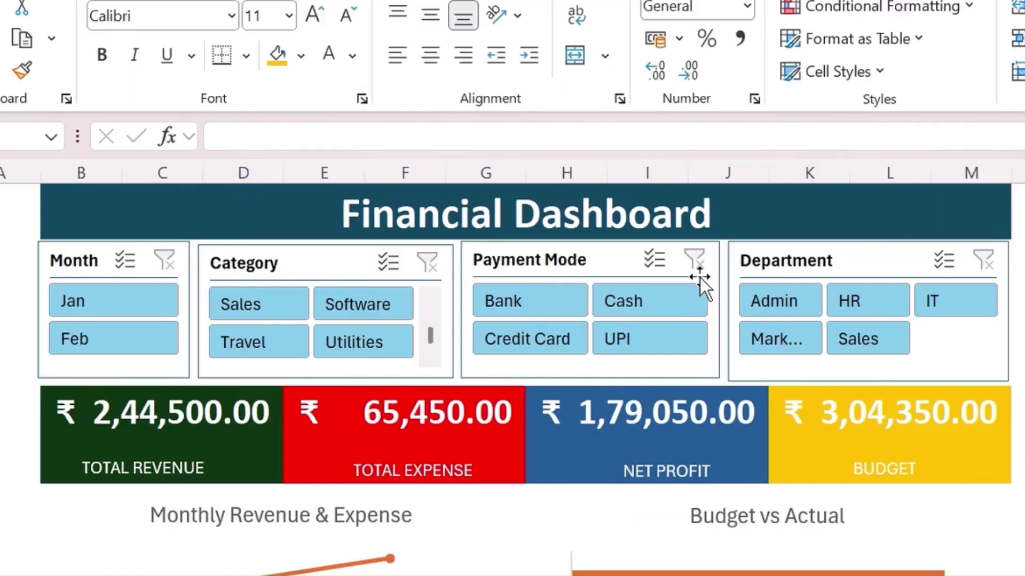
Step: Replace the dashboard's title text with "ABC FIN CORP. DASHBOARD"
click(600, 225)
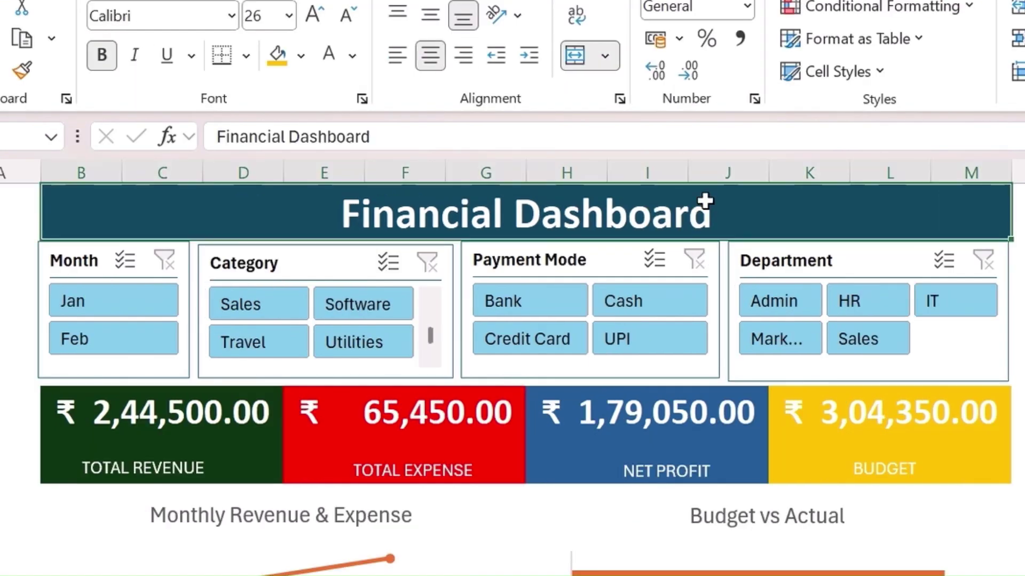
drag(400, 132, 64, 87)
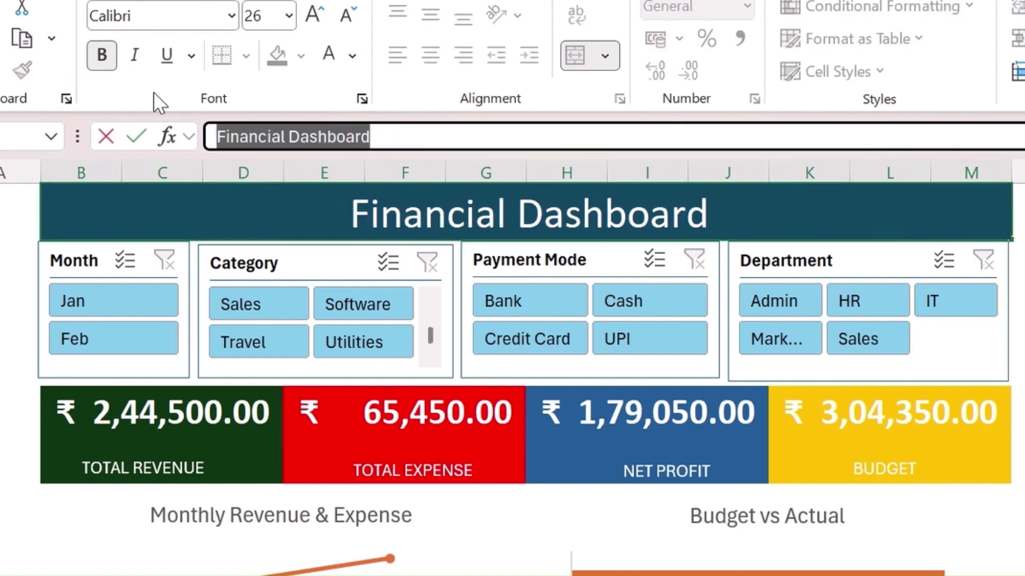
text(ab)
key(BackSpace)
key(BackSpace)
text(BA)
key(BackSpace)
key(BackSpace)
text(ABC S)
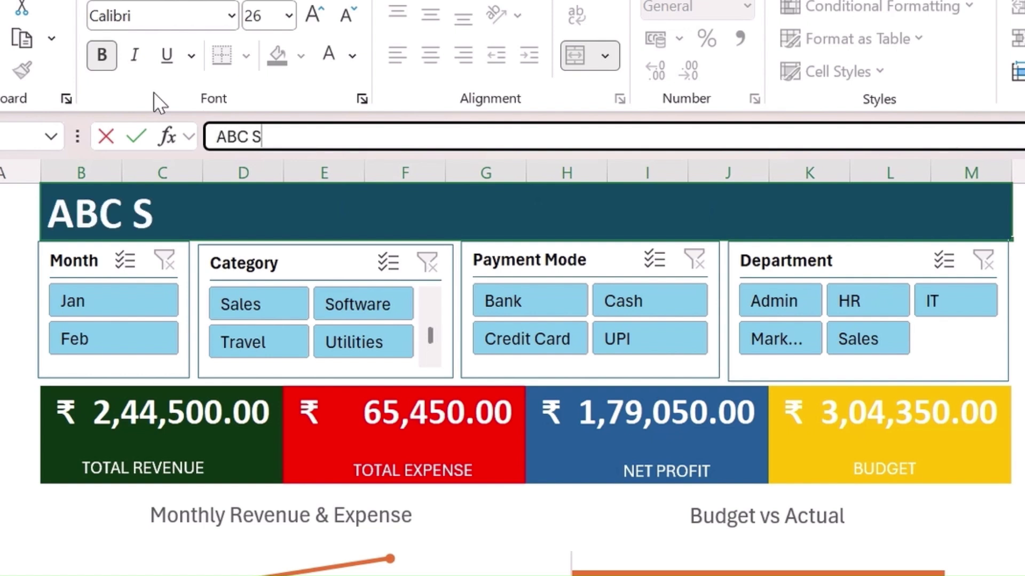
key(BackSpace)
text(Fina)
key(BackSpace)
key(BackSpace)
key(BackSpace)
text(FI)
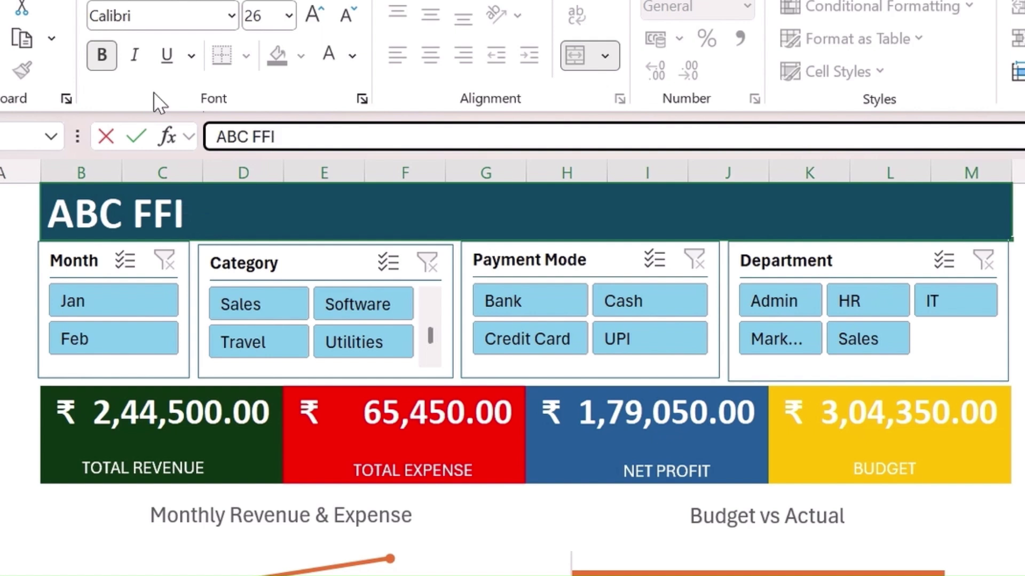
key(BackSpace)
key(BackSpace)
text(IN COROP)
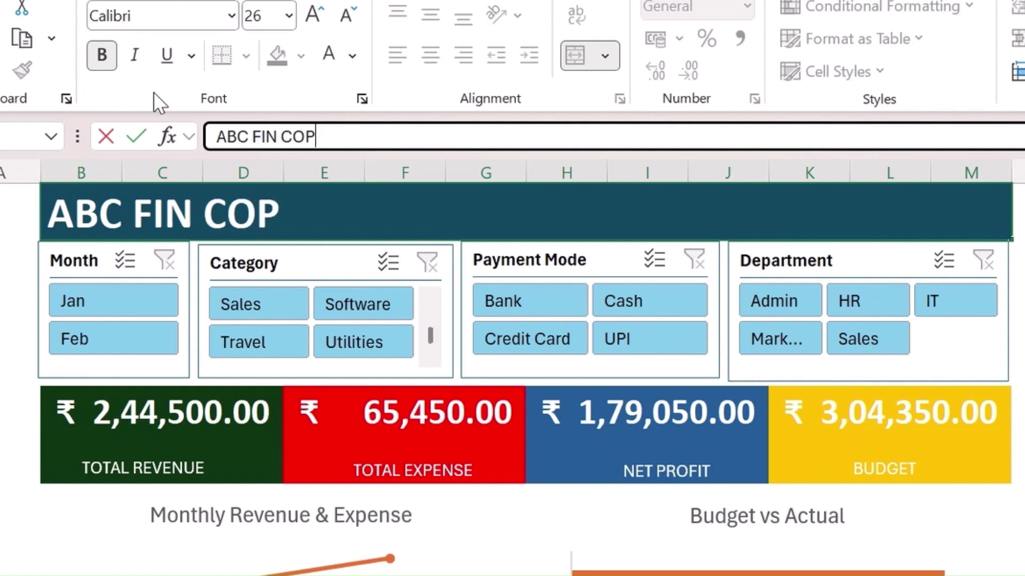
key(BackSpace)
text(ROP)
key(BackSpace)
key(BackSpace)
text(P.)
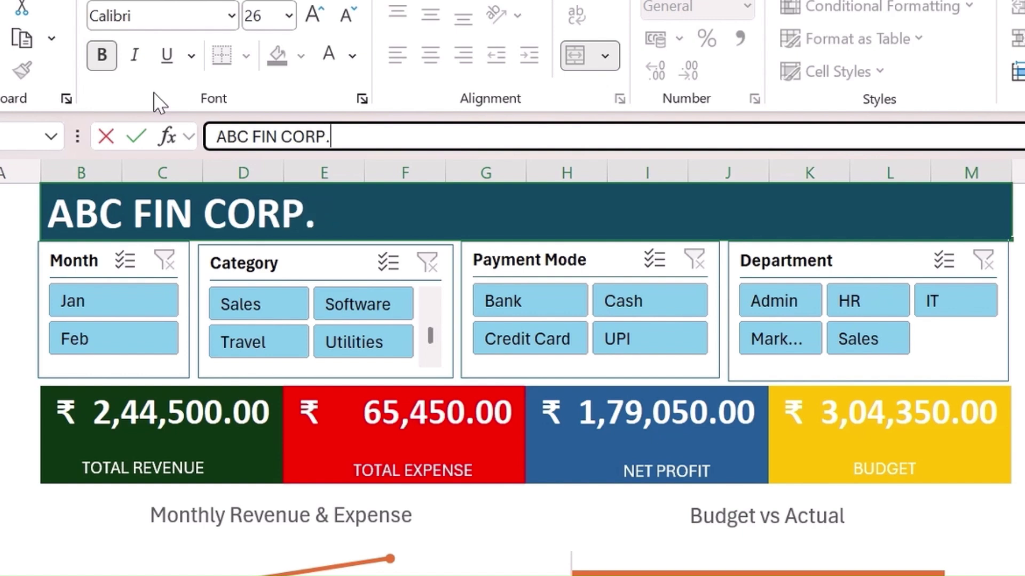
text( DASHBOARD)
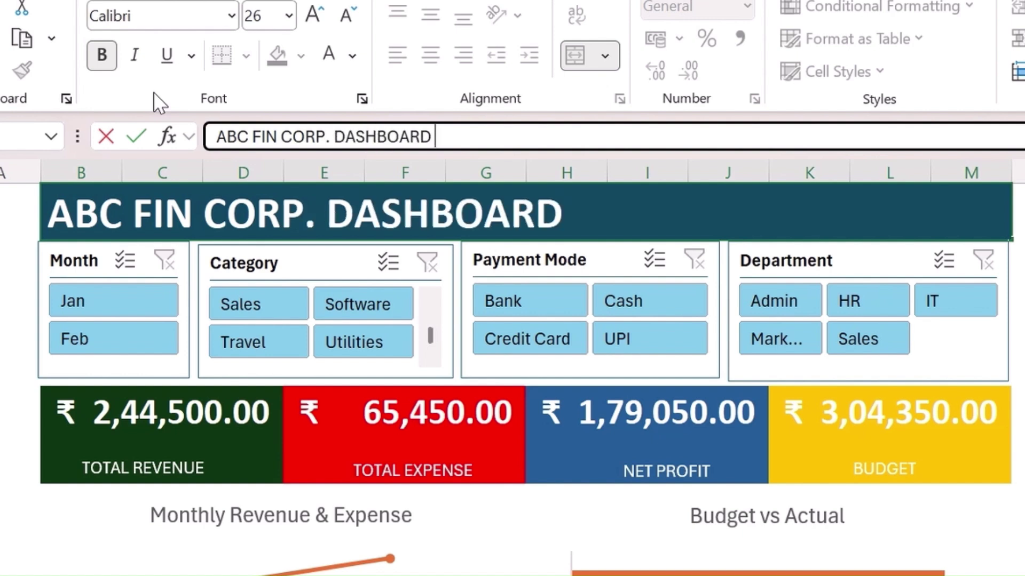
key(Return)
key(Up)
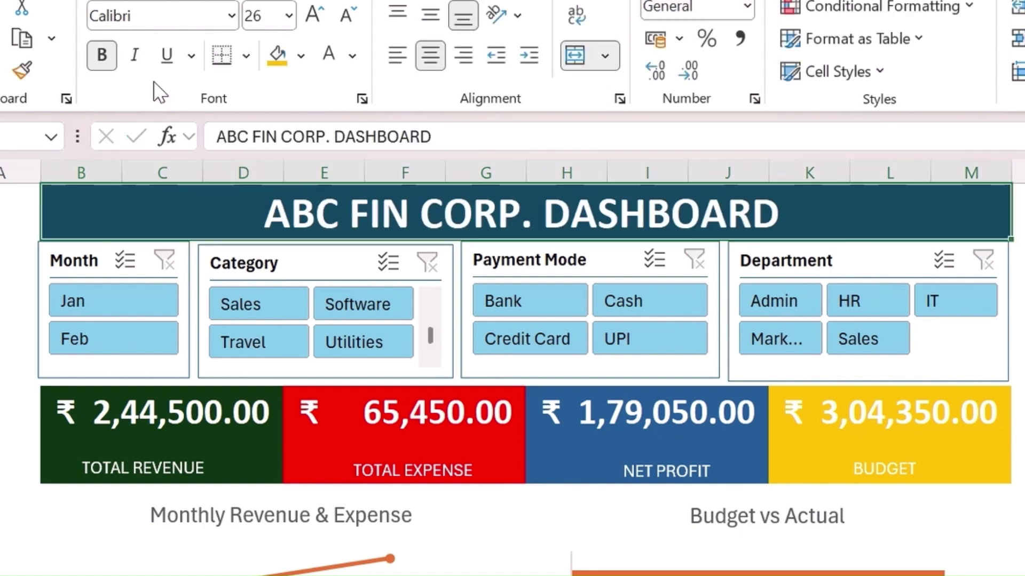
Step: Increase the title's font size to 36
click(315, 15)
click(315, 15)
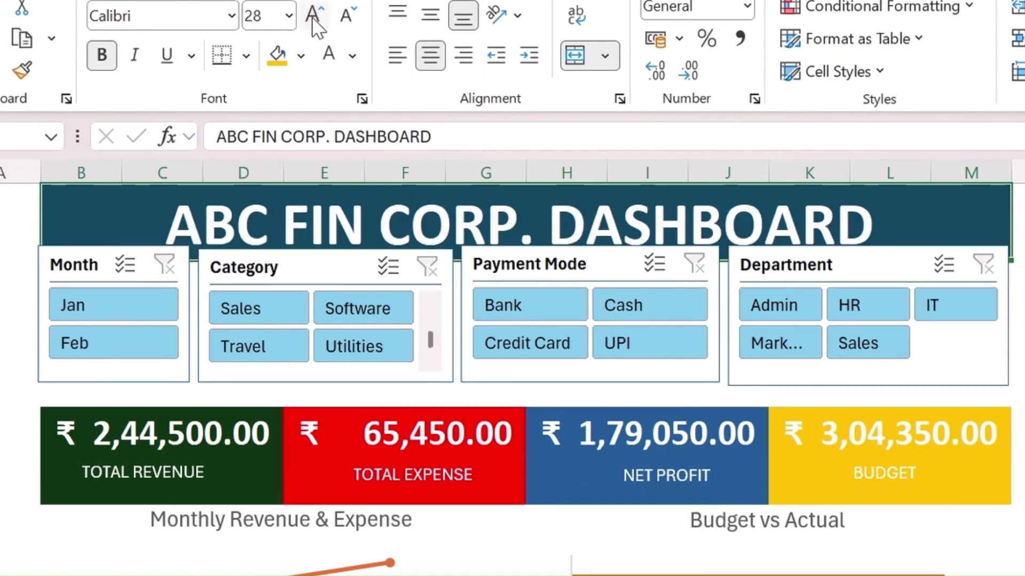
click(315, 15)
click(347, 15)
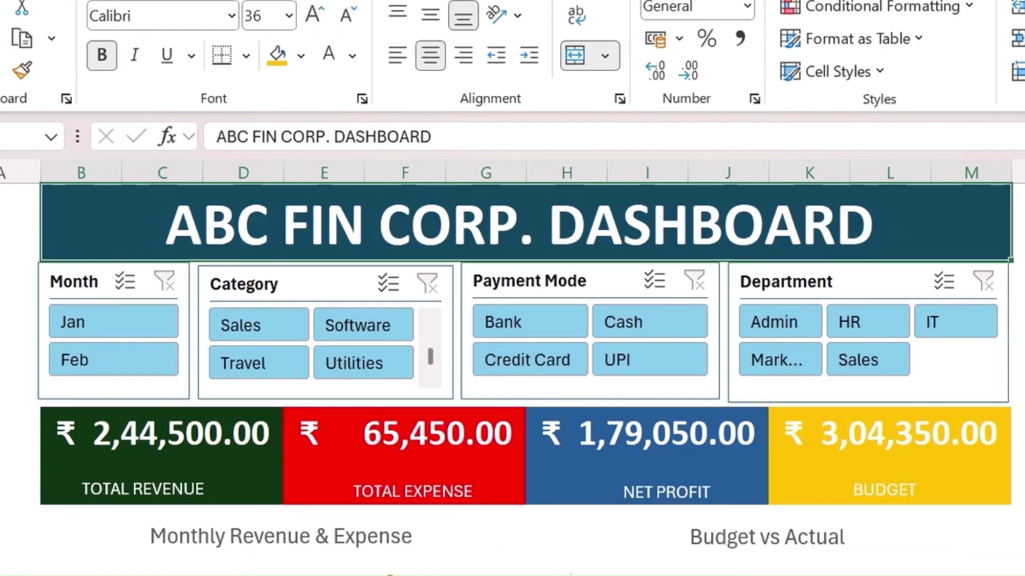
click(991, 427)
Step: Draw a rectangle shape about 20.99 cm wide and 14.25 cm high over the dashboard, starting at the title banner
scroll(990, 427, down, 4)
scroll(512, 374, down, 4)
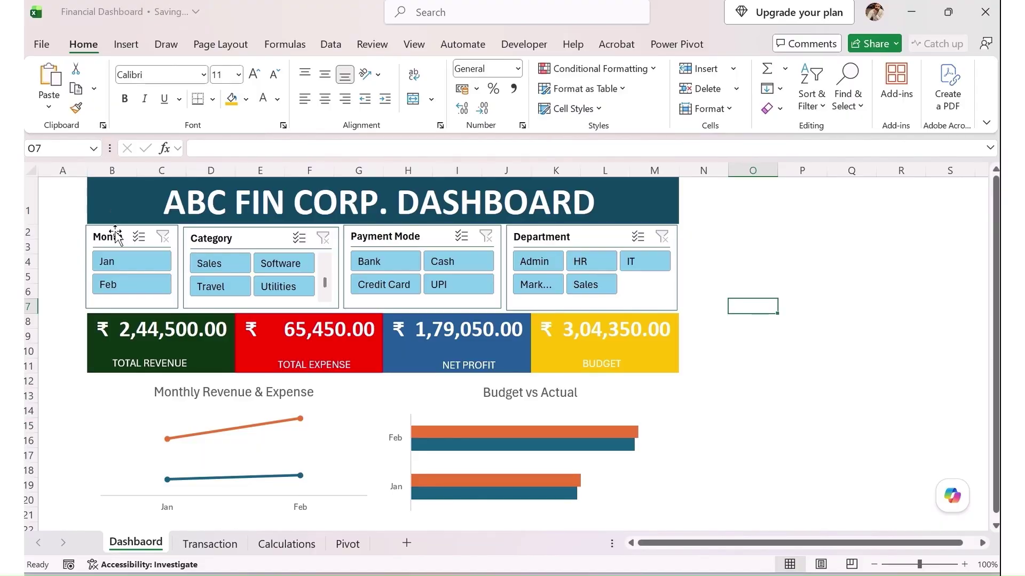
click(127, 45)
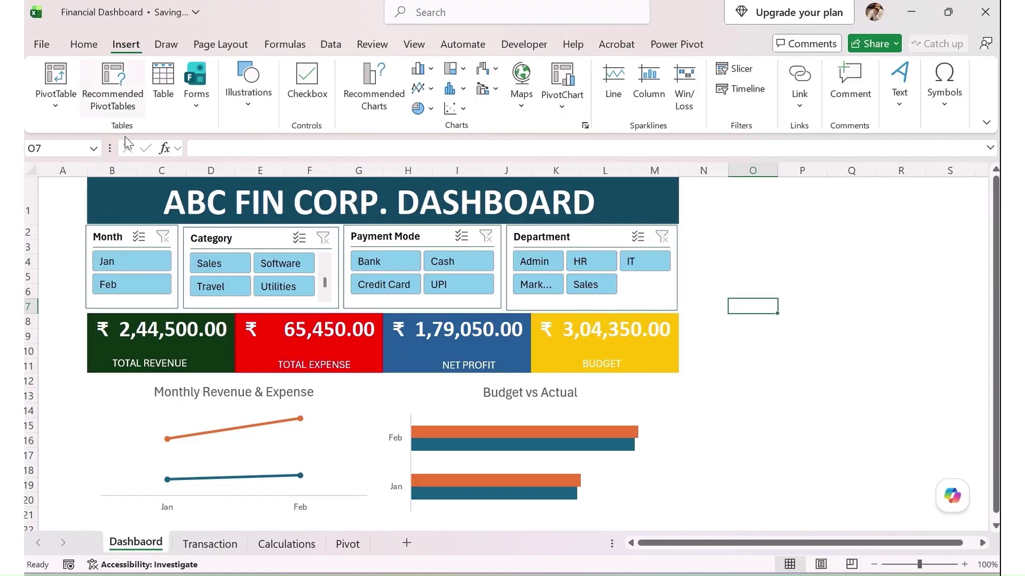
click(247, 118)
click(274, 166)
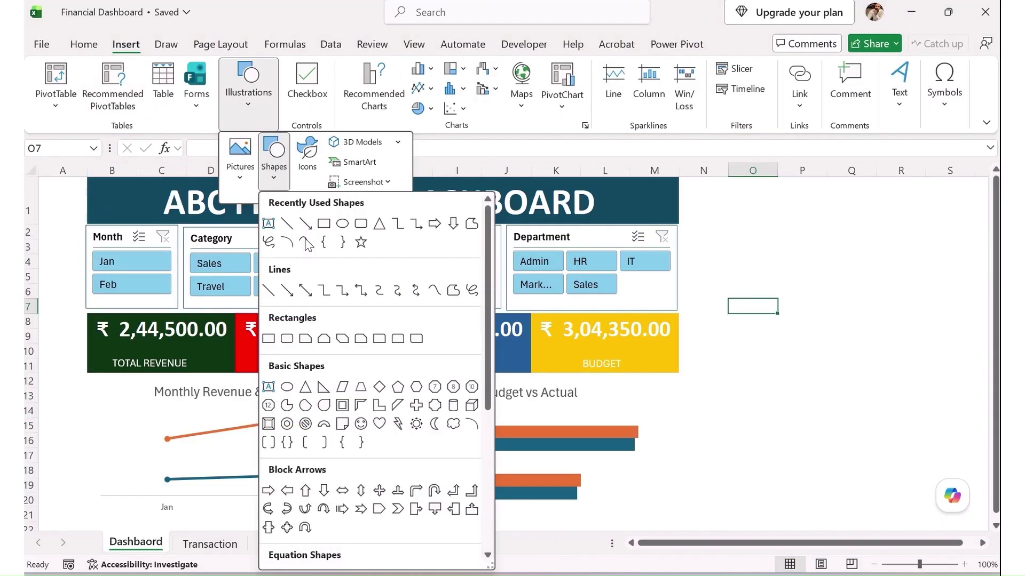
click(331, 223)
drag(81, 180, 693, 532)
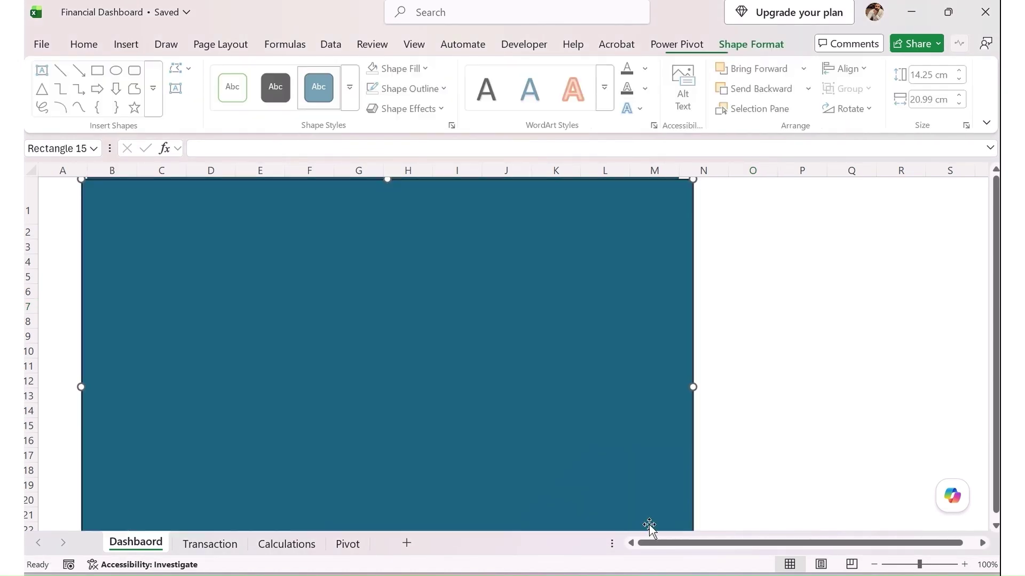
Step: Extend the rectangle downward past the lowest charts to a height of about 23.62 cm
scroll(520, 475, down, 4)
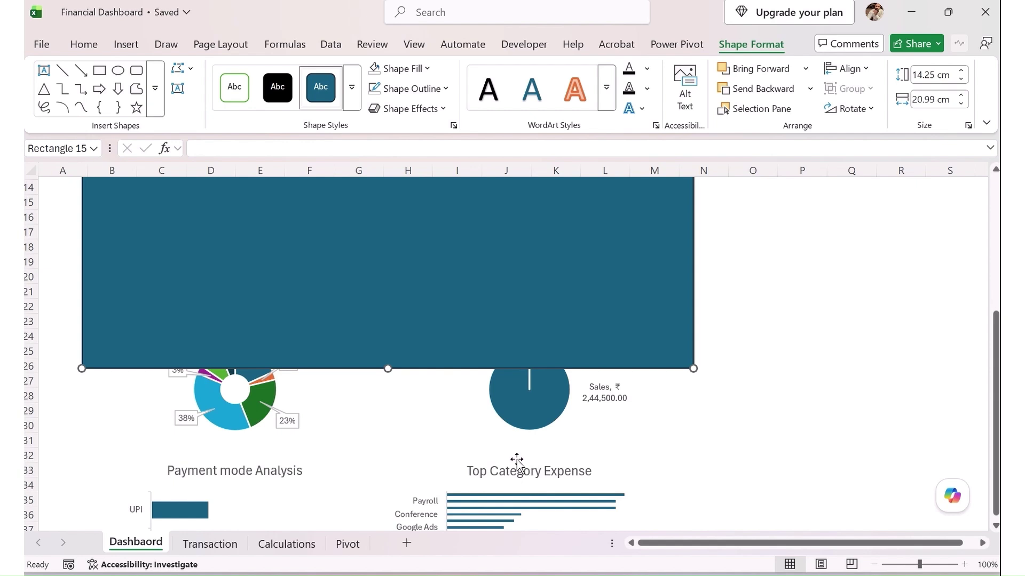
scroll(516, 463, down, 4)
drag(387, 190, 430, 462)
Step: Set the rectangle to No Fill so it only frames the dashboard
click(402, 68)
click(405, 352)
scroll(295, 380, up, 8)
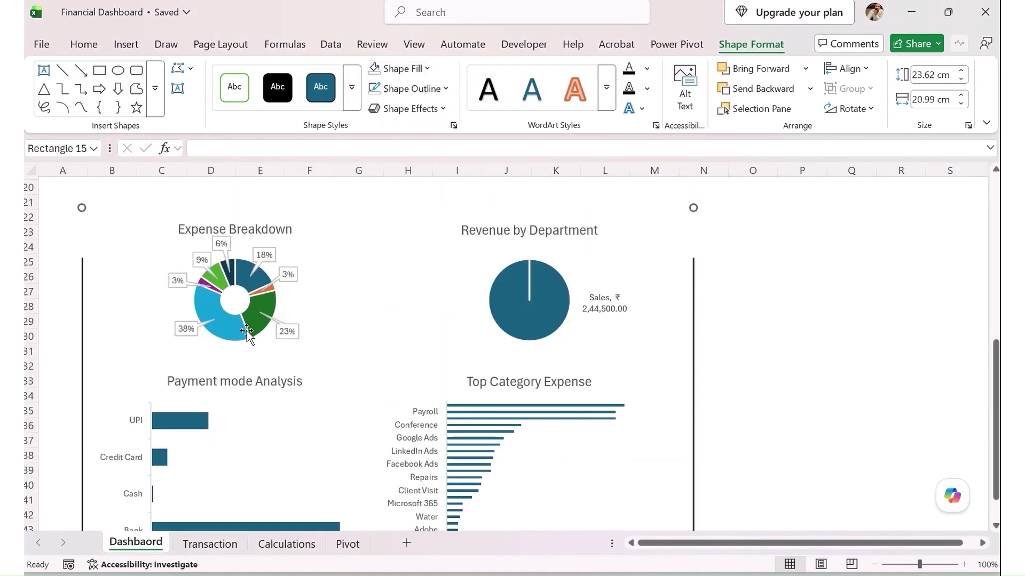
Step: Filter the dashboard by the Mark... department and Credit Card payment mode, and review how the charts respond
click(733, 247)
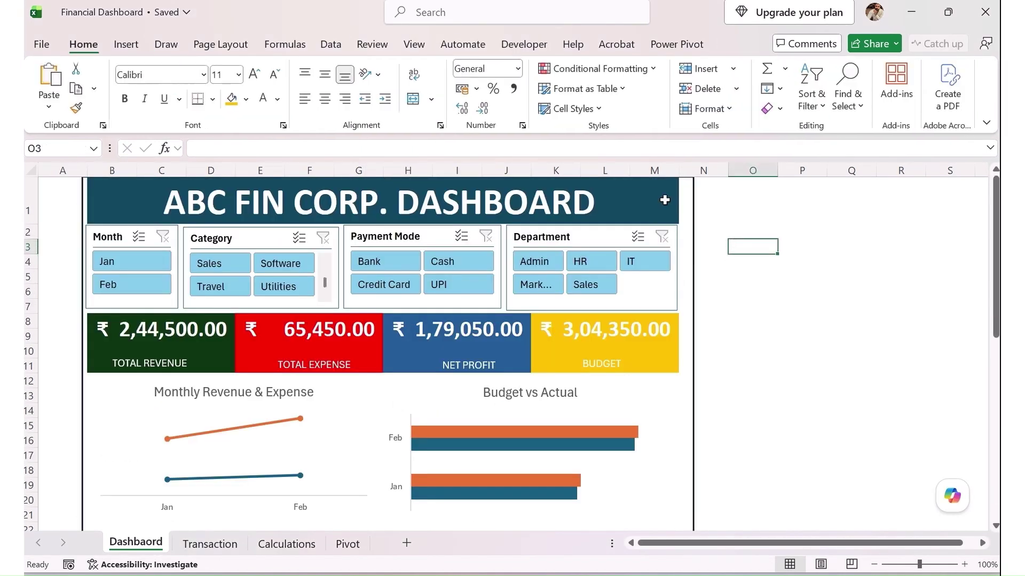
scroll(473, 408, down, 2)
scroll(475, 416, up, 2)
mouse_move(494, 453)
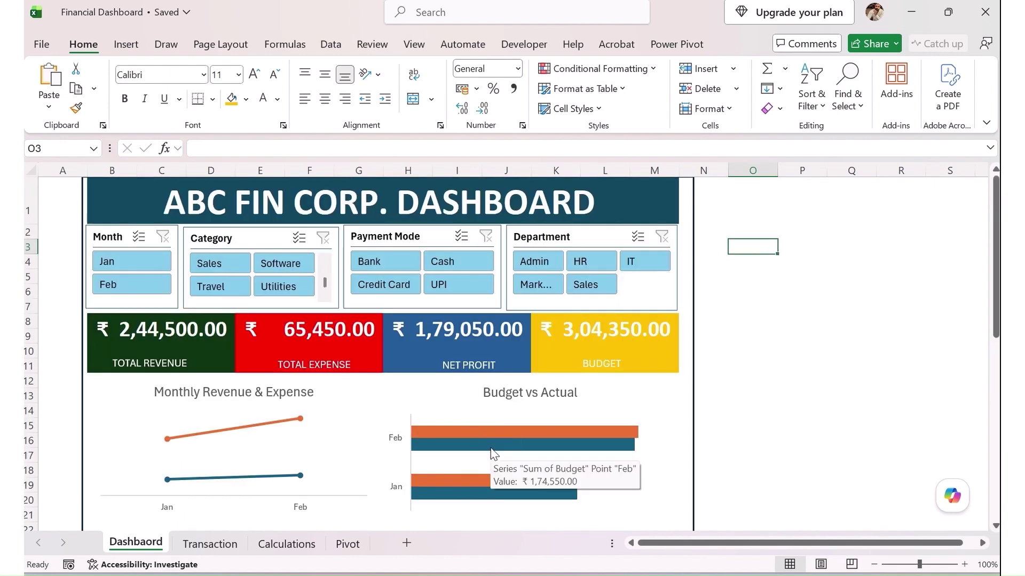
click(543, 286)
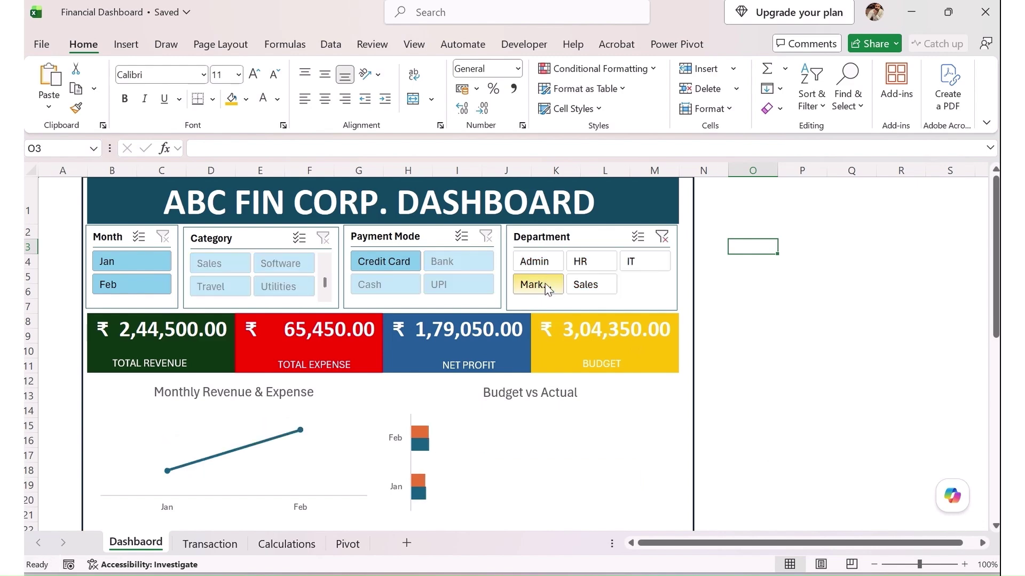
scroll(508, 439, down, 5)
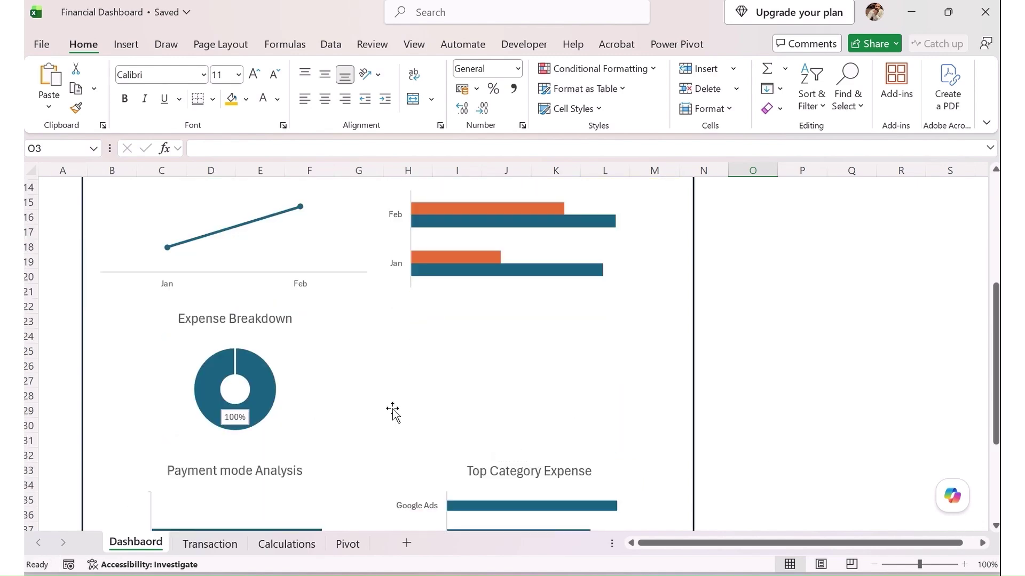
scroll(427, 416, down, 4)
scroll(458, 427, up, 8)
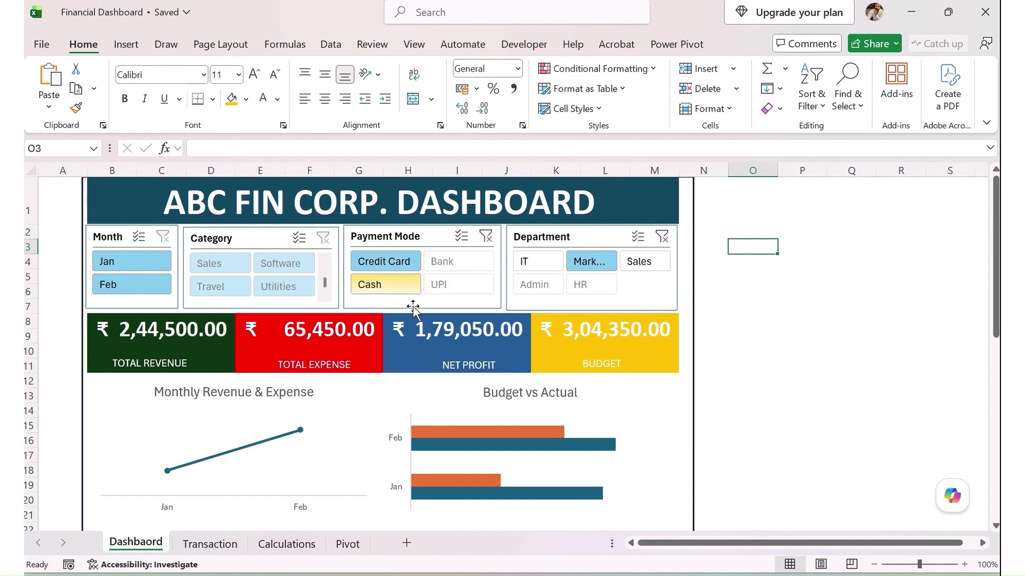
scroll(443, 416, down, 6)
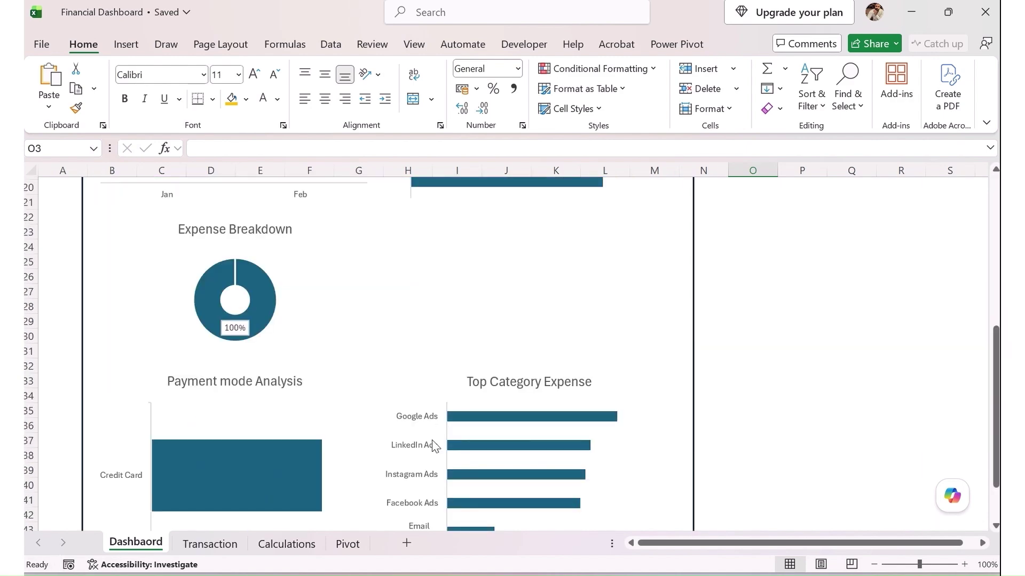
Step: Switch the Department filter to IT, and clear the Department and Payment Mode filters
scroll(435, 448, up, 6)
click(515, 264)
click(662, 237)
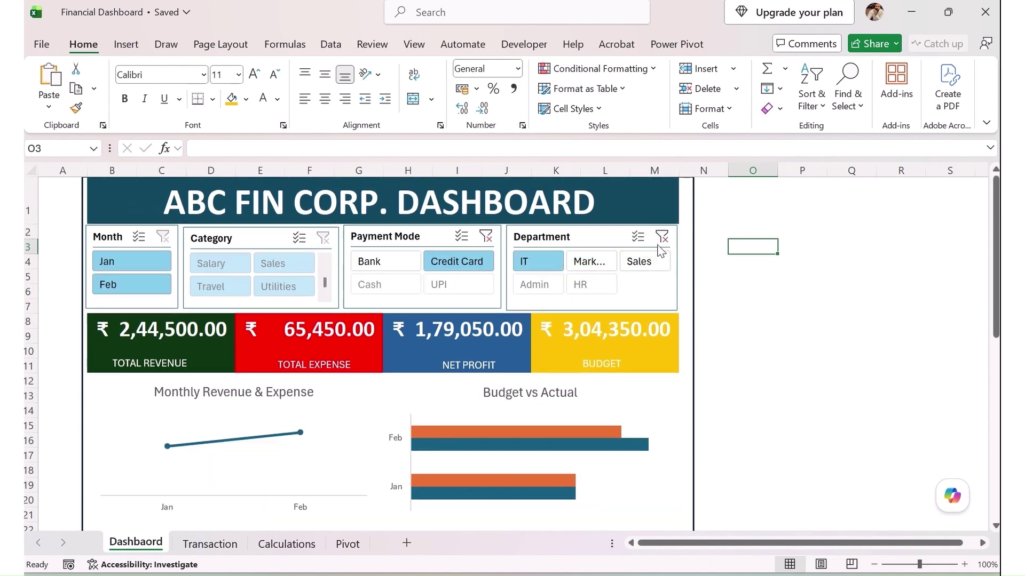
click(486, 238)
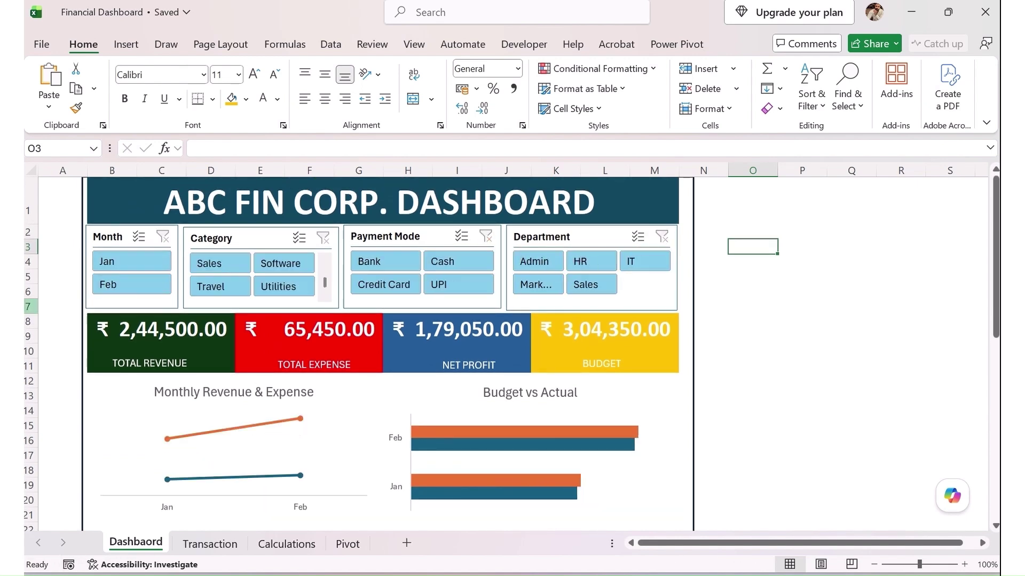
Step: Filter the dashboard by the month Jan, review all the charts, and clear the Month filter
click(121, 265)
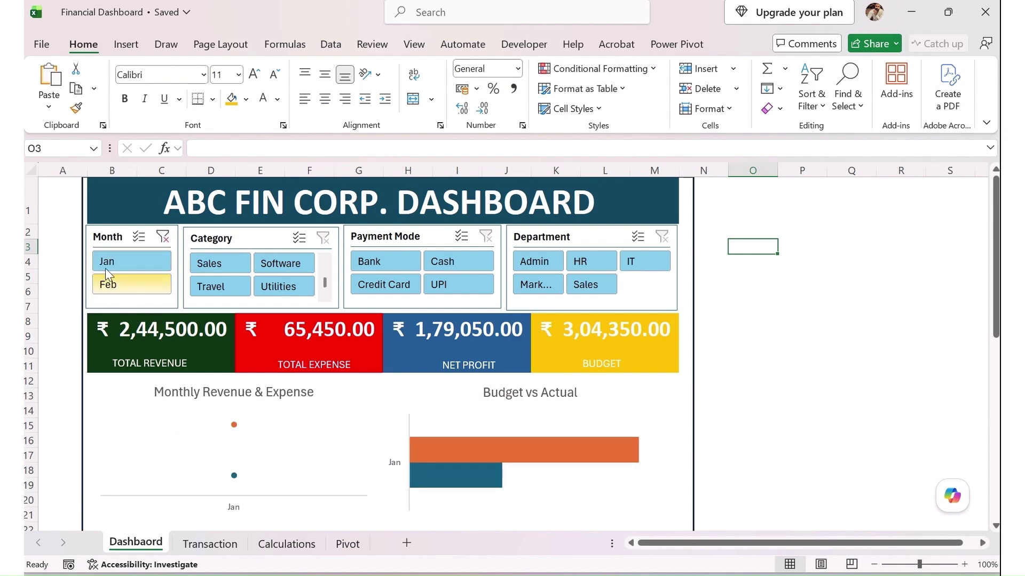
scroll(236, 432, down, 1)
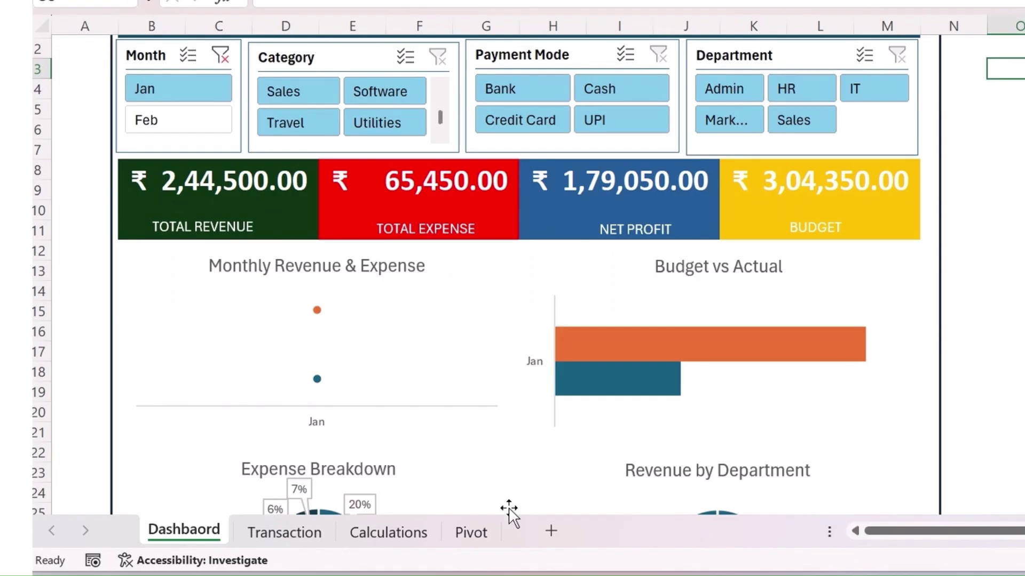
scroll(510, 510, down, 3)
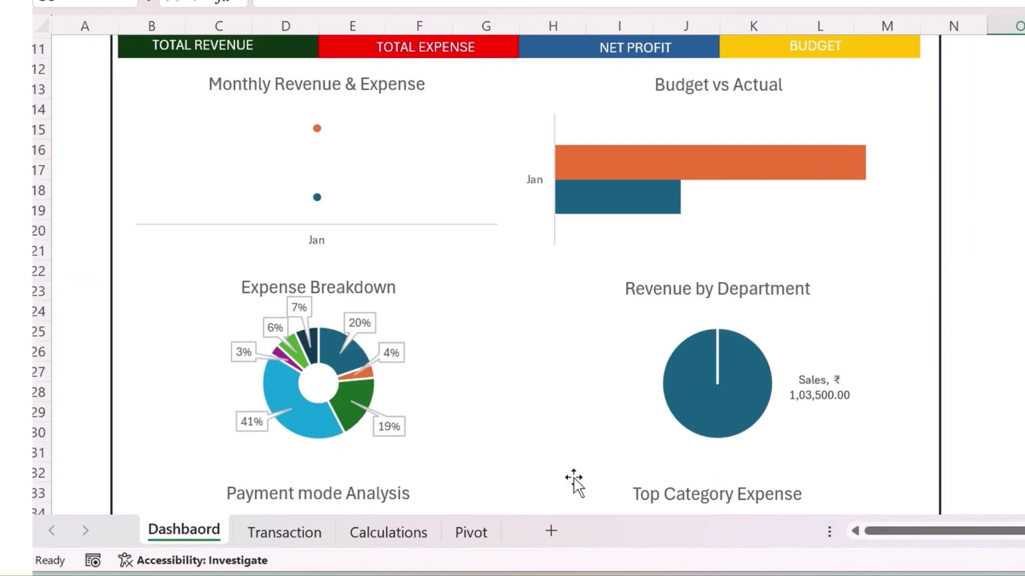
scroll(723, 513, down, 2)
scroll(723, 480, up, 5)
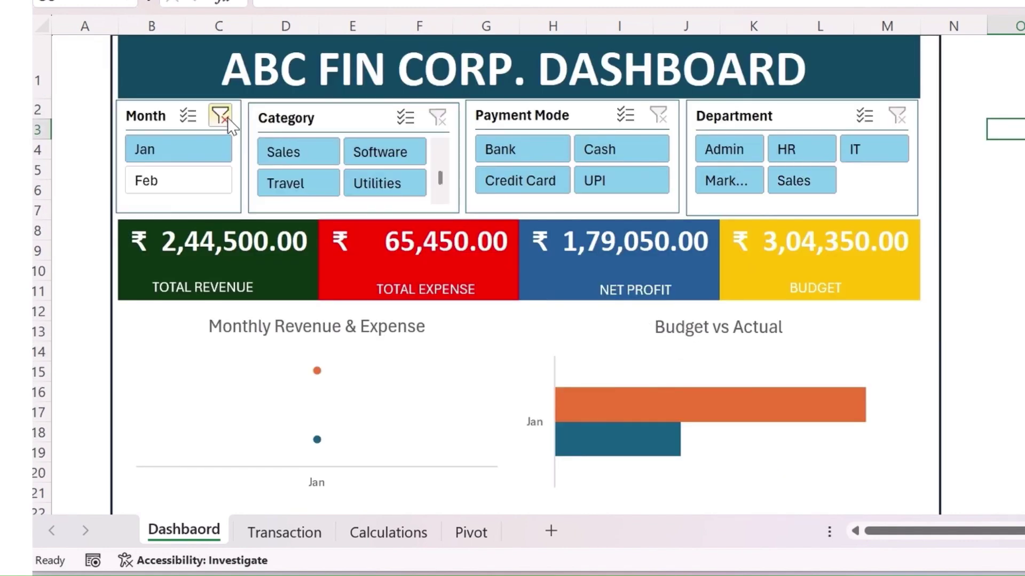
click(220, 115)
Step: Add data labels to the Monthly Revenue & Expense chart
click(462, 350)
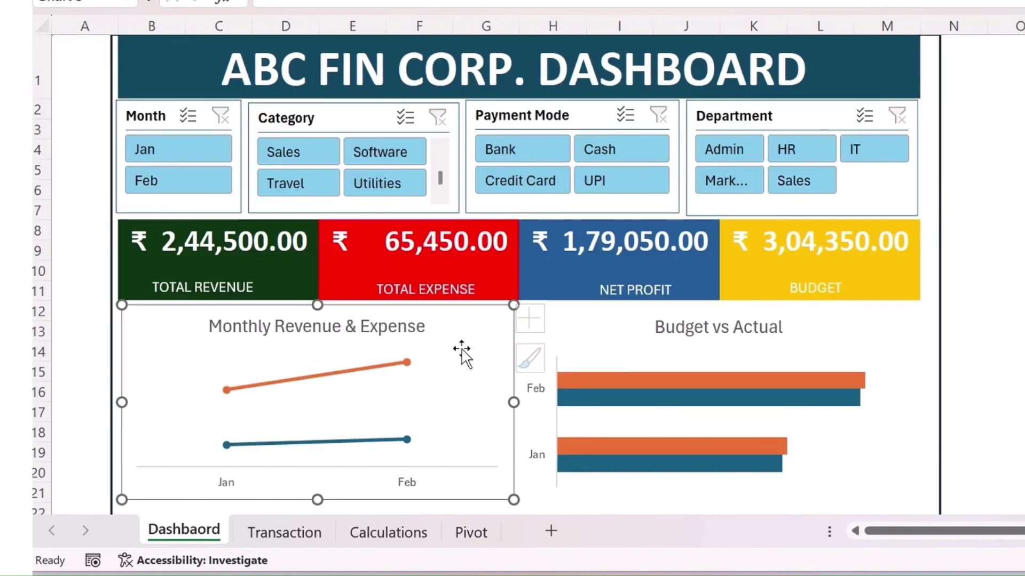
click(539, 320)
click(584, 415)
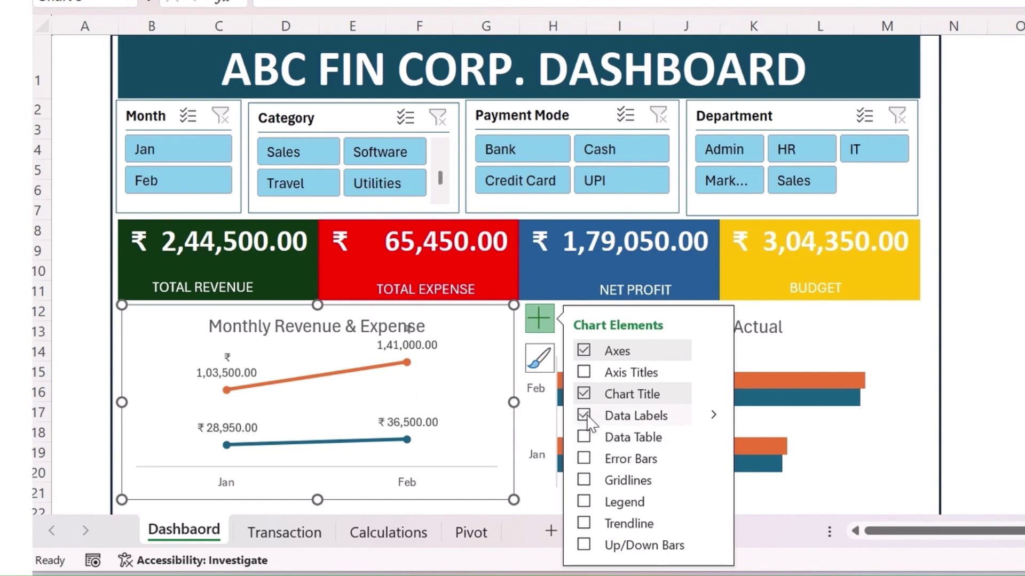
Step: Add data labels to the Budget vs Actual chart
click(862, 325)
click(923, 333)
click(946, 319)
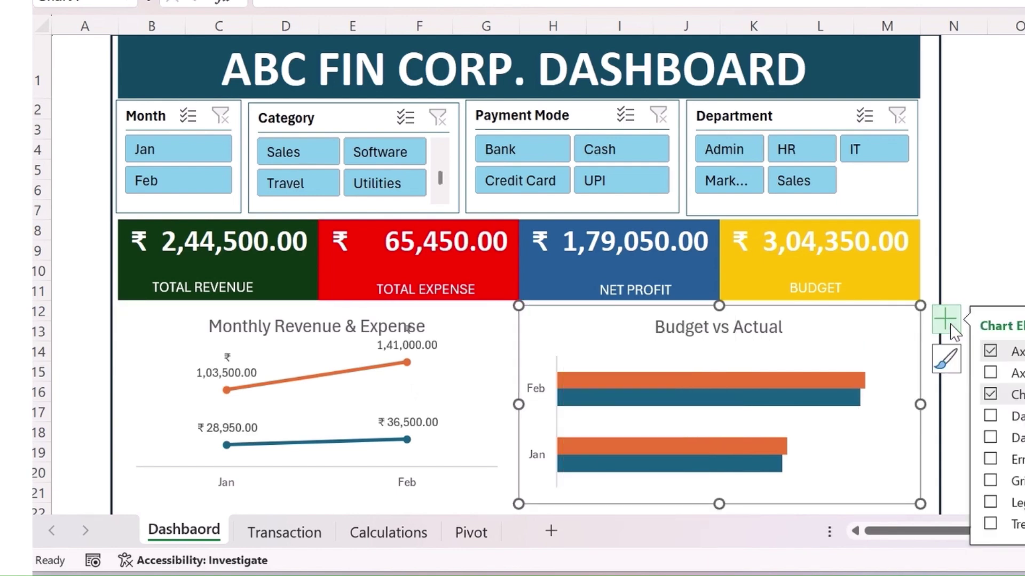
click(990, 416)
Step: Check the Revenue by Department chart and the chart elements enabled on the Expense Breakdown chart
scroll(677, 385, down, 5)
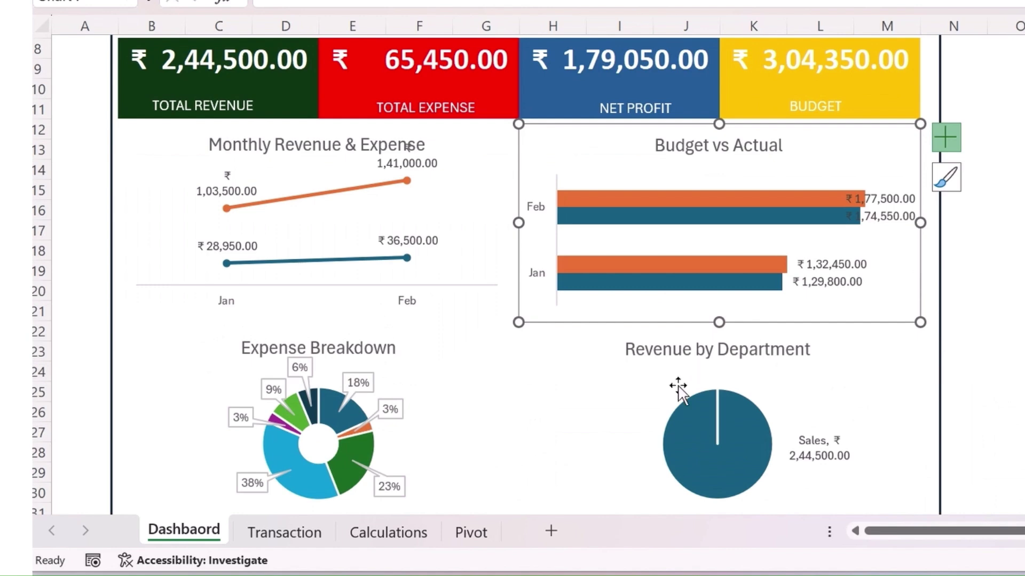
click(854, 230)
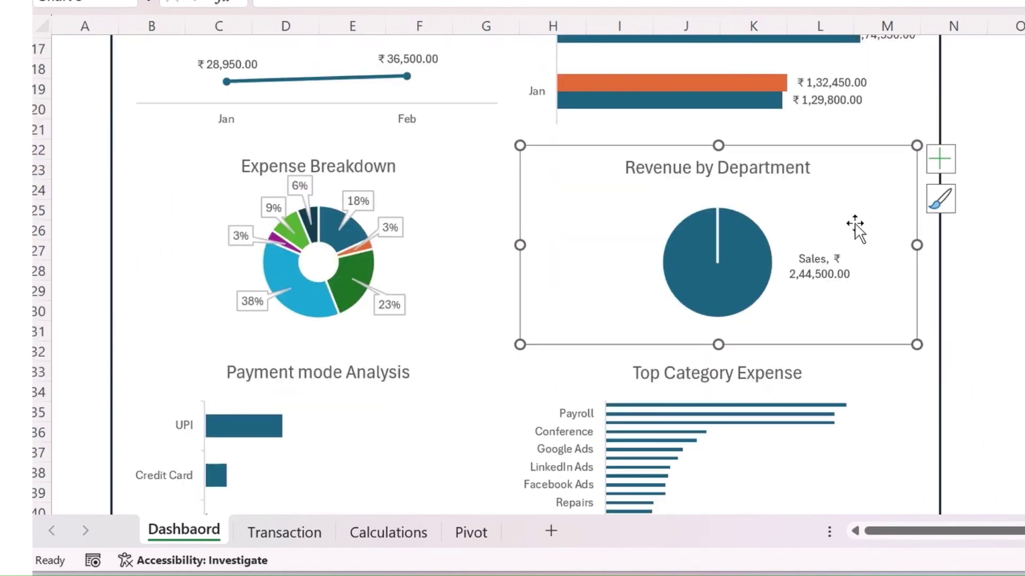
click(421, 326)
click(542, 160)
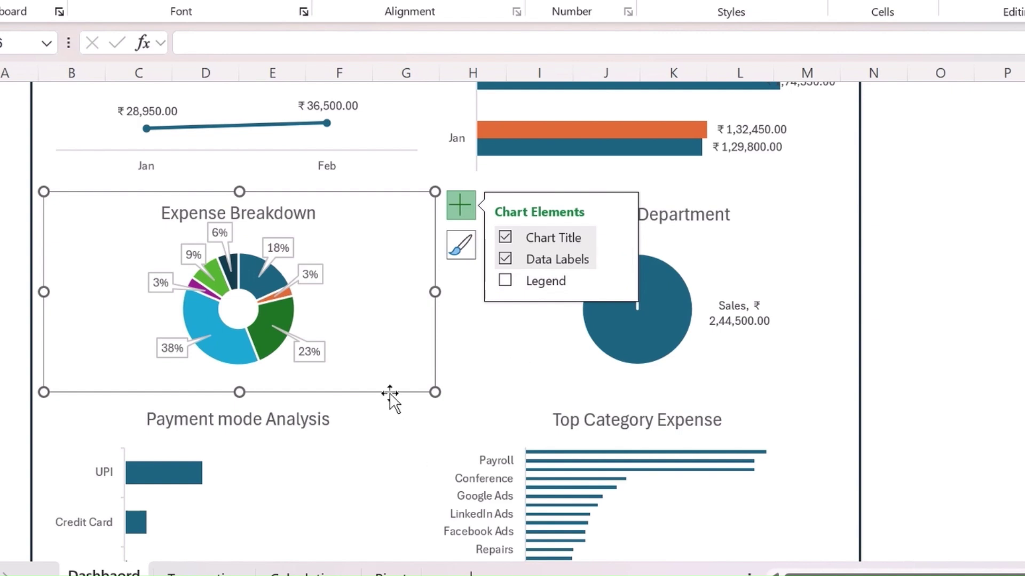
Step: Add data labels to the Payment mode Analysis chart
click(387, 478)
scroll(432, 422, down, 4)
click(458, 229)
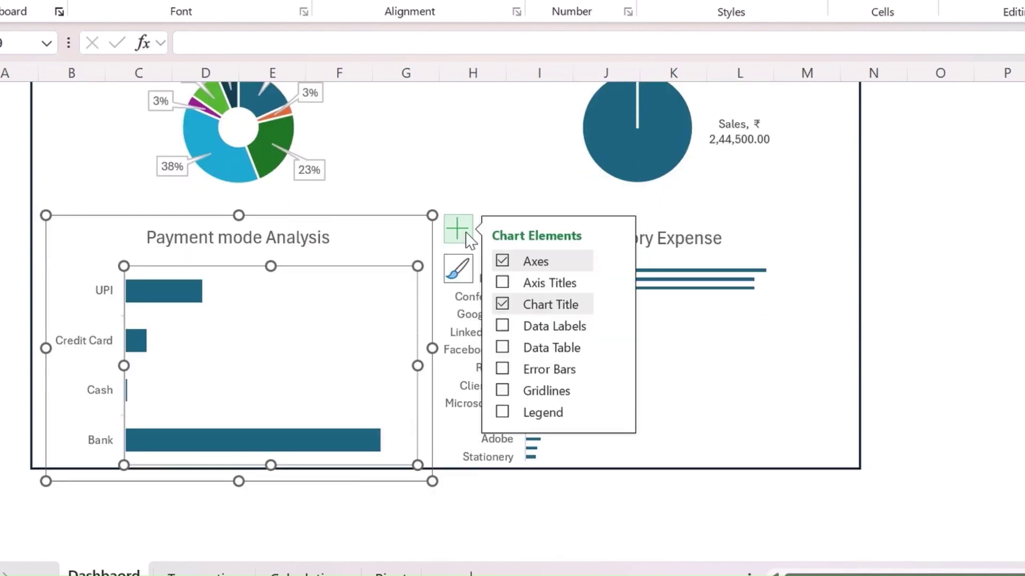
click(503, 326)
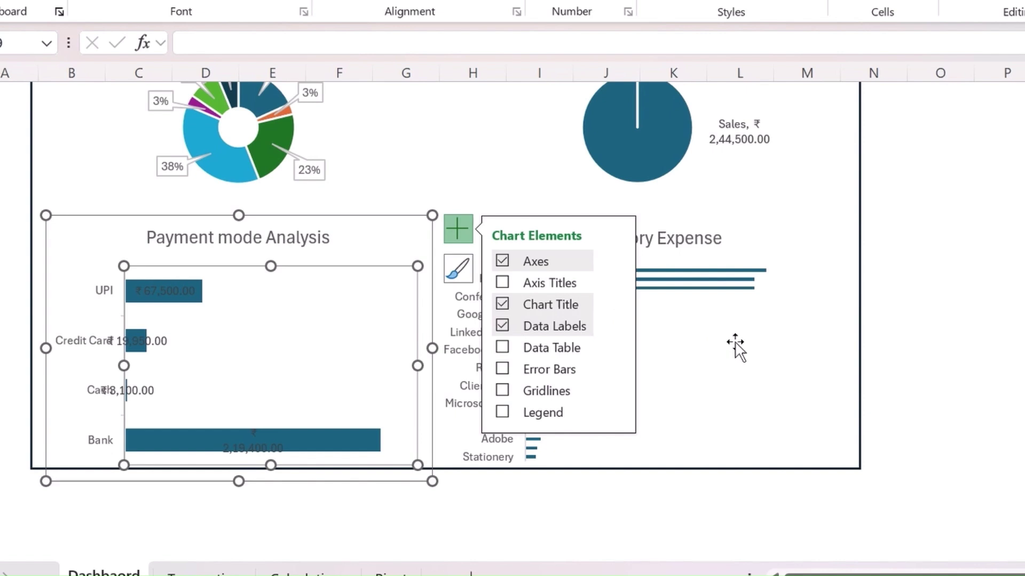
Step: Add data labels to the Top Category Expense chart and deselect it
click(721, 363)
click(860, 235)
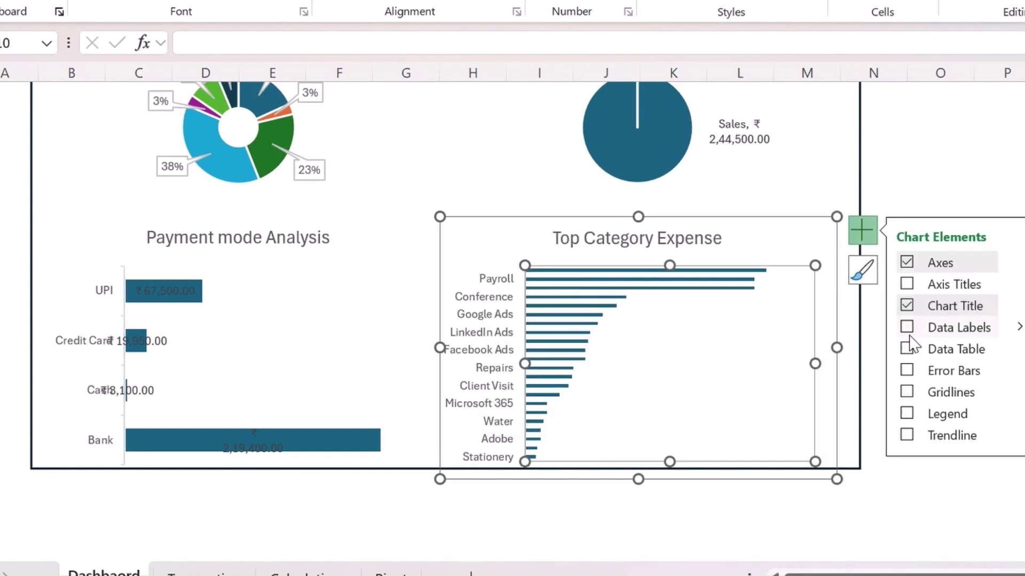
click(907, 327)
click(977, 174)
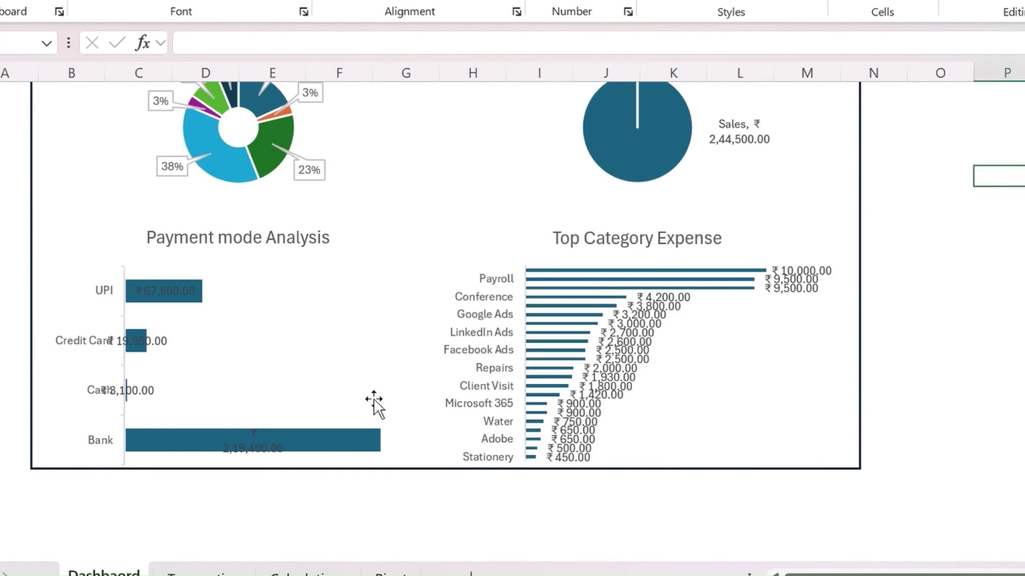
Step: Filter the dashboard by the Sales category and review the charts, including the Payment mode Analysis data labels
scroll(374, 421, up, 5)
scroll(375, 426, up, 5)
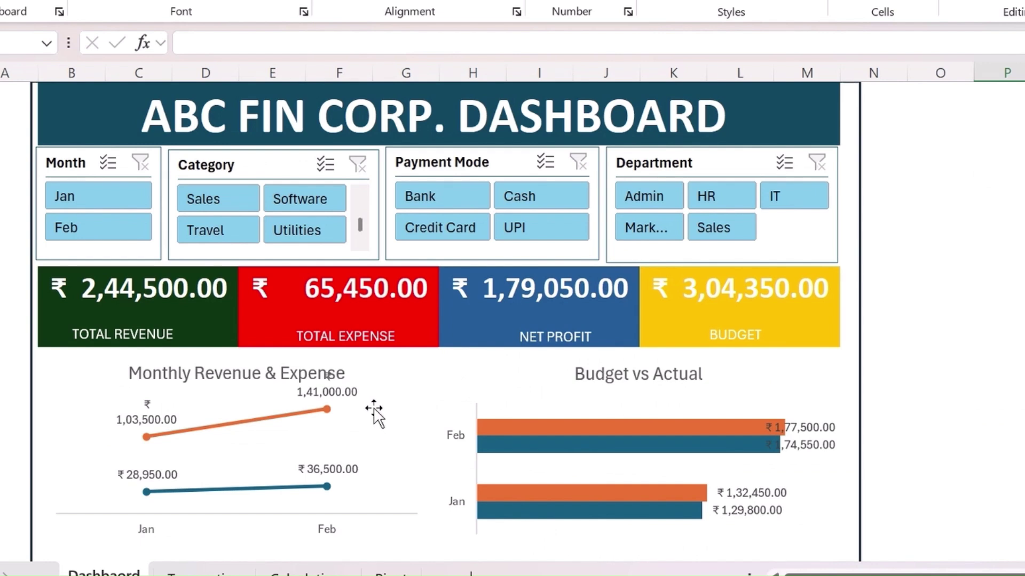
click(207, 207)
scroll(470, 406, down, 6)
scroll(496, 395, down, 4)
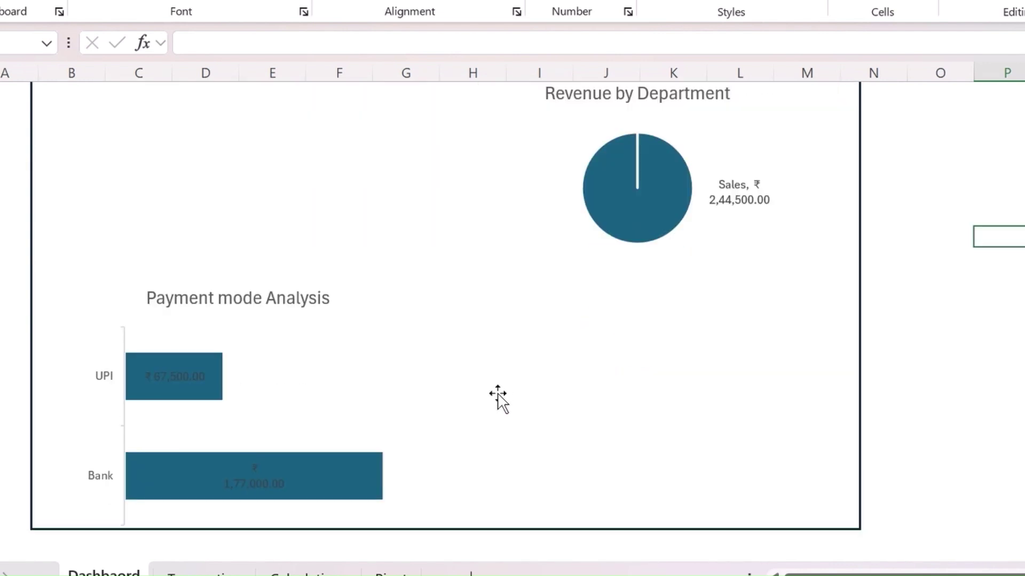
click(267, 357)
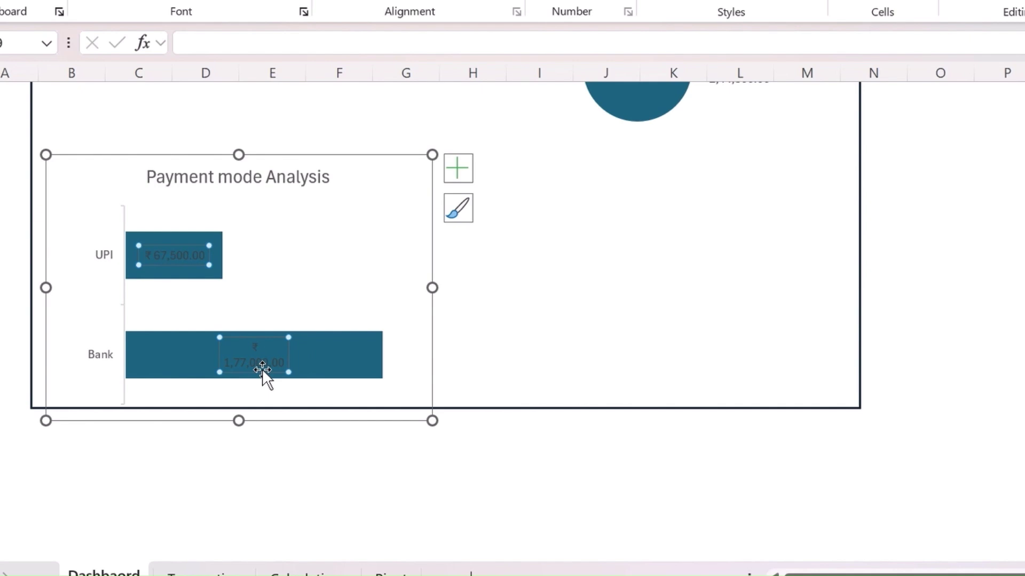
scroll(387, 373, up, 8)
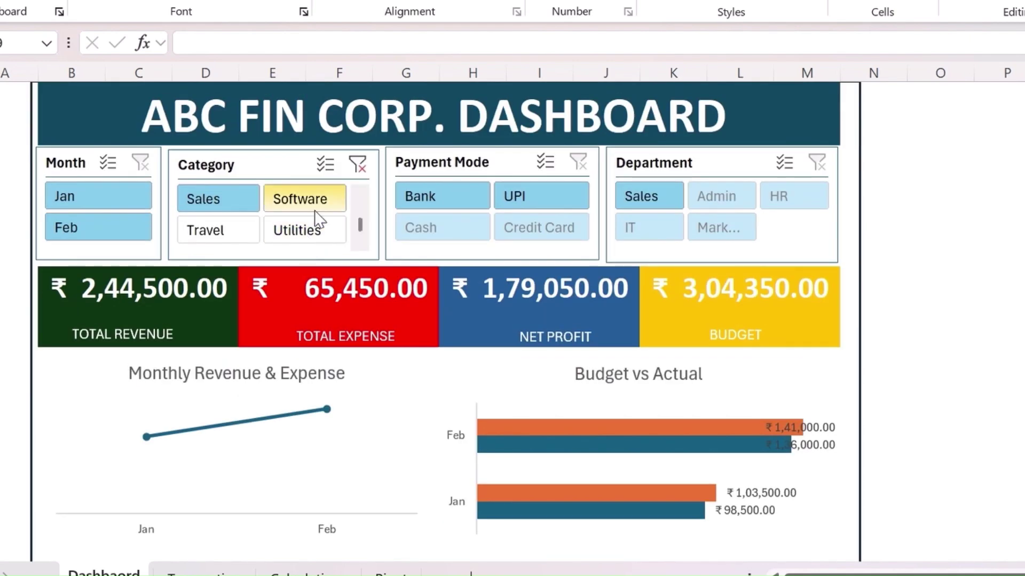
Step: Review the charts filtered to the Software category and the month Feb, and clear both filters
click(337, 206)
click(73, 223)
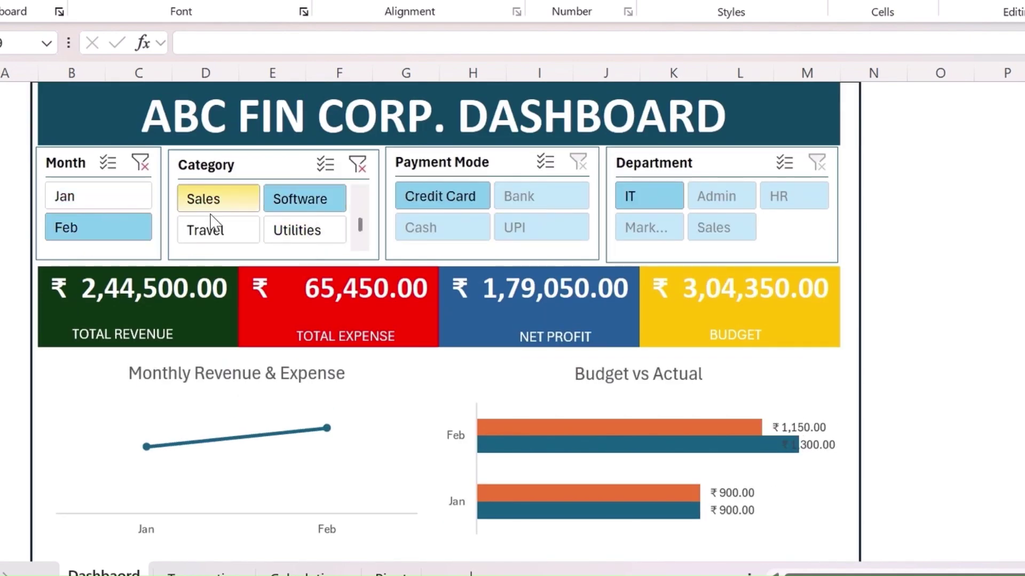
scroll(616, 347, down, 6)
scroll(620, 362, down, 2)
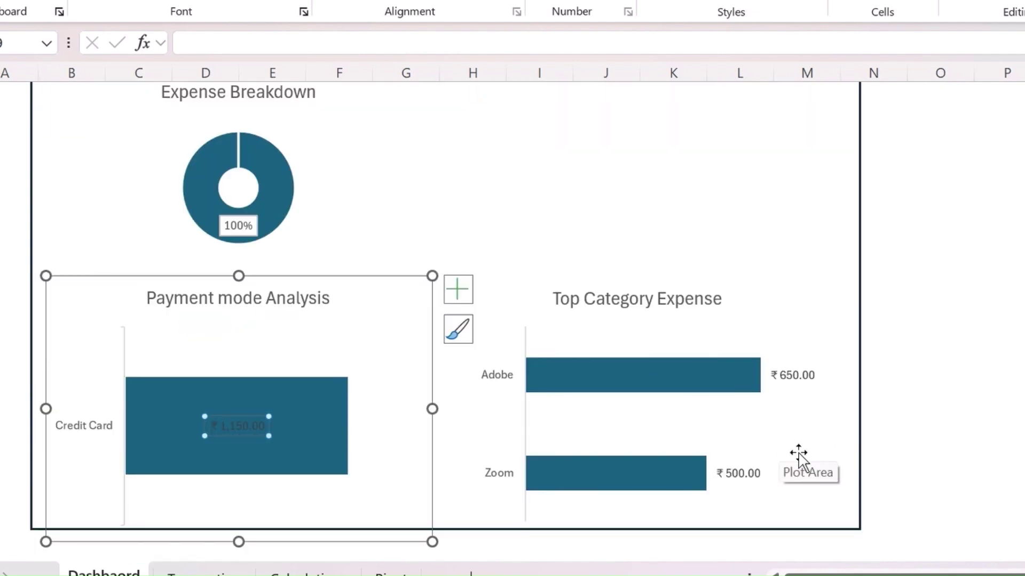
scroll(249, 325, up, 3)
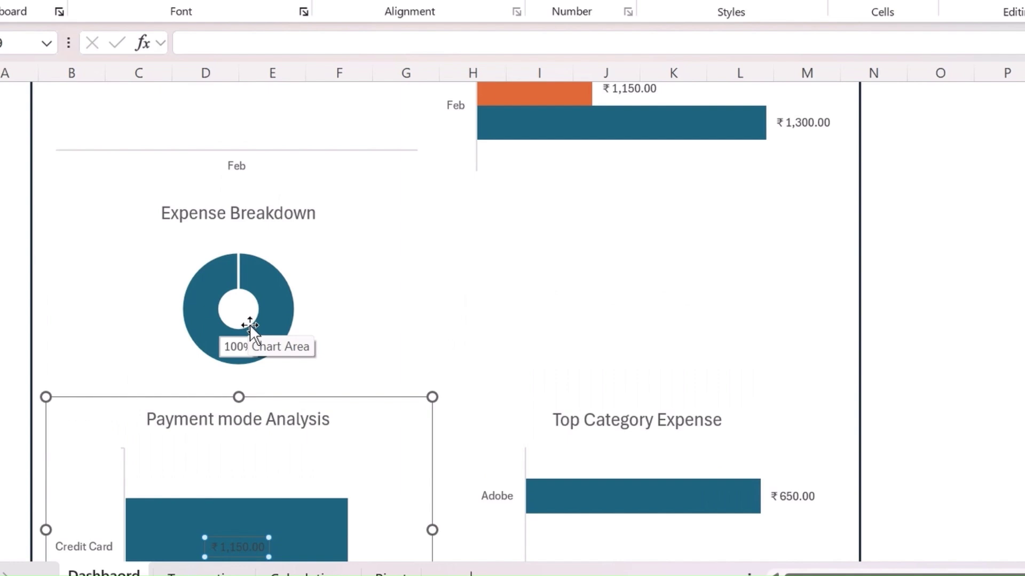
scroll(235, 298, up, 4)
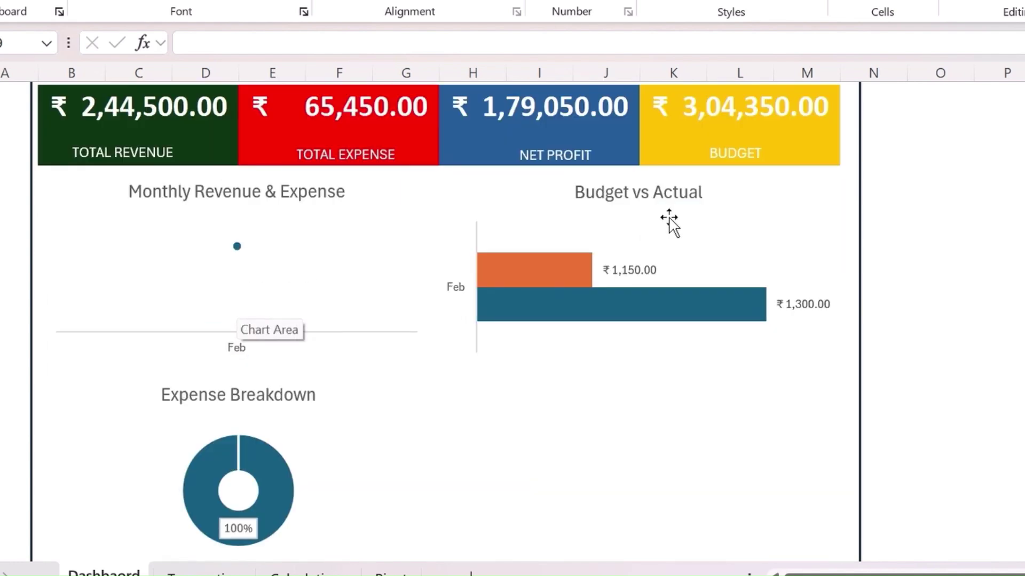
scroll(254, 278, up, 1)
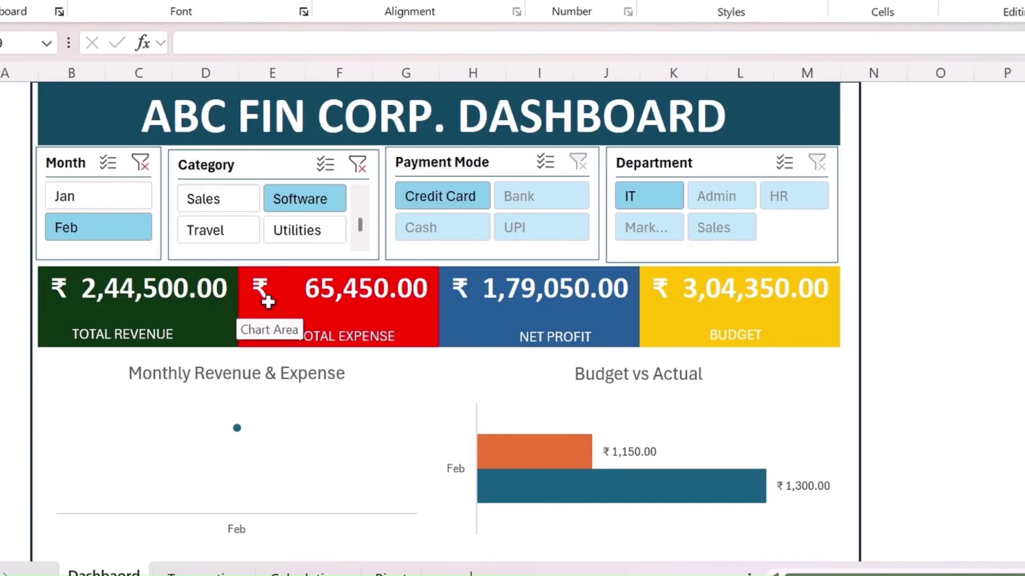
click(135, 160)
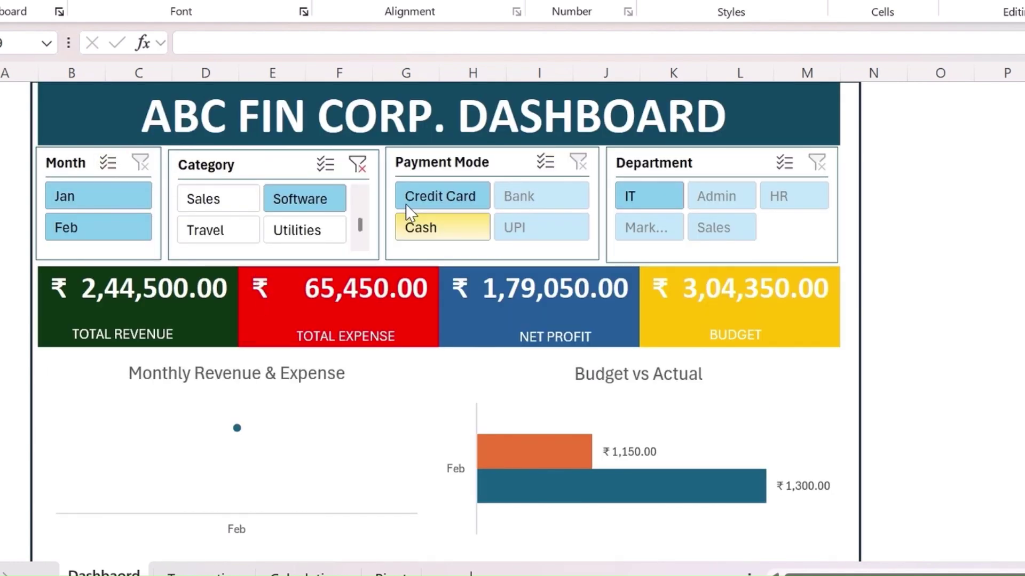
click(365, 170)
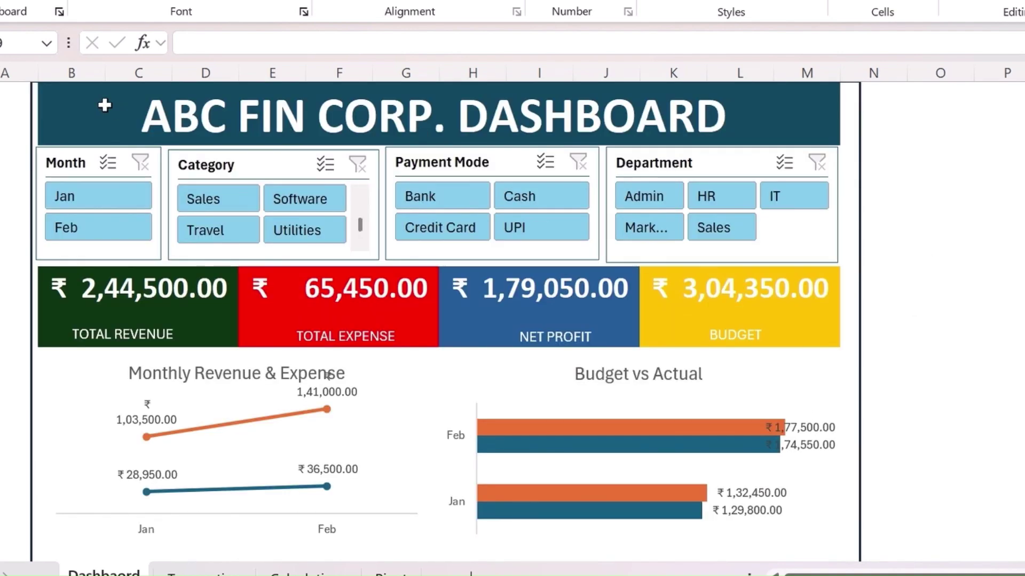
Step: Insert six new columns at columns A to F, ahead of the dashboard, to shift it across the sheet
drag(19, 72, 322, 73)
right_click(323, 75)
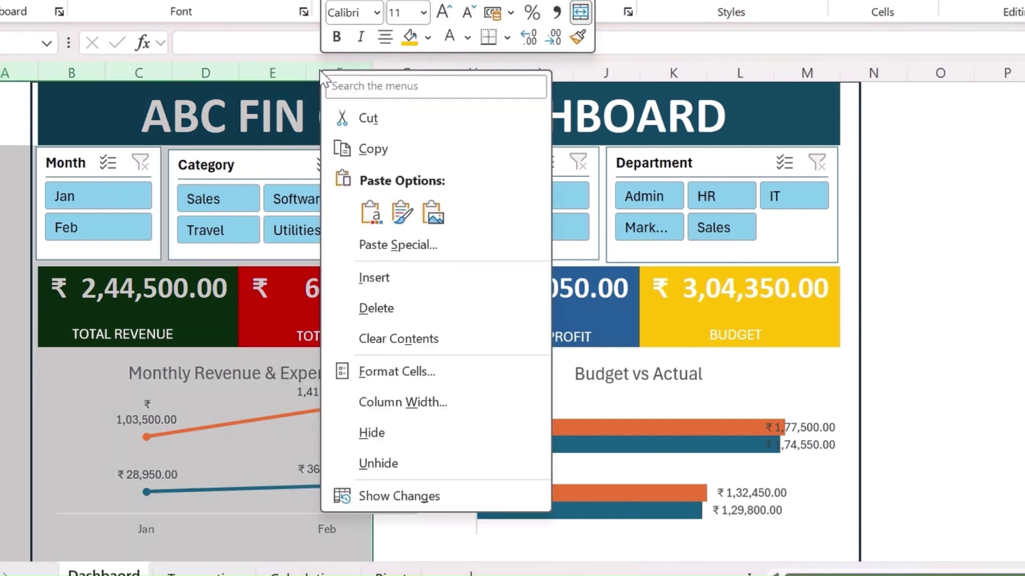
click(406, 285)
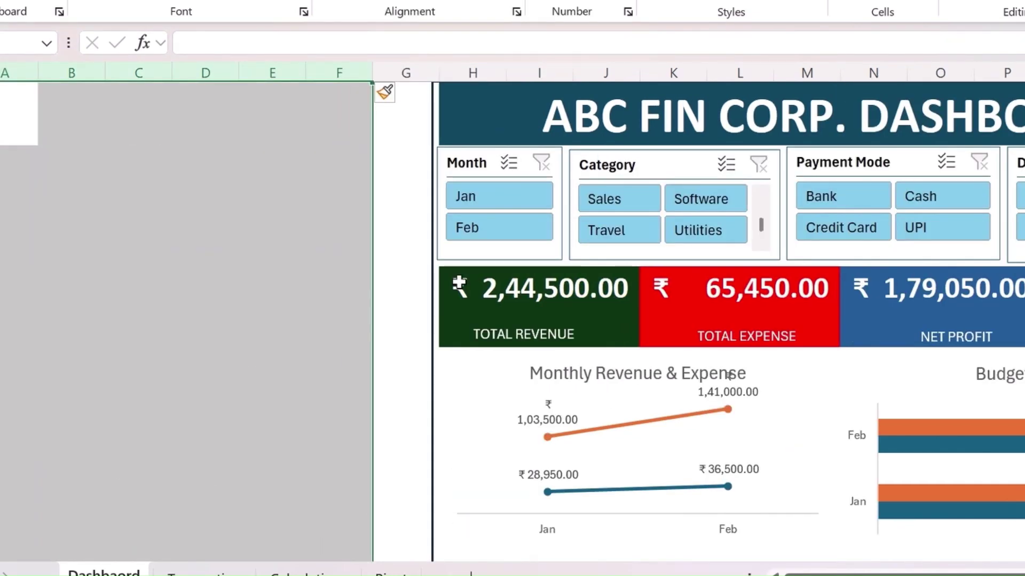